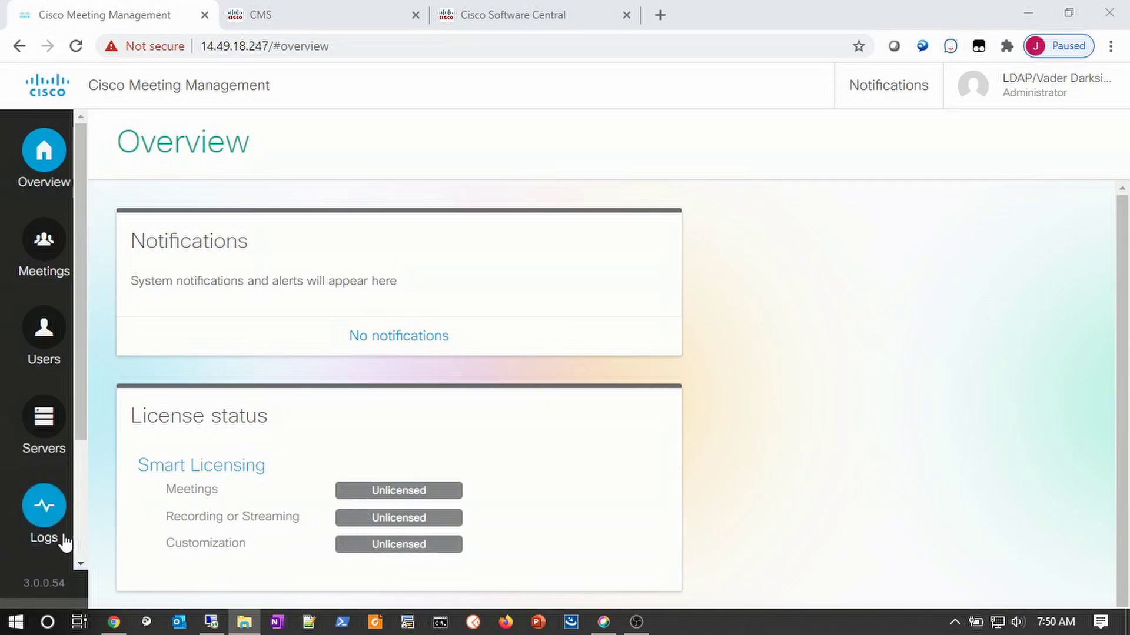
# Step: Scroll the left navigation bar down to bring Settings into view
pyautogui.scroll(-3, 66, 538)
# Step: Confirm Smart Licensing shows Registered and Authorized, then go back to the Overview page
pyautogui.click(45, 520)
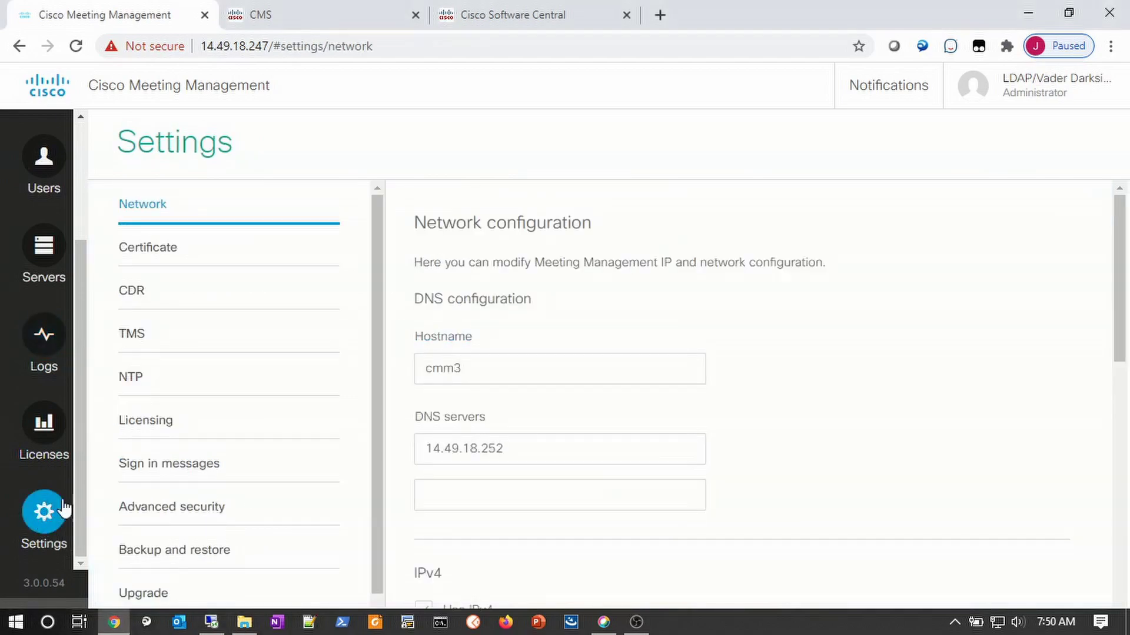
pyautogui.click(164, 430)
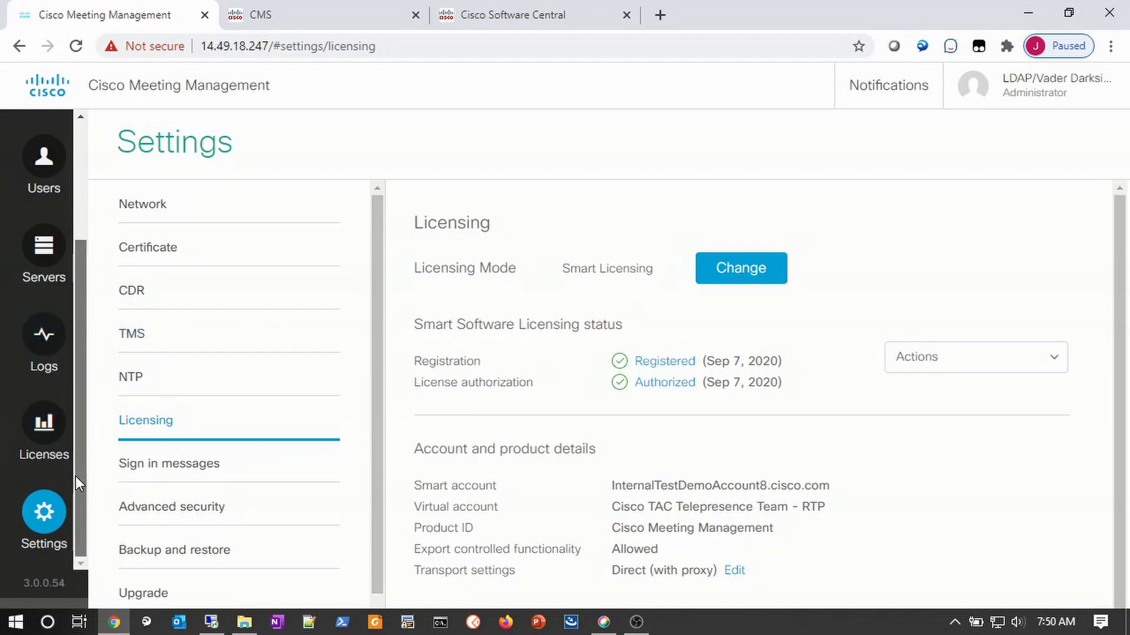
pyautogui.moveTo(75, 476); pyautogui.dragTo(101, 376)
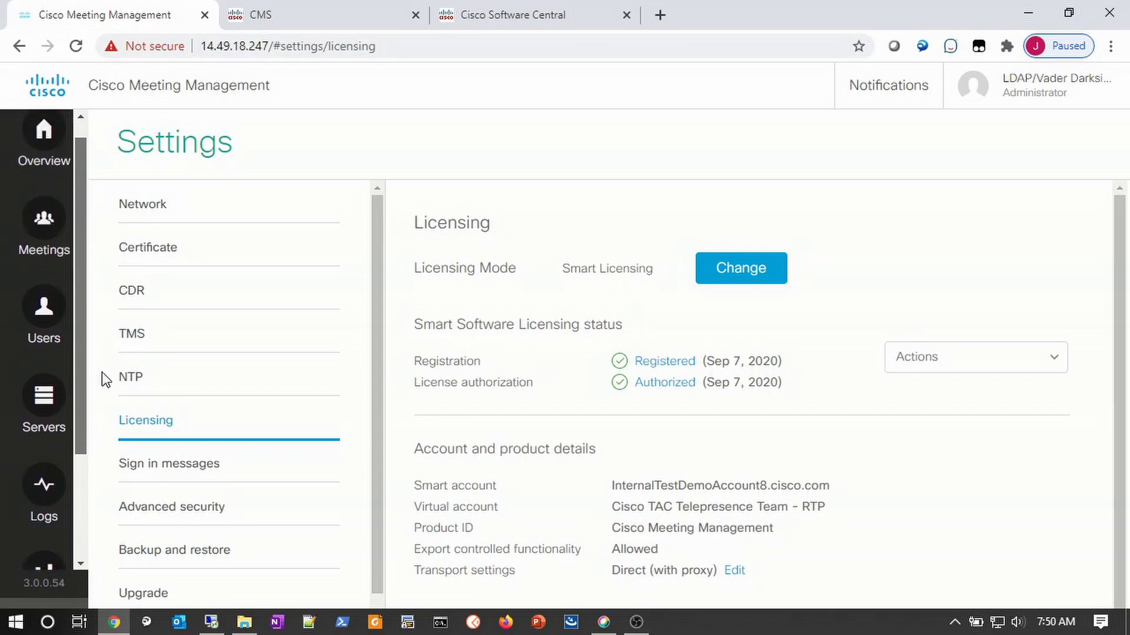
pyautogui.click(40, 184)
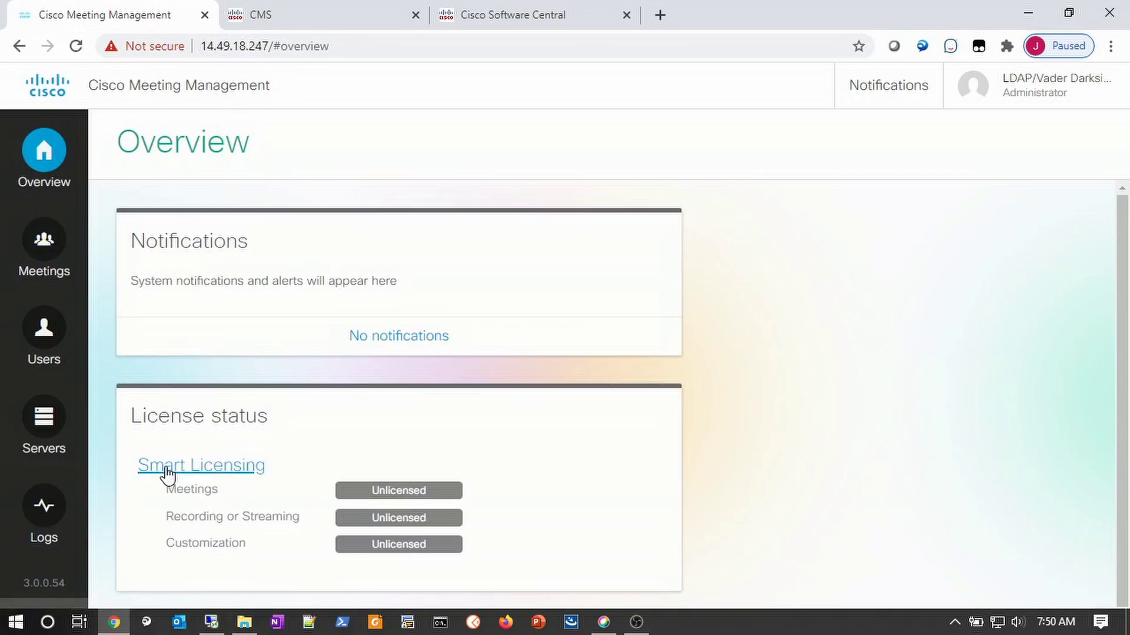
# Step: Open the Licenses summary and highlight the Meetings 'Enforcement in 90 days' warning
pyautogui.scroll(-3, 32, 496)
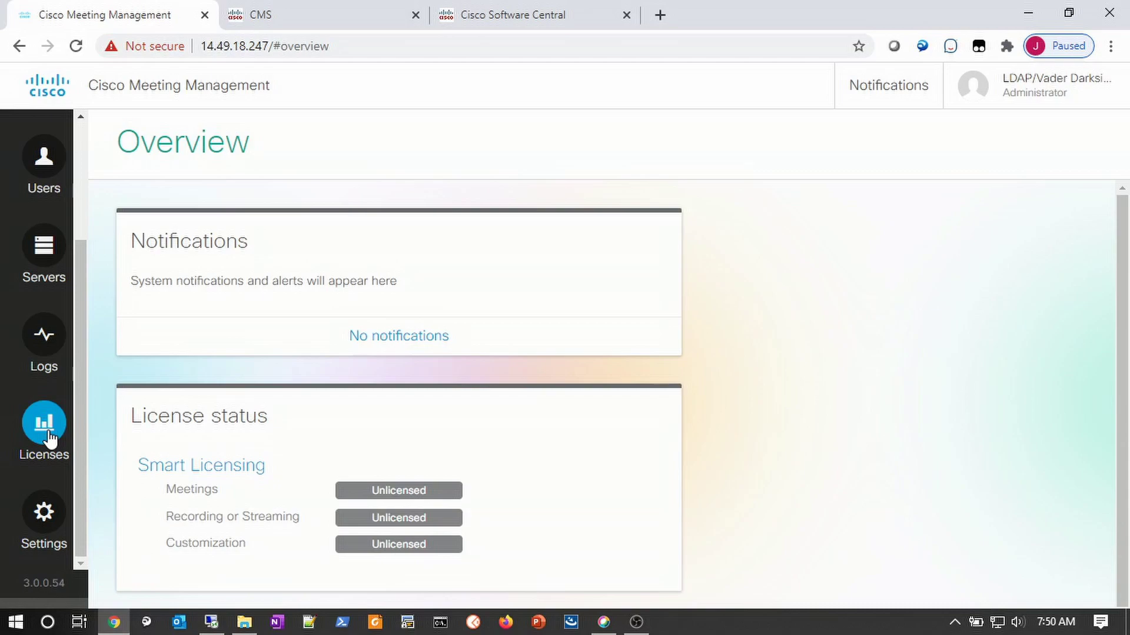
pyautogui.click(50, 439)
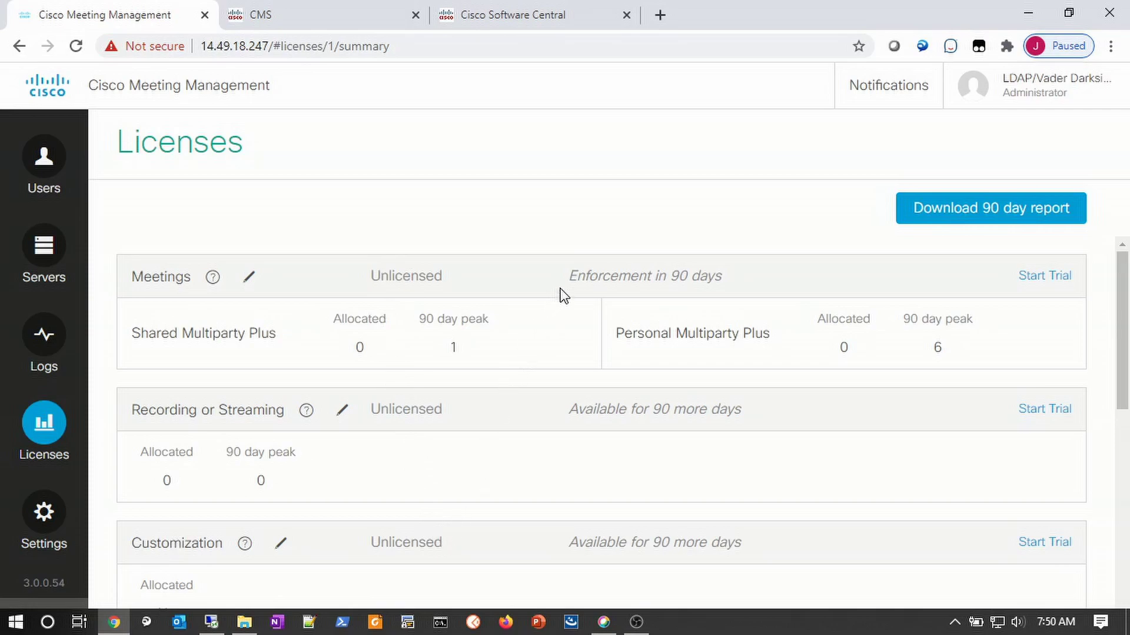
pyautogui.moveTo(566, 280); pyautogui.dragTo(728, 284)
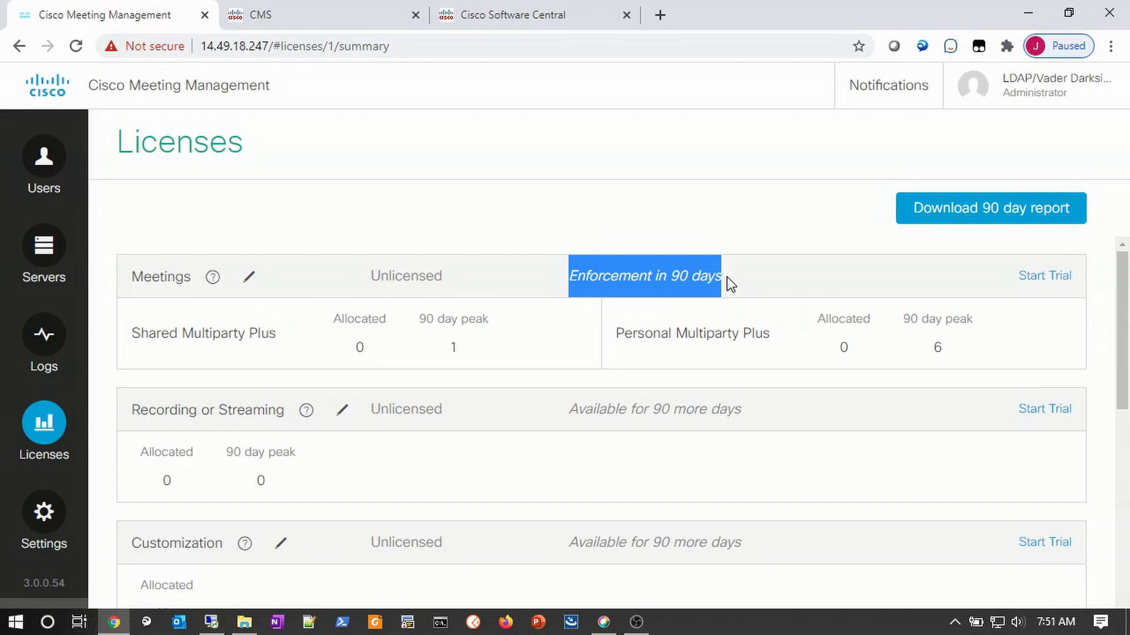
# Step: Set Meetings to 20 Shared Multiparty Plus and 20 Personal Multiparty Plus licences and save
pyautogui.click(250, 276)
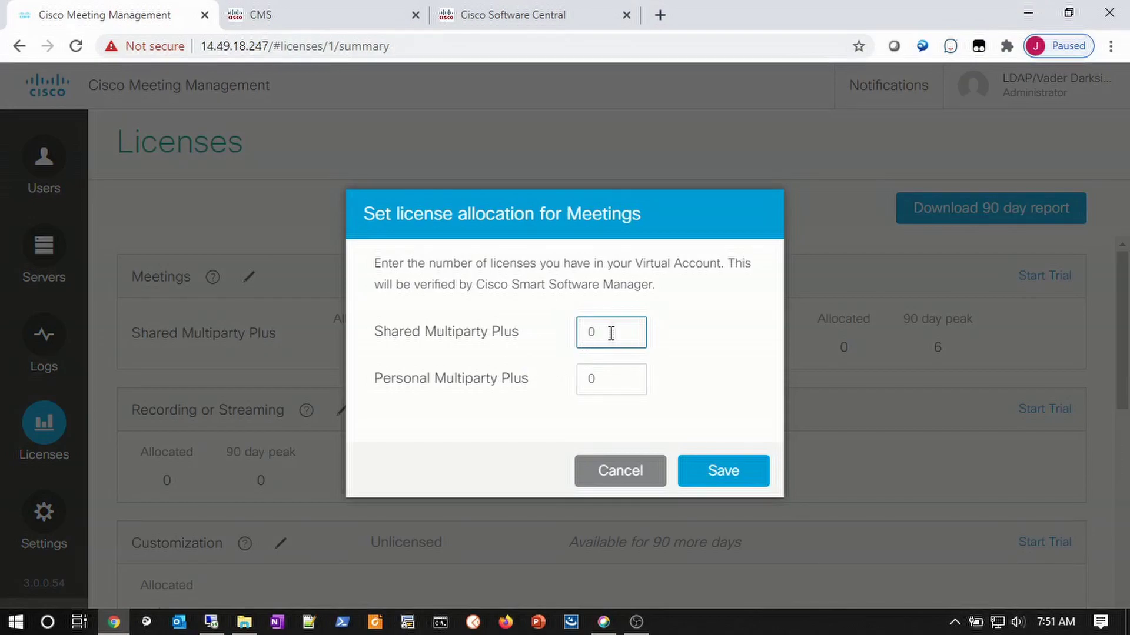
pyautogui.moveTo(612, 333); pyautogui.dragTo(581, 331)
pyautogui.write('20')
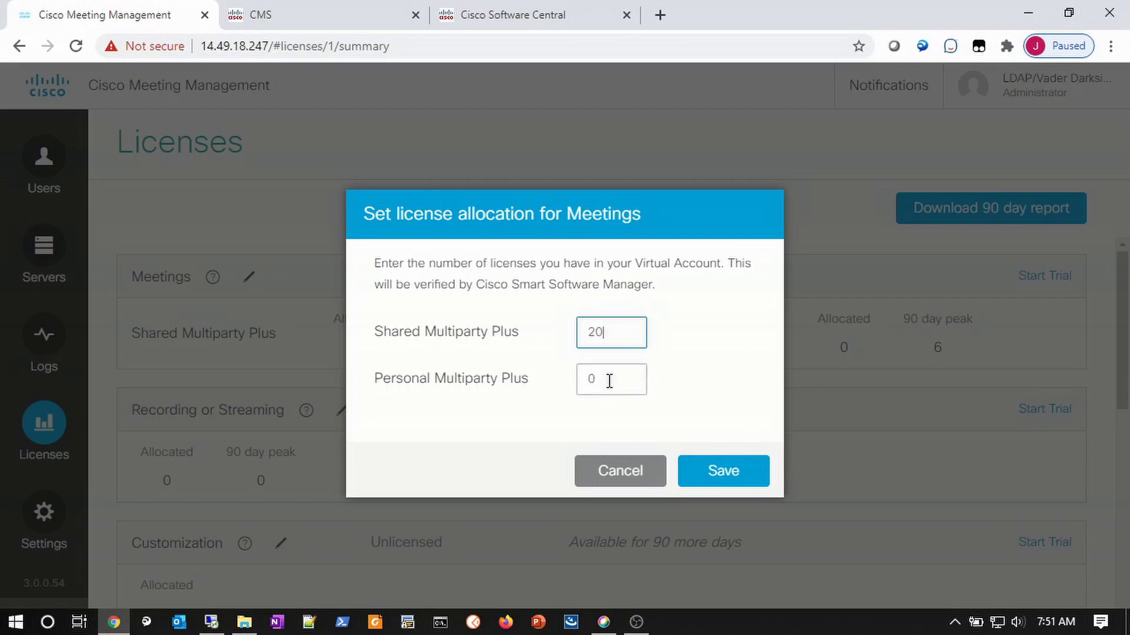
pyautogui.moveTo(607, 379); pyautogui.dragTo(574, 382)
pyautogui.write('20')
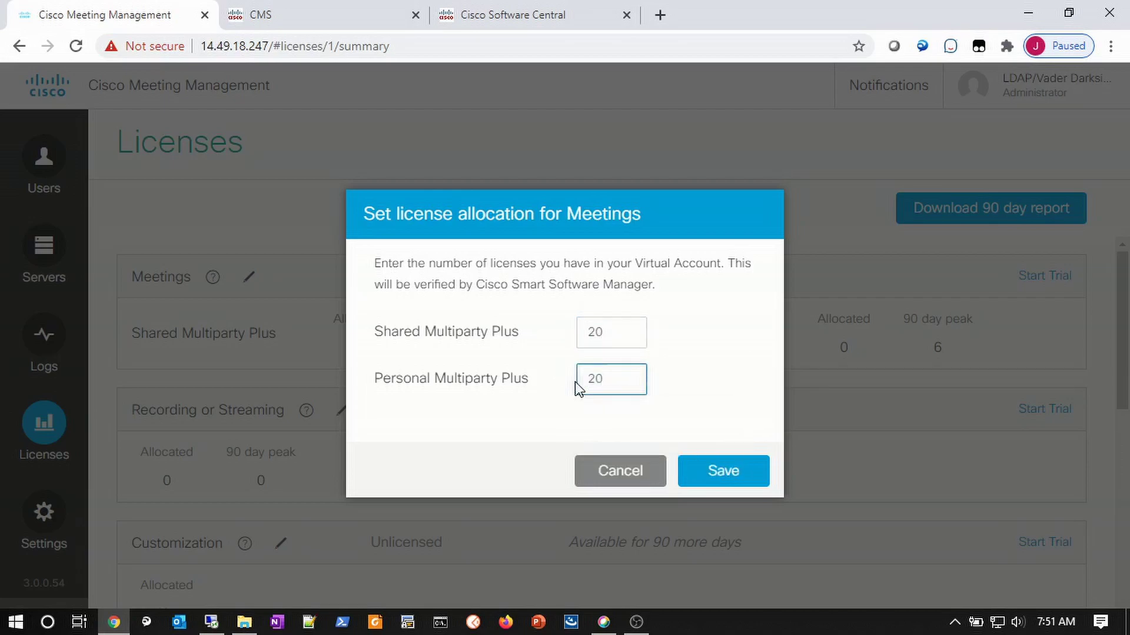
pyautogui.click(727, 472)
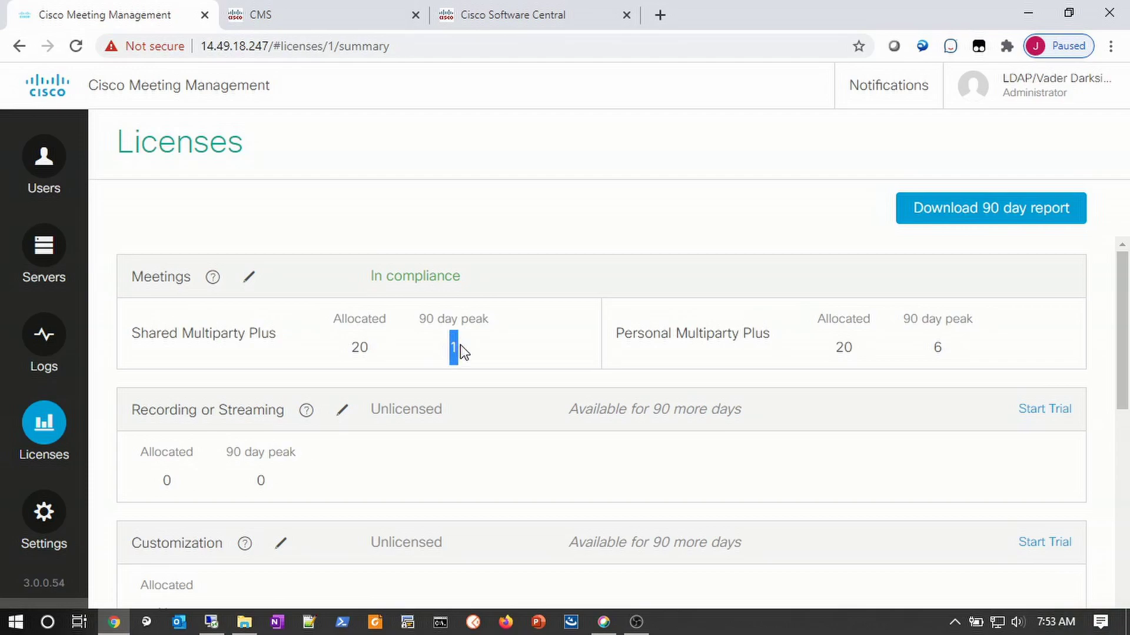
pyautogui.click(419, 350)
# Step: Try saving 1 Recording or Streaming licence twice, then cancel after the server-contact error
pyautogui.click(342, 411)
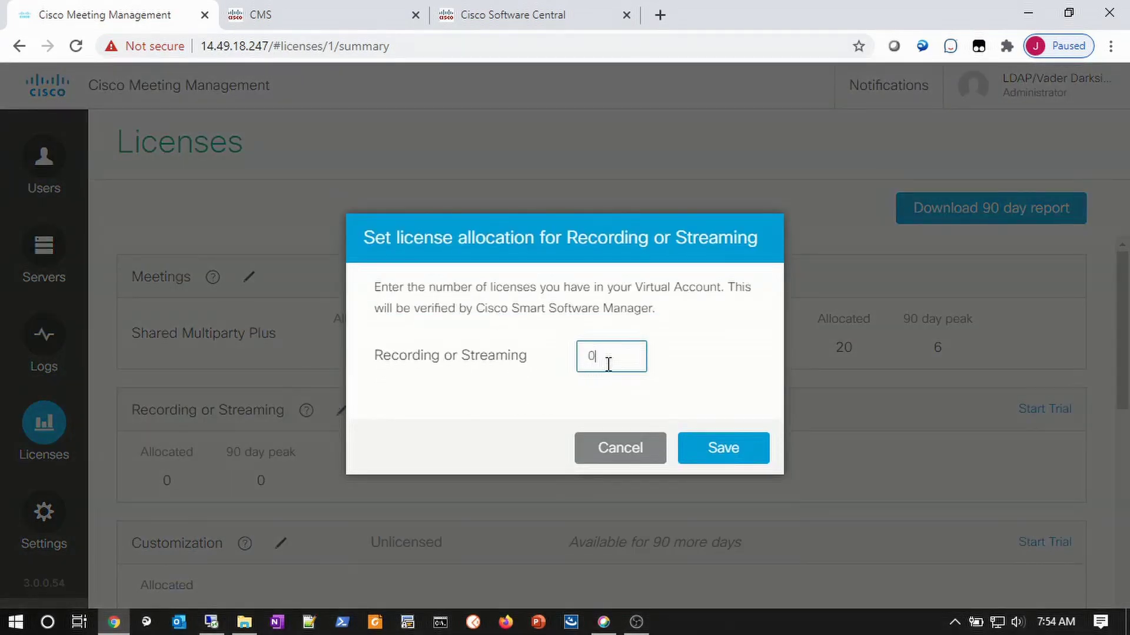
pyautogui.moveTo(607, 361); pyautogui.dragTo(488, 355)
pyautogui.write('1')
pyautogui.click(739, 452)
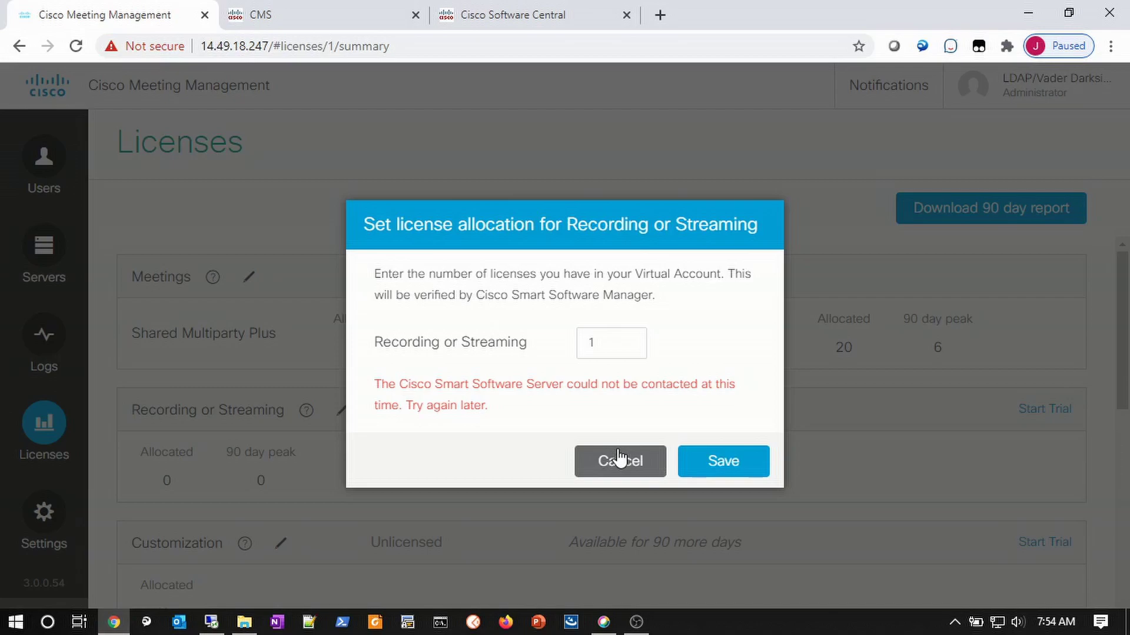
pyautogui.click(696, 462)
pyautogui.click(635, 465)
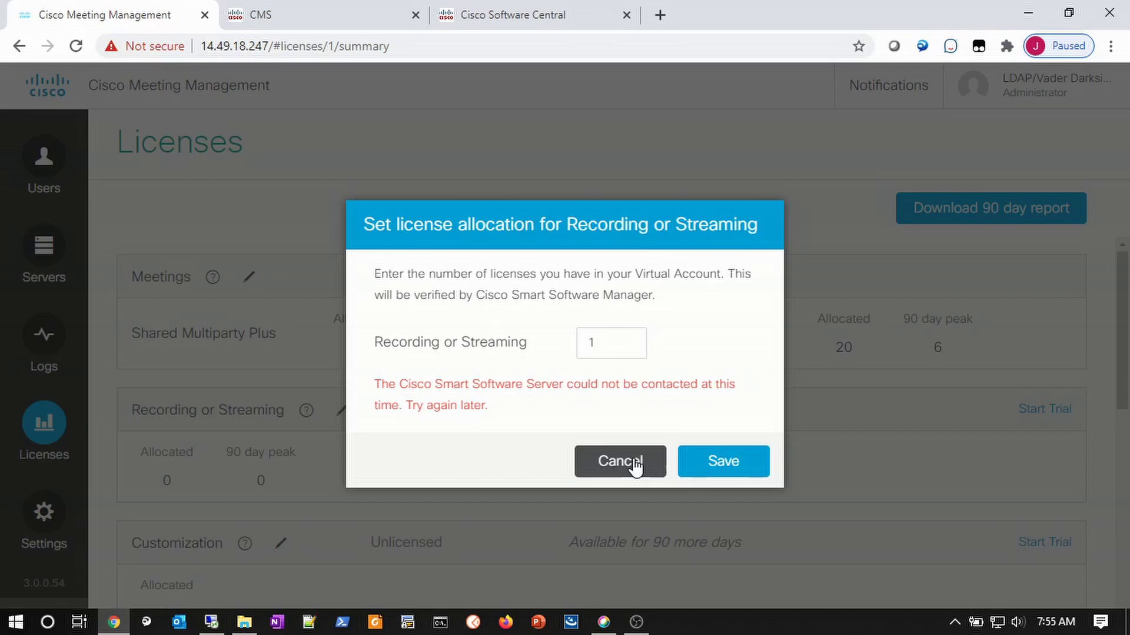
pyautogui.click(635, 465)
# Step: View the licence authorization details under Settings > Licensing
pyautogui.click(43, 512)
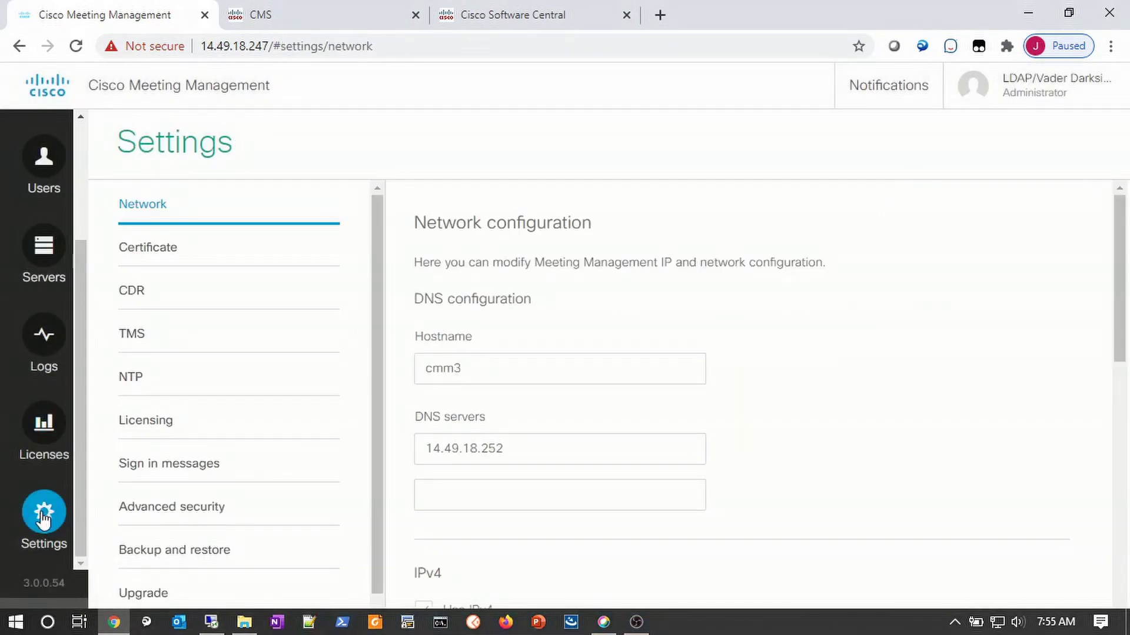
pyautogui.click(164, 433)
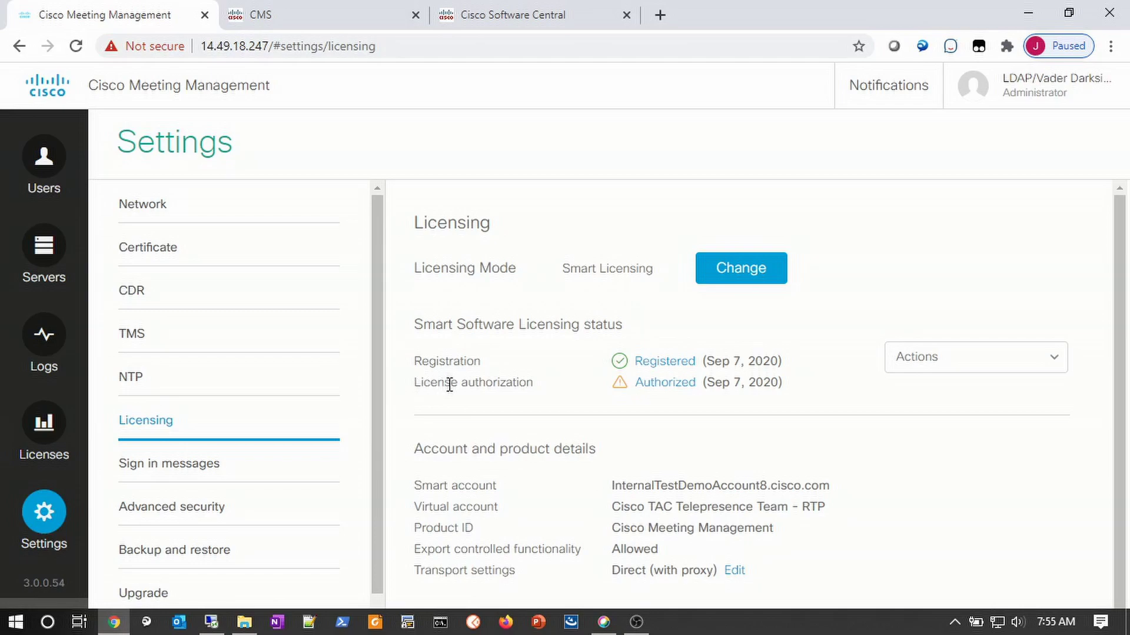
pyautogui.click(664, 385)
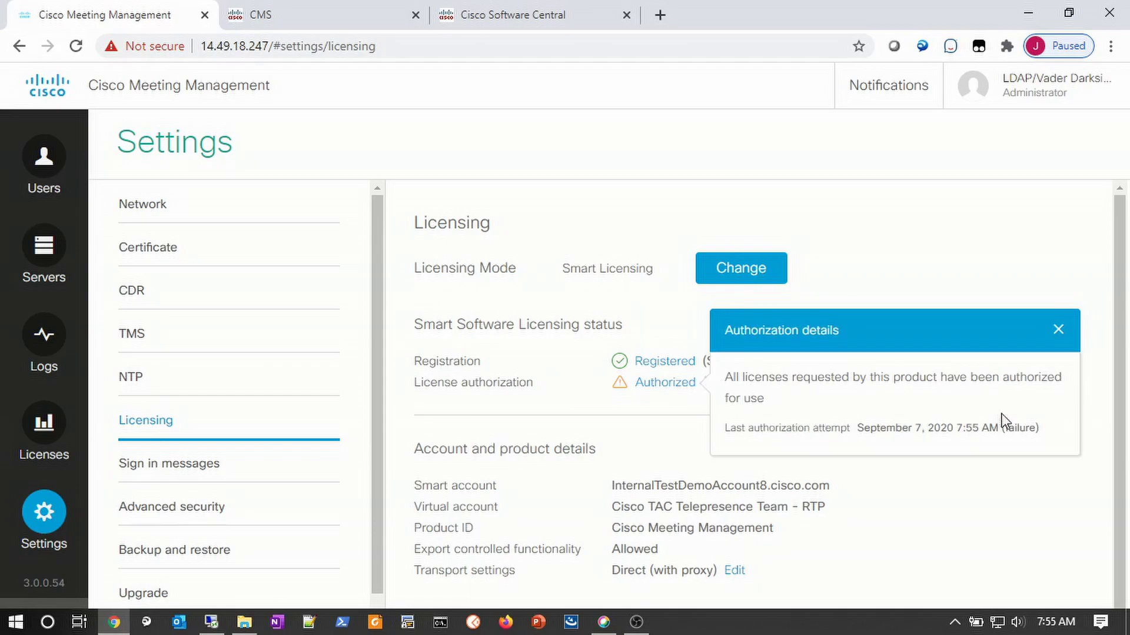
pyautogui.click(1060, 332)
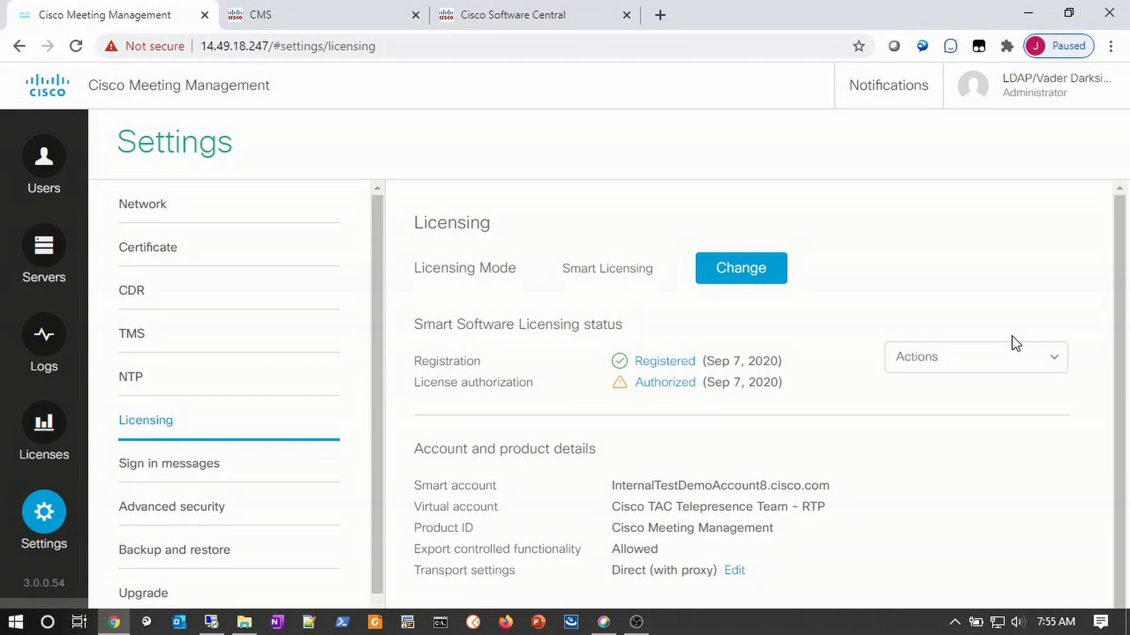
# Step: Renew the licence authorization now, then highlight 'proxy' in the transport settings
pyautogui.click(972, 357)
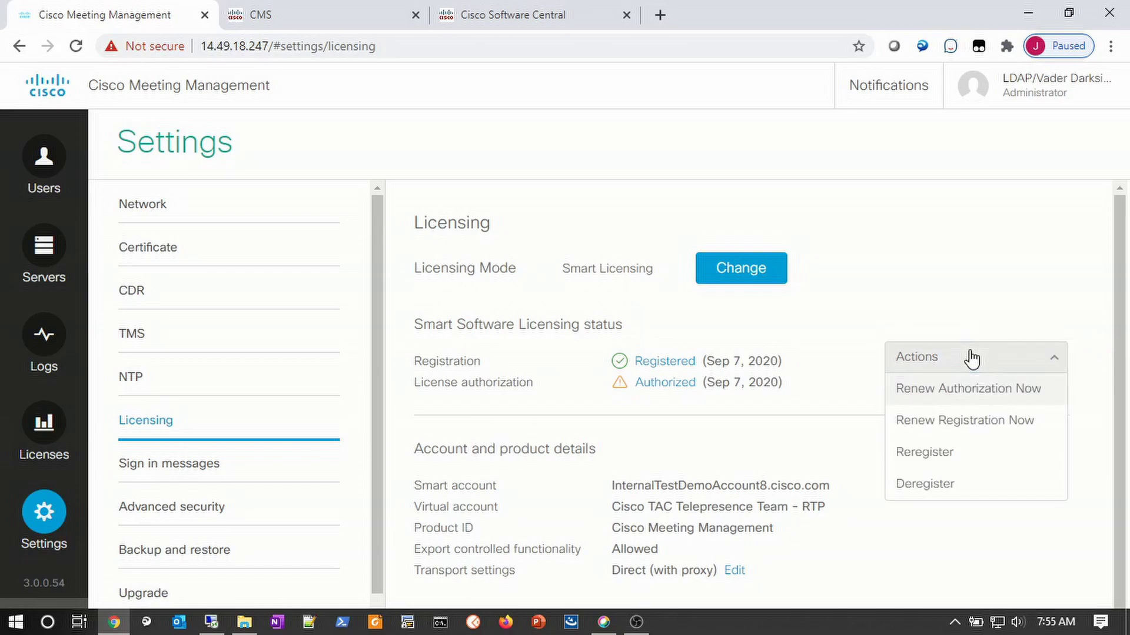
pyautogui.click(963, 390)
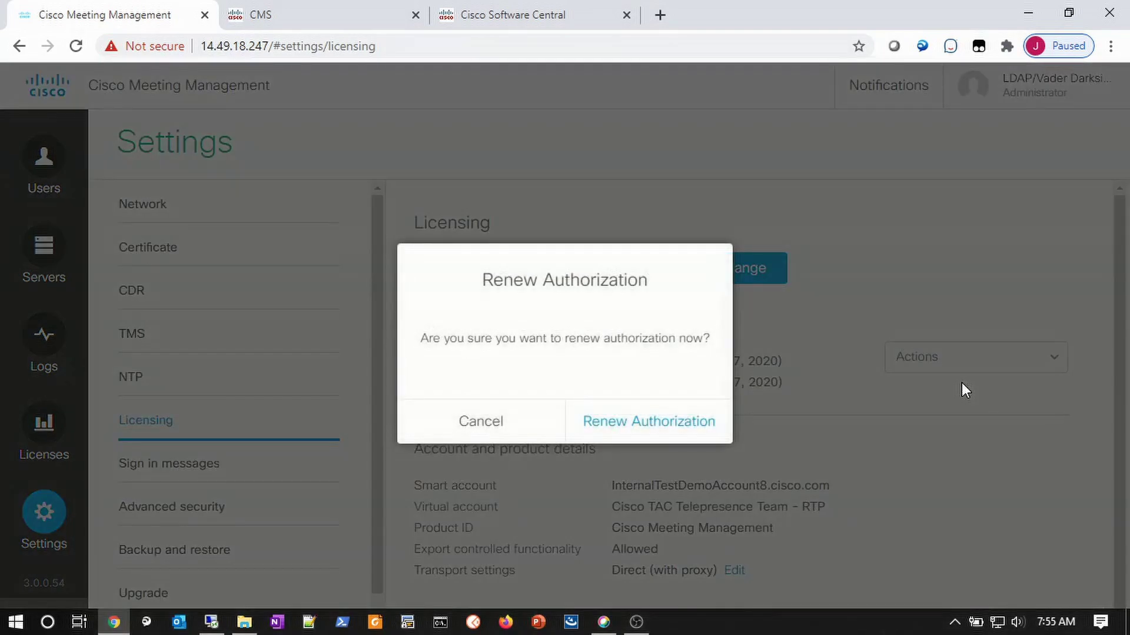
pyautogui.click(672, 422)
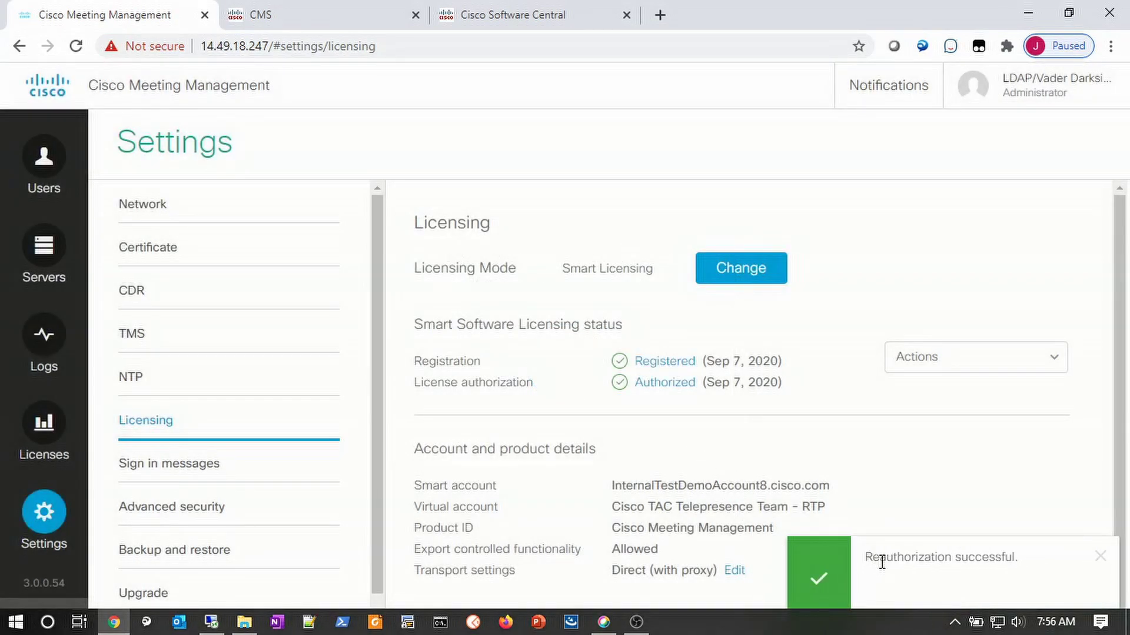
pyautogui.doubleClick(690, 574)
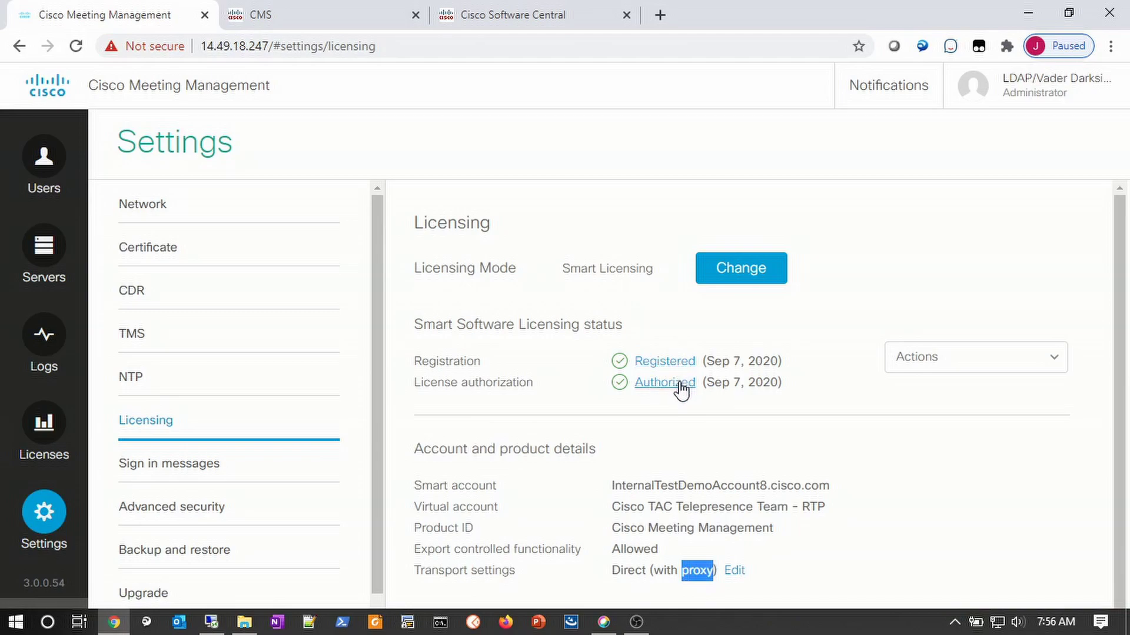
# Step: Retry allocating 1 Recording or Streaming licence, cancel after it fails, and reopen Settings
pyautogui.click(59, 419)
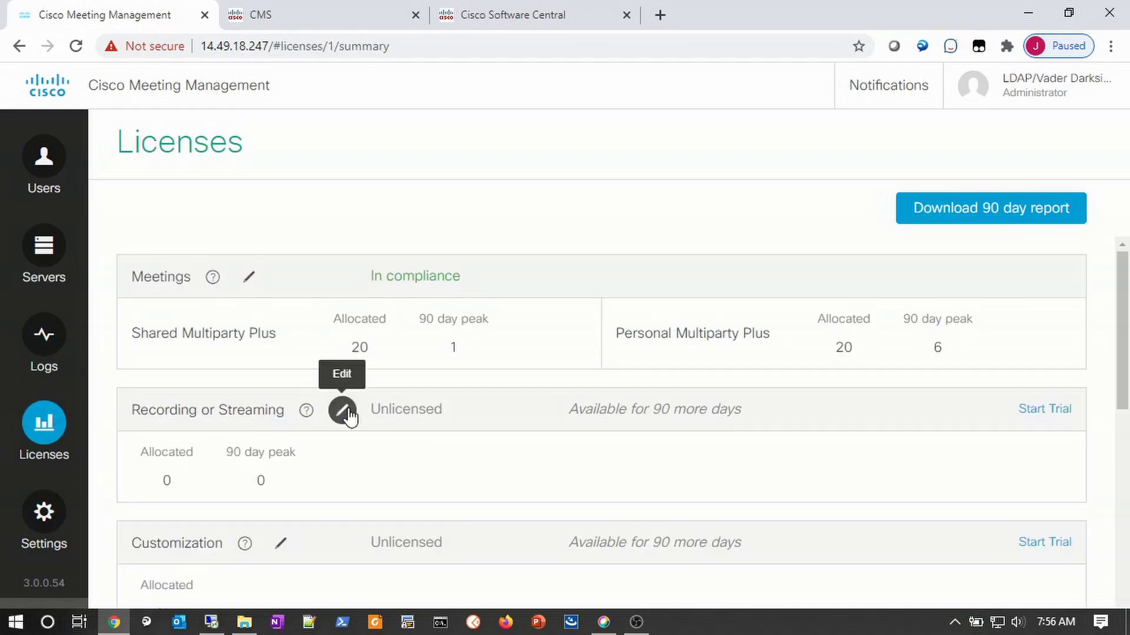
pyautogui.click(343, 411)
pyautogui.moveTo(597, 356); pyautogui.dragTo(581, 356)
pyautogui.write('1')
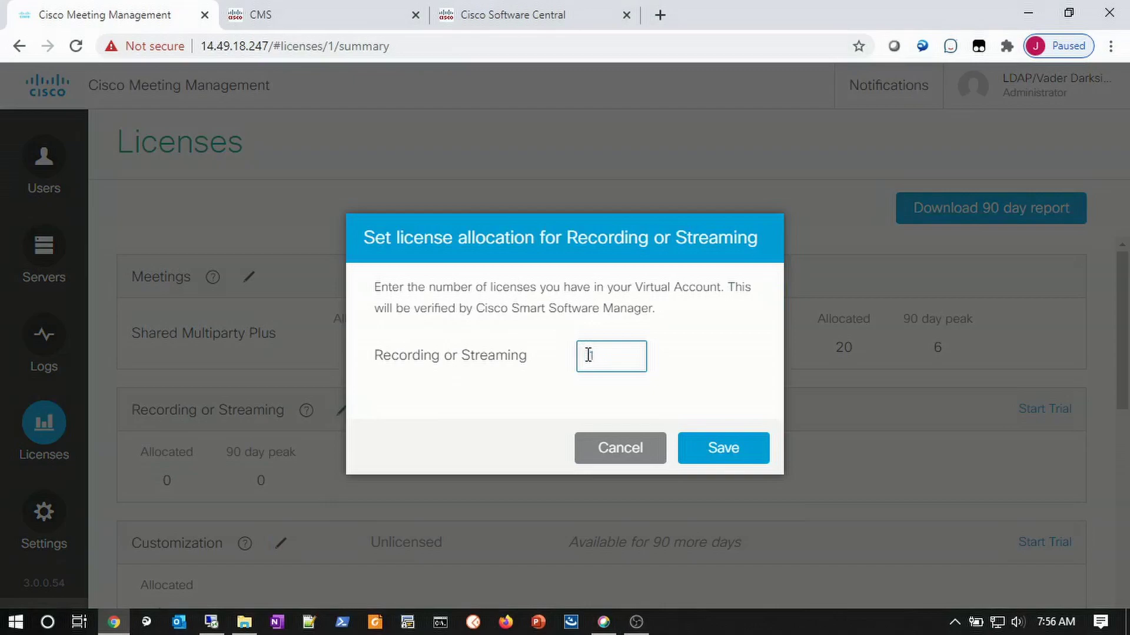
pyautogui.click(708, 450)
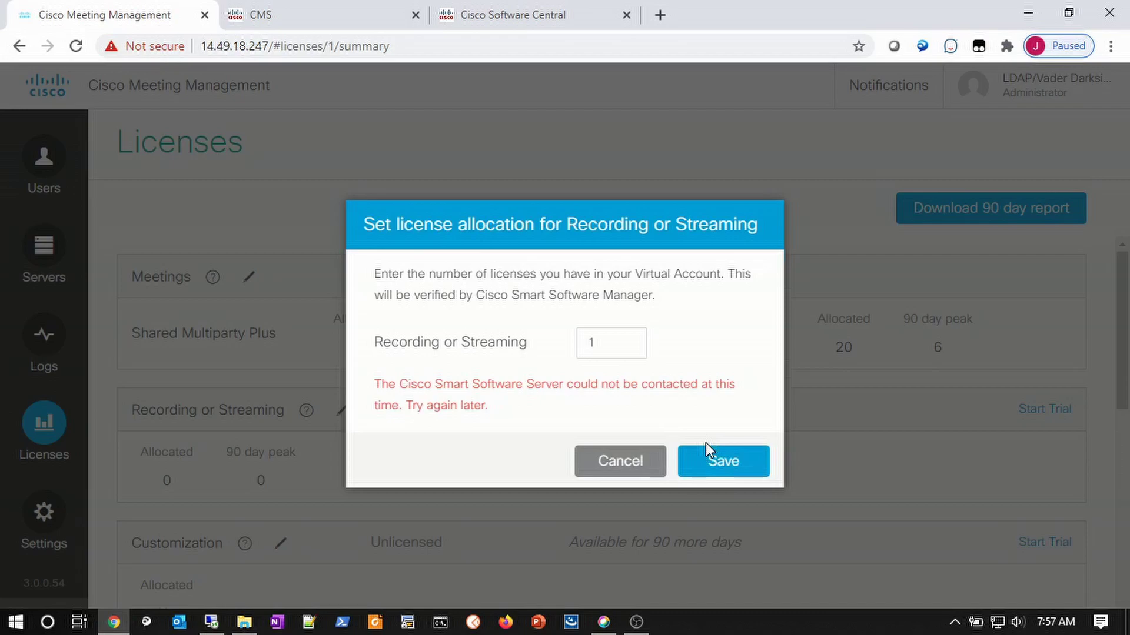
pyautogui.click(628, 464)
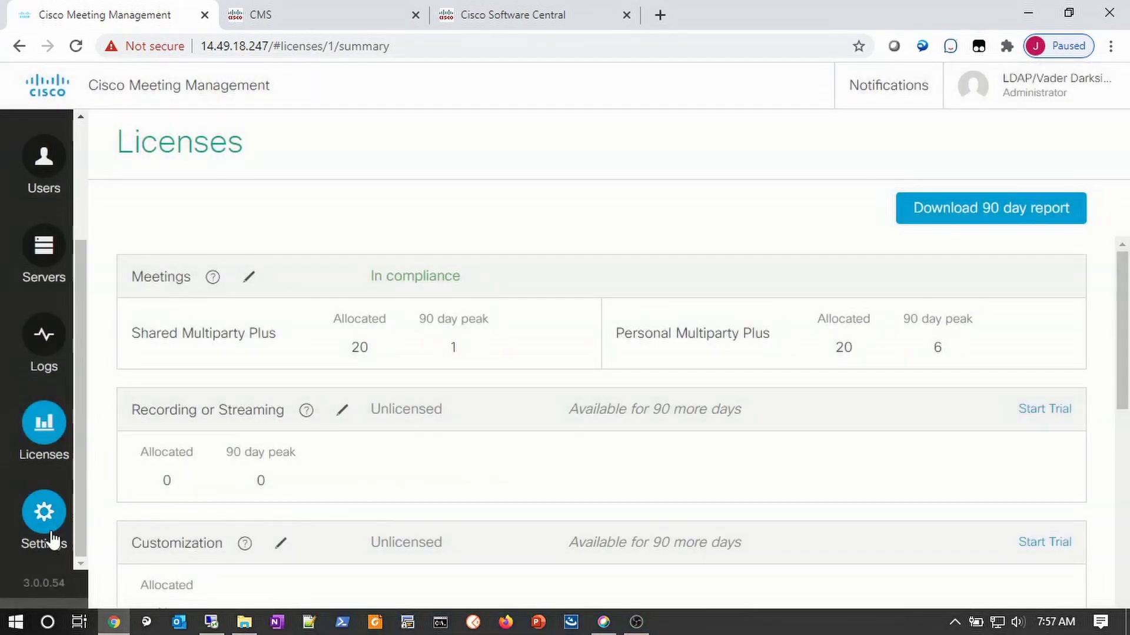
pyautogui.click(51, 537)
# Step: Save transport proxy 172.18.108.60 port 3128, then renew the licence authorization now
pyautogui.click(157, 422)
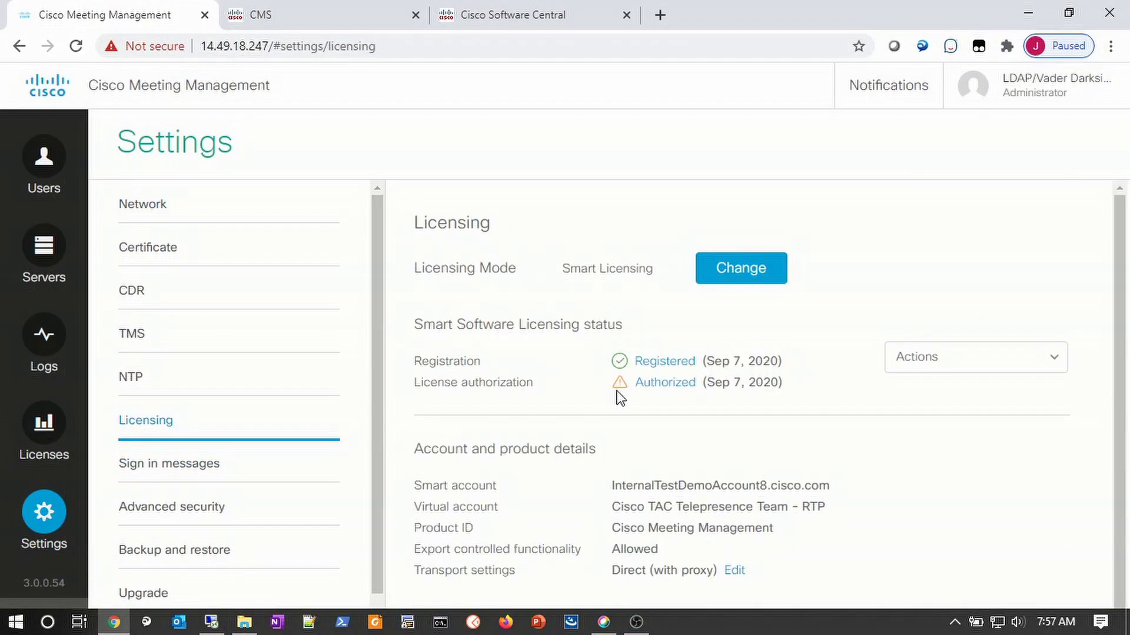
pyautogui.click(730, 569)
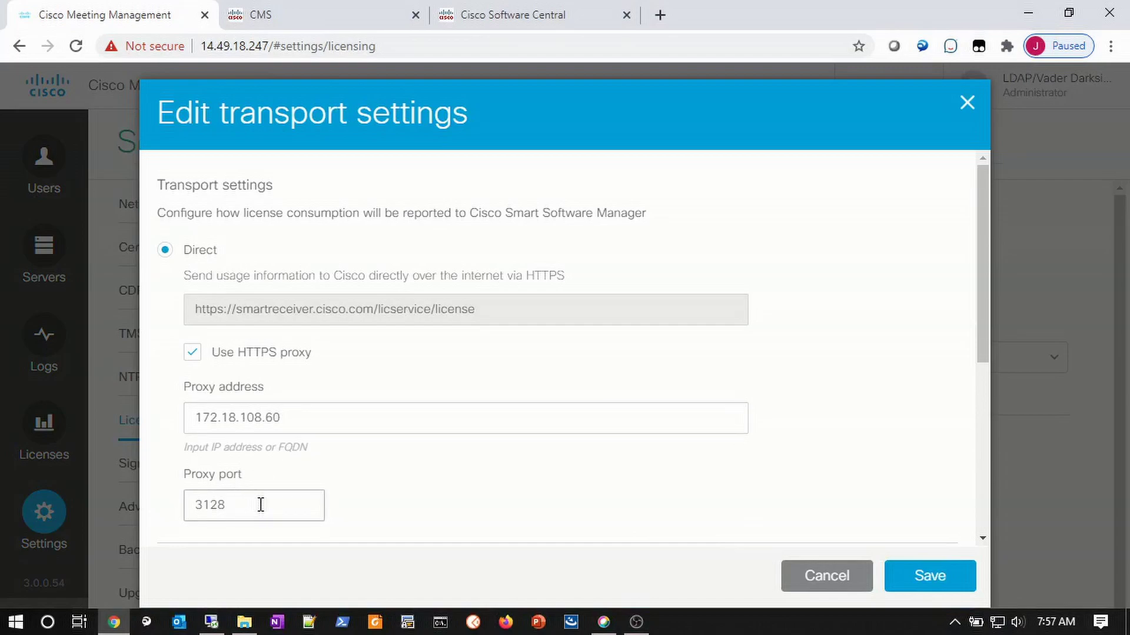
pyautogui.click(930, 576)
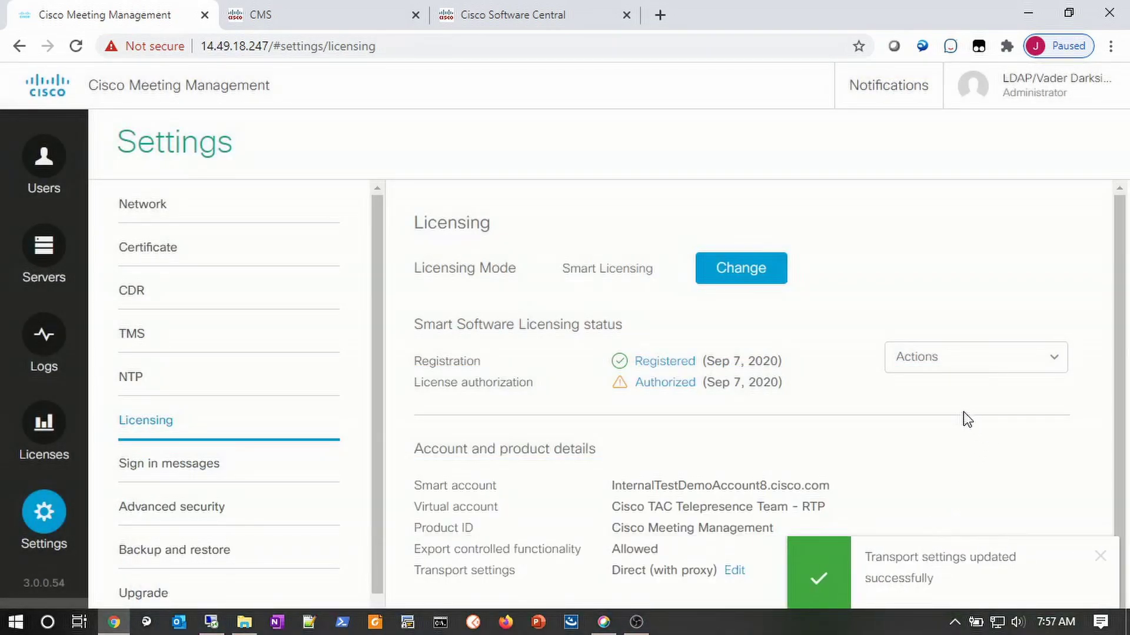
pyautogui.click(992, 368)
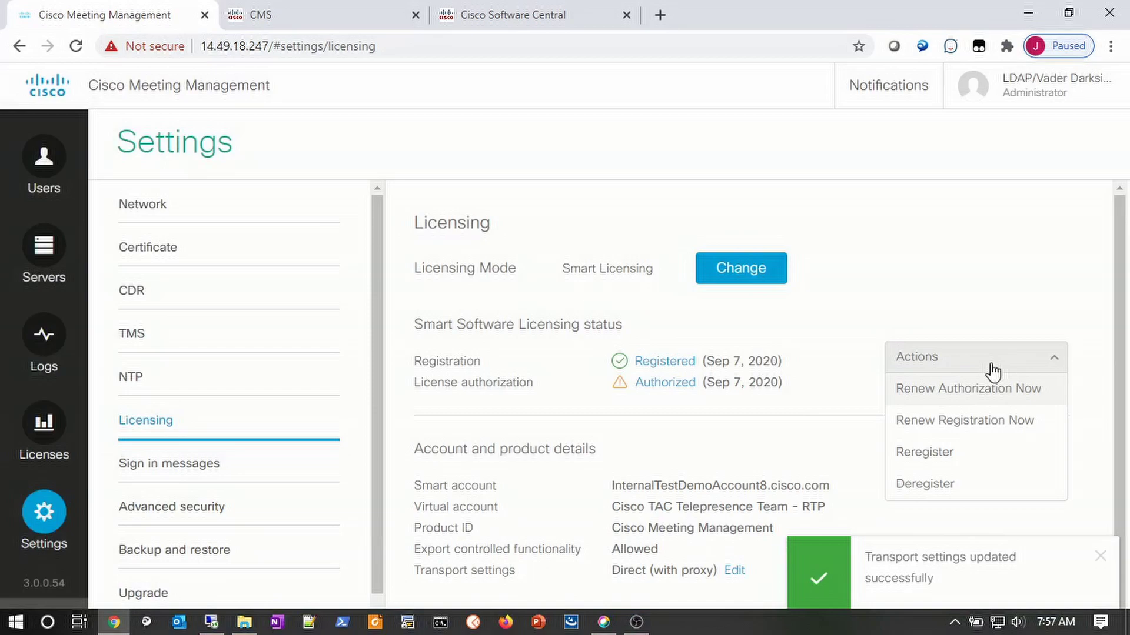
pyautogui.click(965, 389)
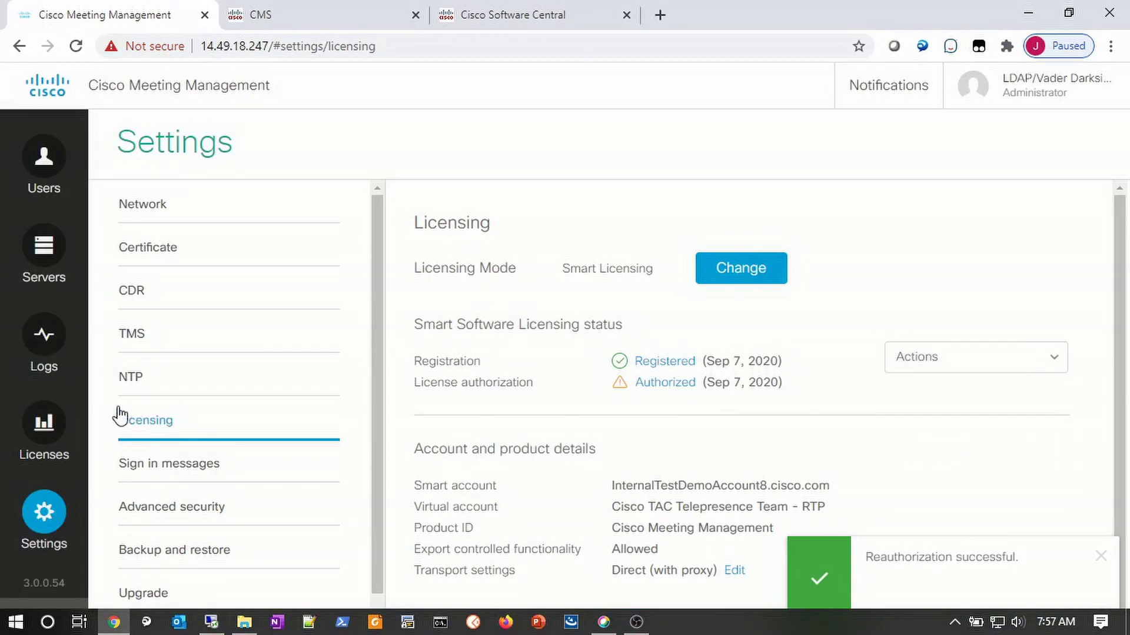
# Step: On the Licenses summary, change the Recording or Streaming allocation from 0 to 1 and save
pyautogui.click(44, 422)
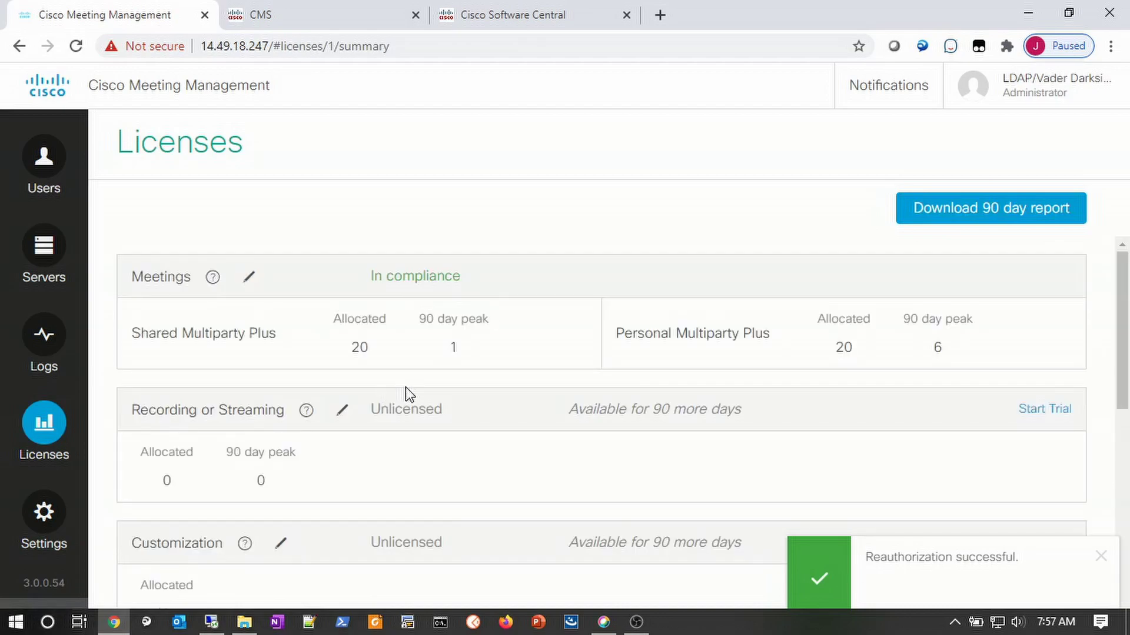
pyautogui.click(351, 412)
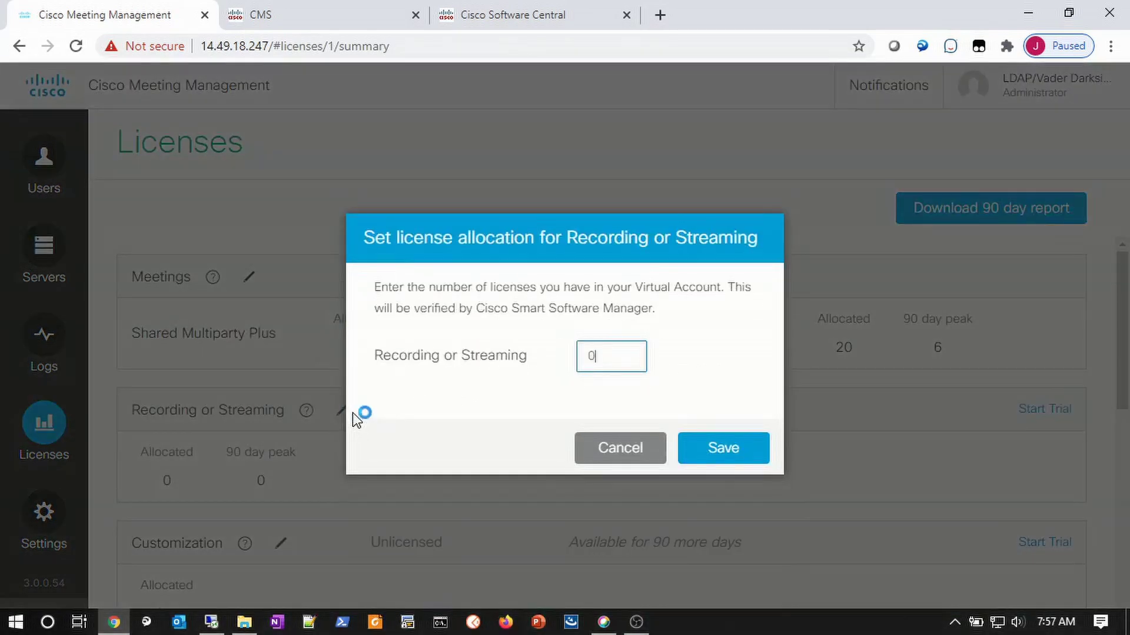
pyautogui.press('BackSpace')
pyautogui.write('1')
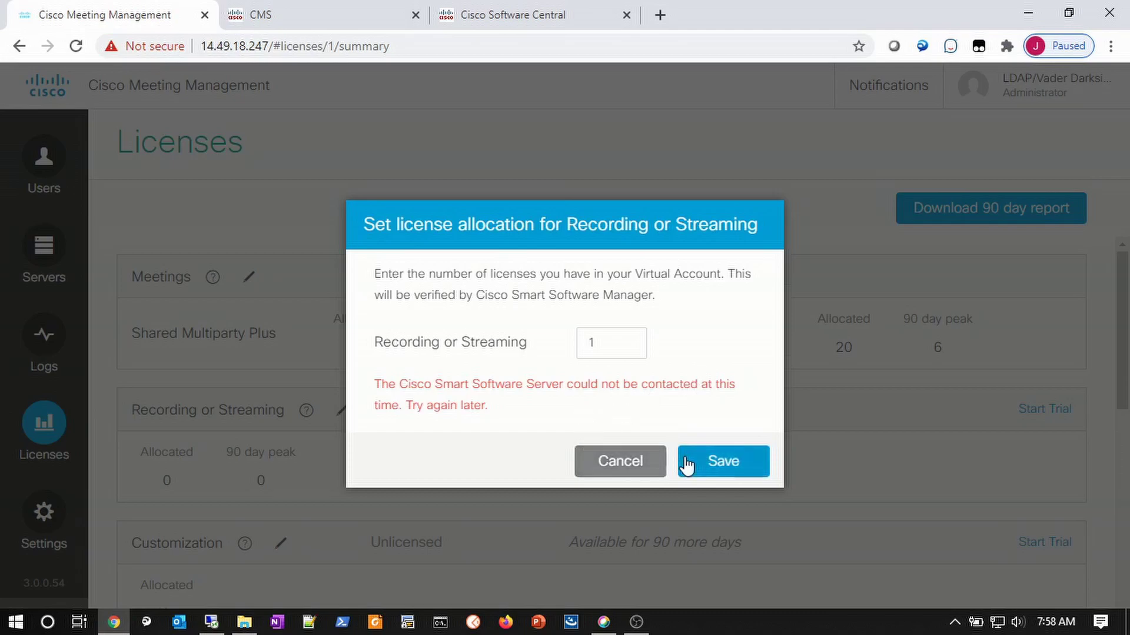
pyautogui.click(710, 463)
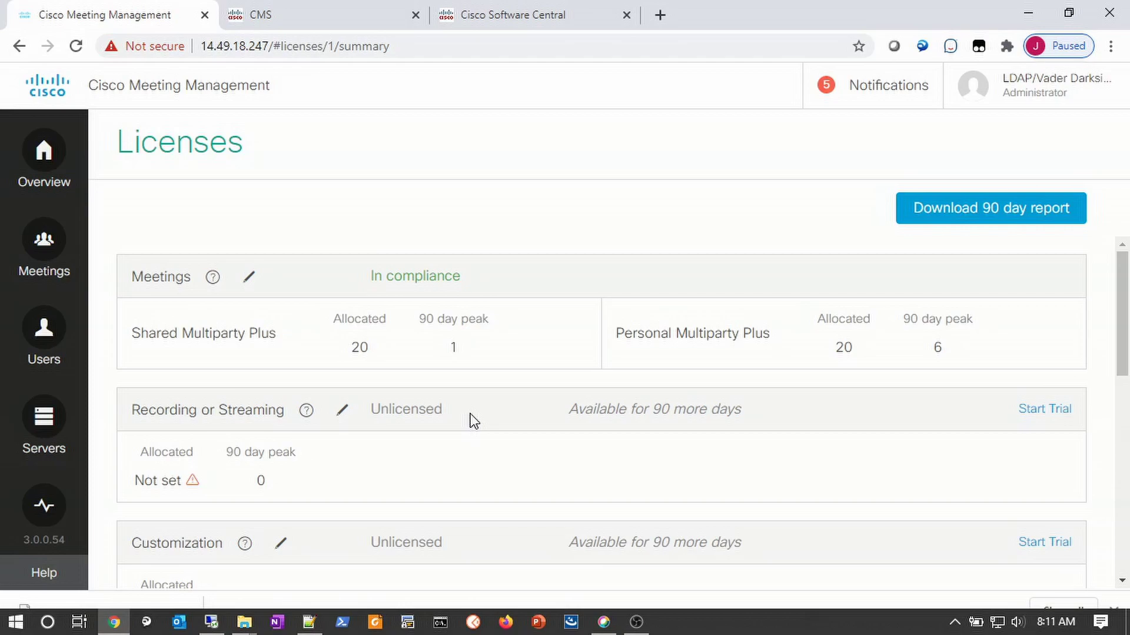
# Step: Enter 1 for Recording or Streaming again and save, bringing it In compliance
pyautogui.click(341, 413)
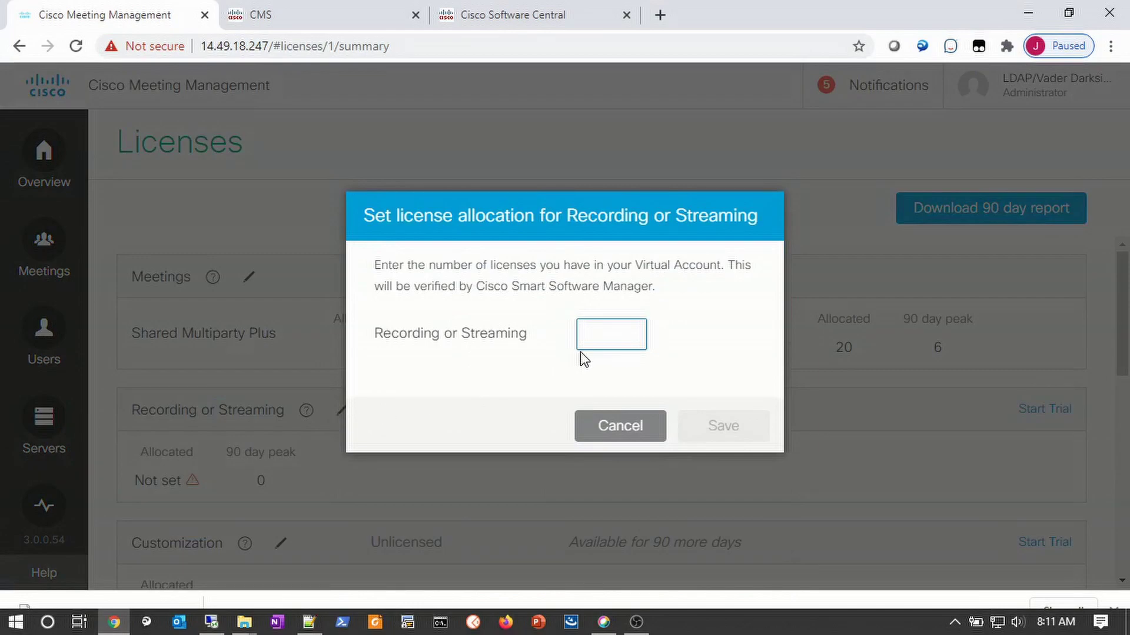
pyautogui.write('1')
pyautogui.click(719, 430)
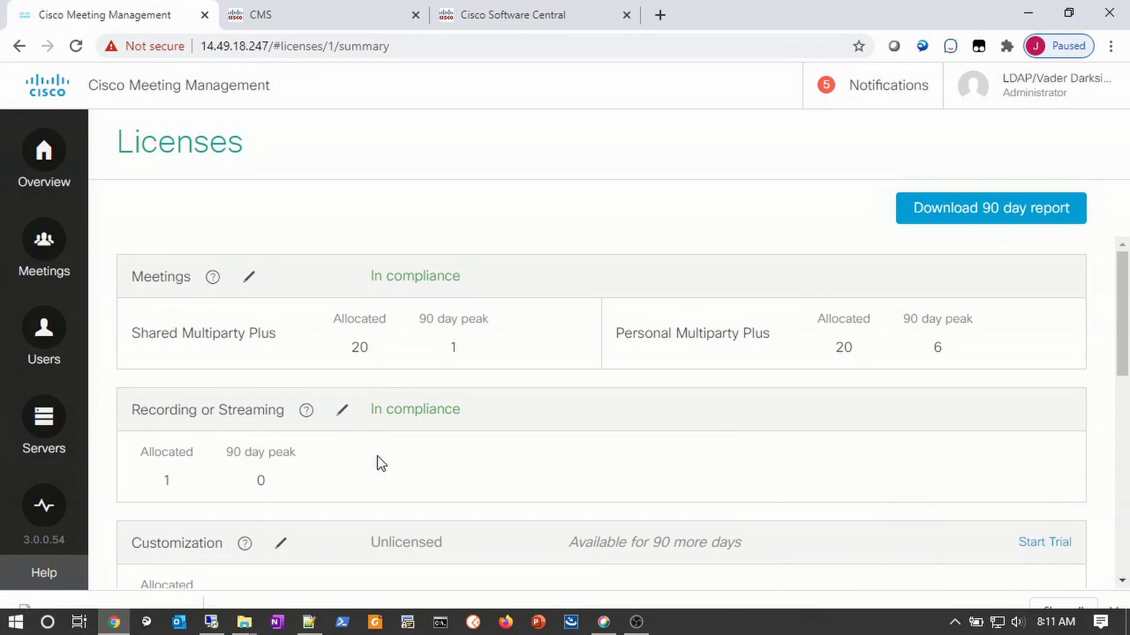
# Step: Set Allocate Customization license to Yes and save, so Customization shows Licensed
pyautogui.scroll(-3, 377, 456)
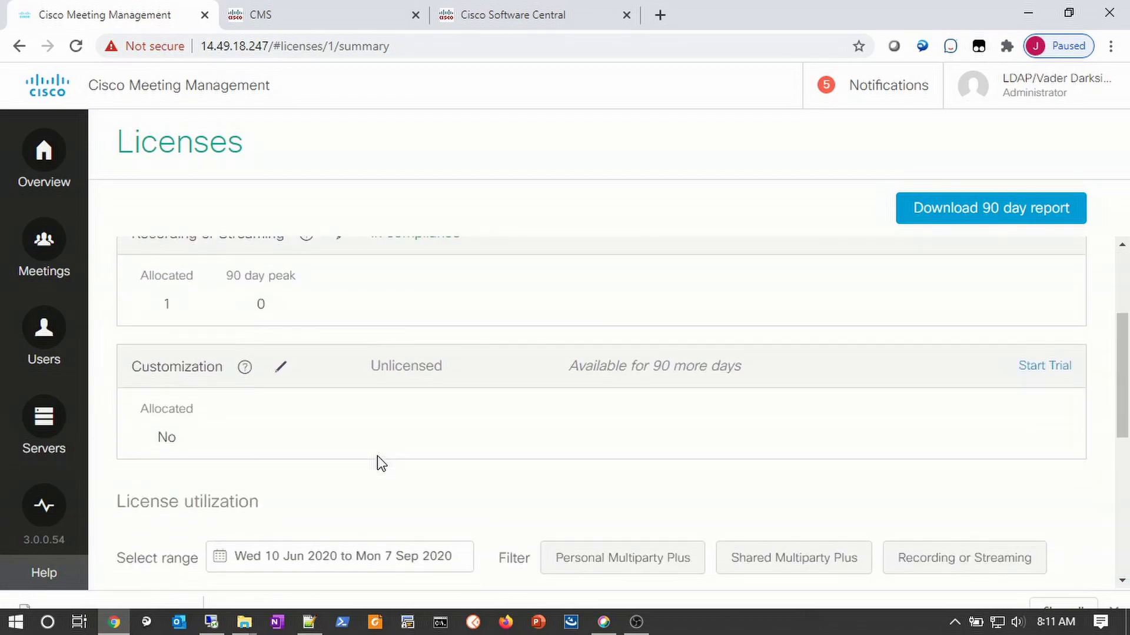
pyautogui.click(280, 368)
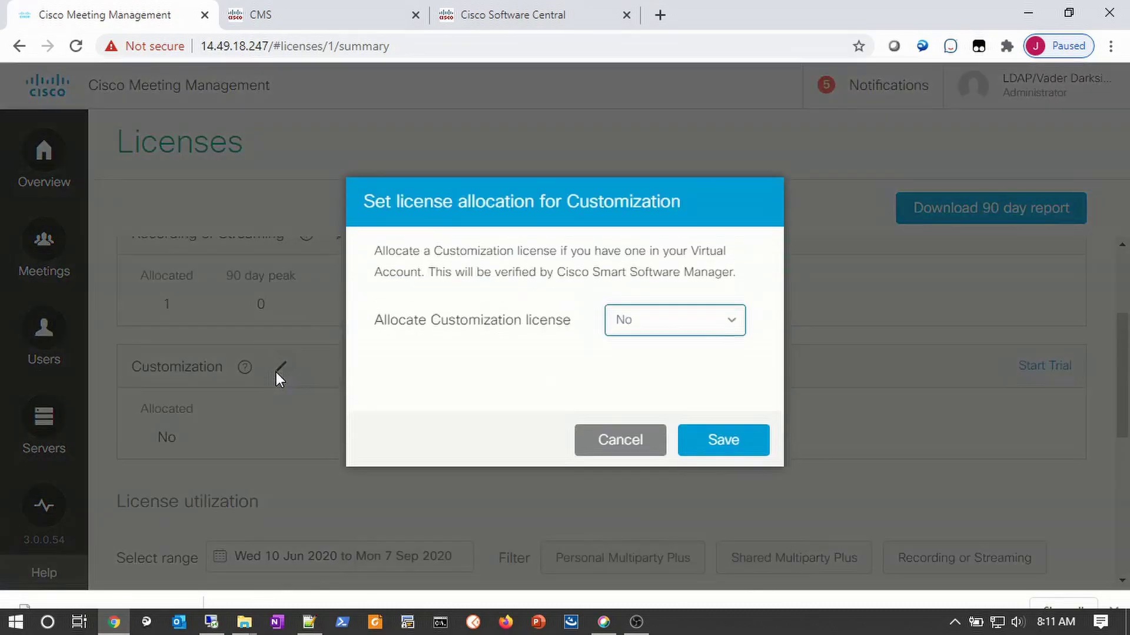
pyautogui.click(682, 326)
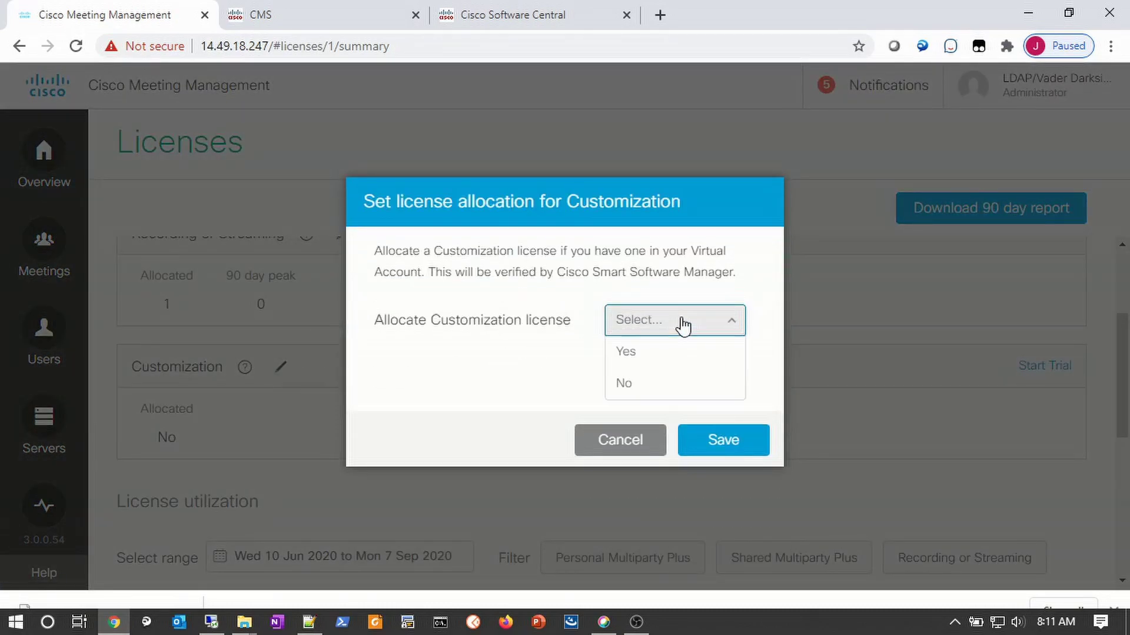
pyautogui.click(657, 353)
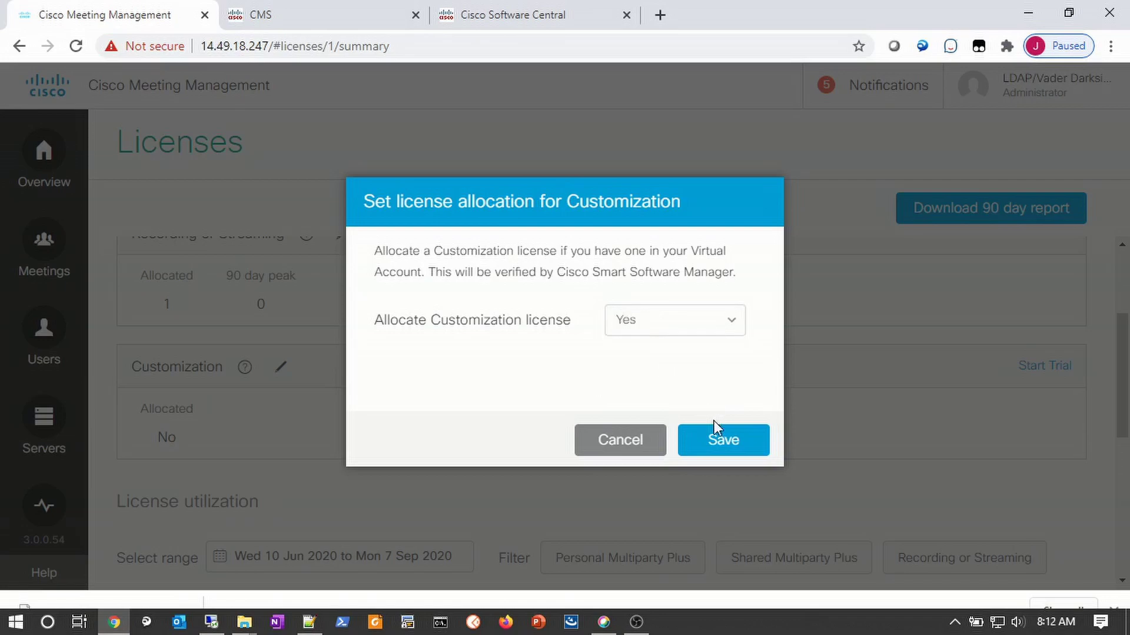
pyautogui.click(722, 445)
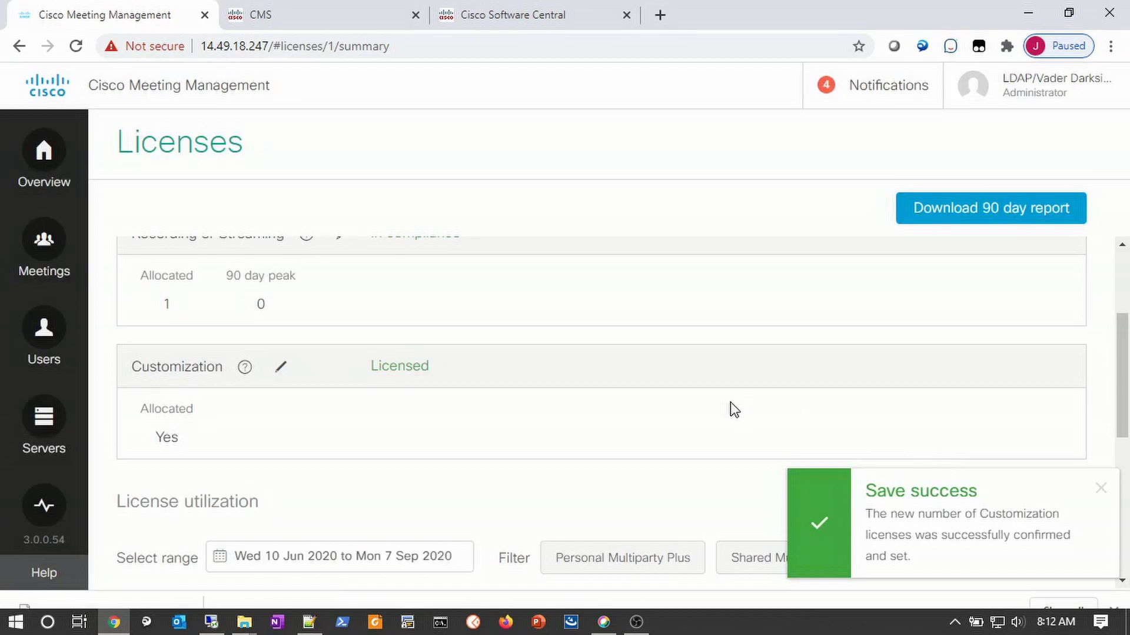
pyautogui.scroll(3, 725, 404)
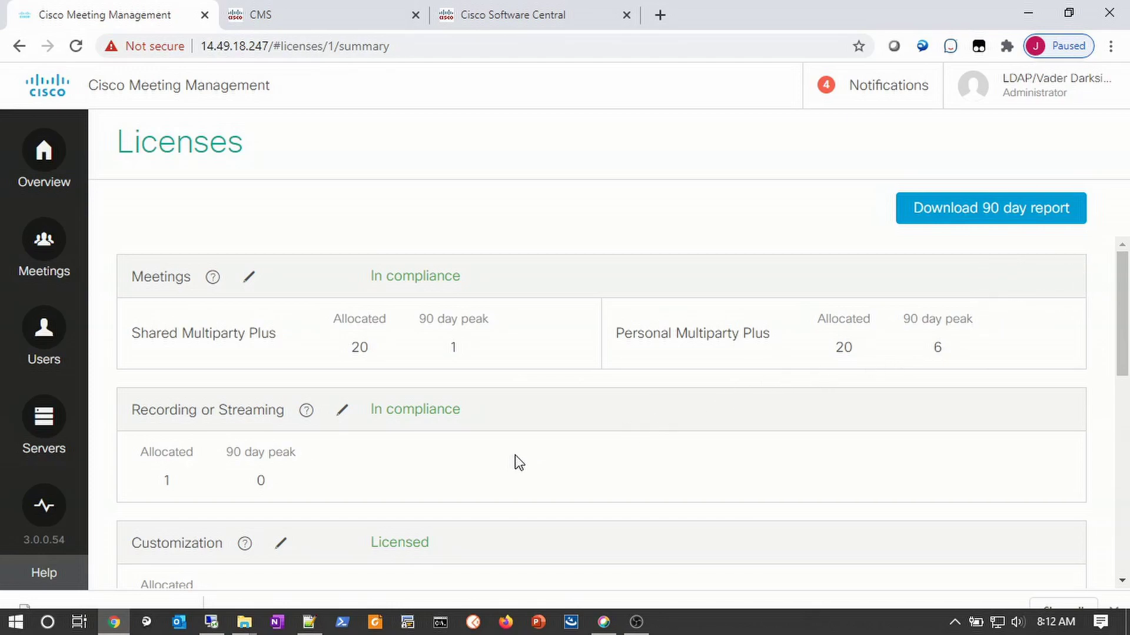
pyautogui.scroll(-6, 519, 460)
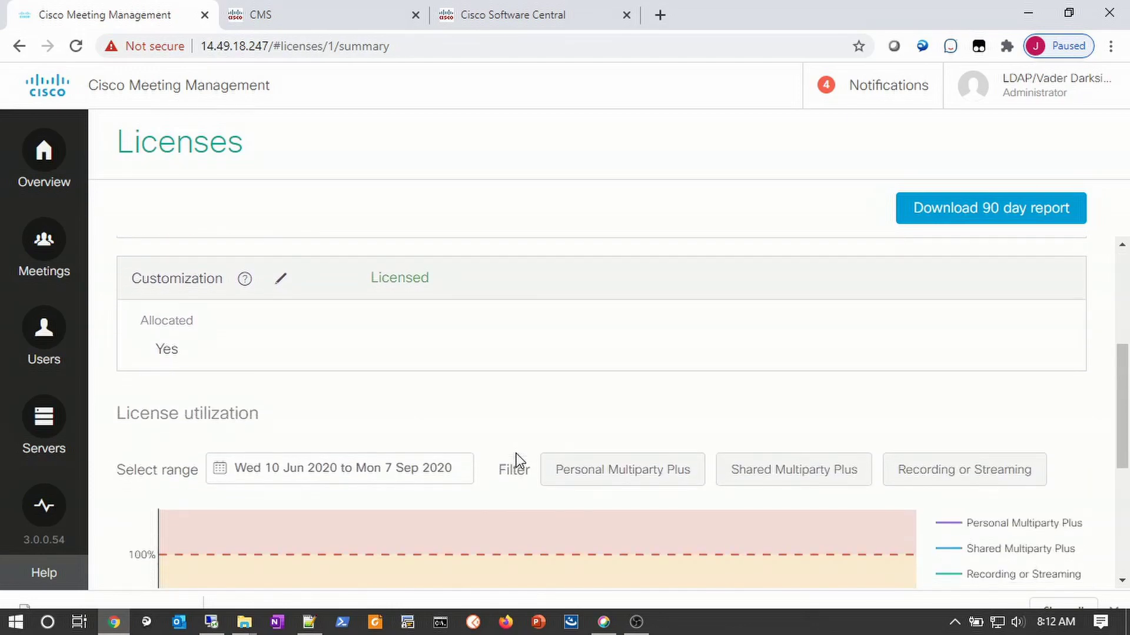
pyautogui.scroll(-2, 514, 454)
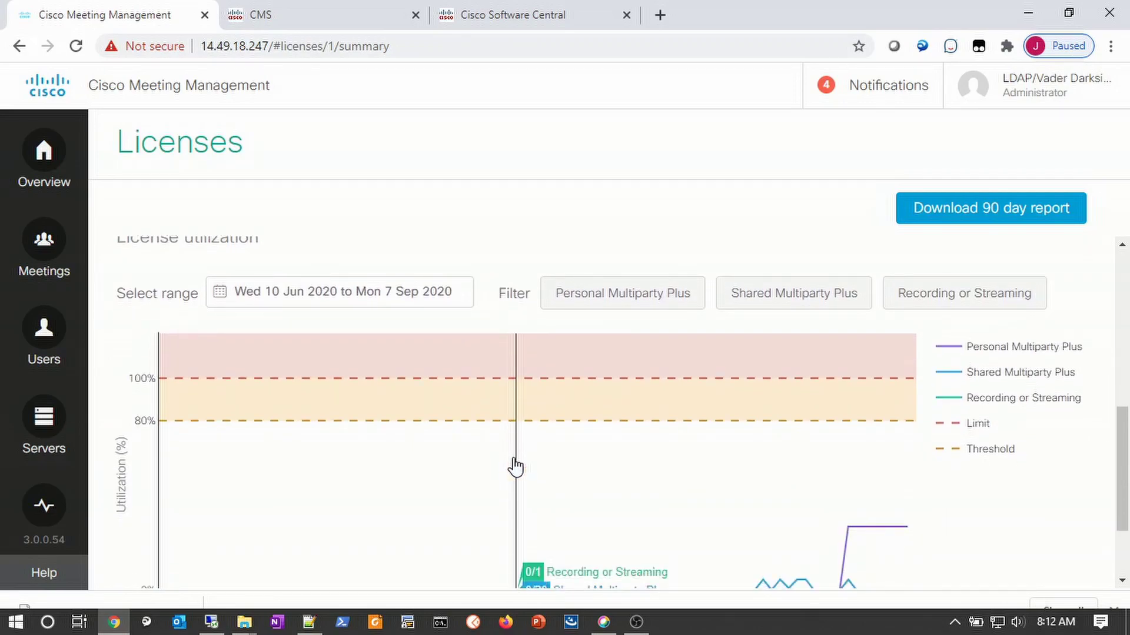
pyautogui.hotkey('ctrl', '-')
pyautogui.hotkey('ctrl', '-')
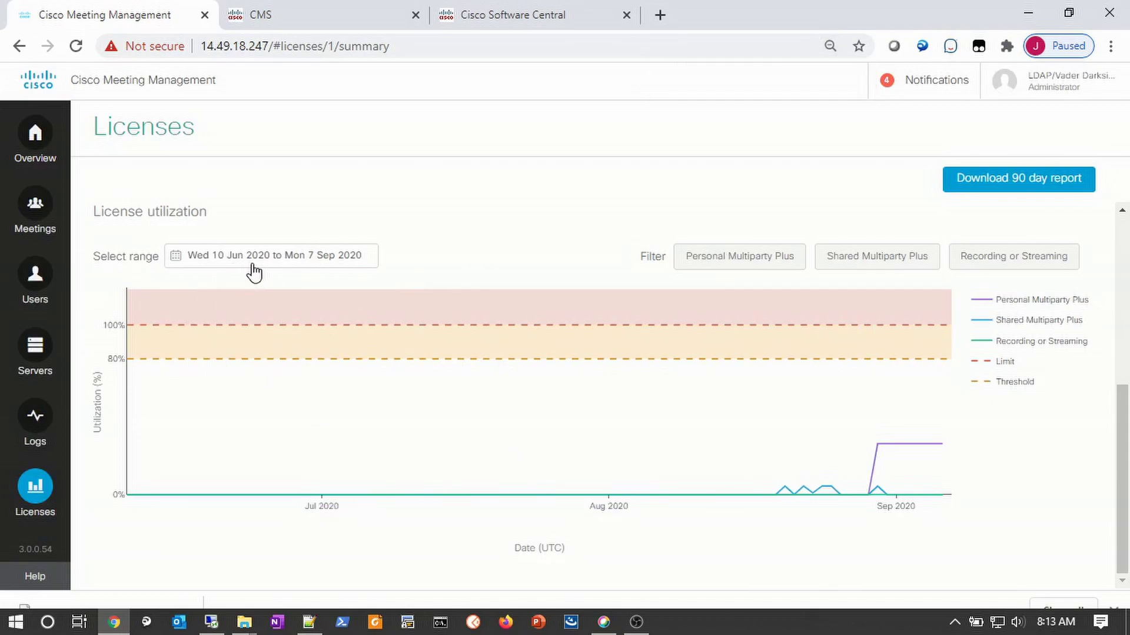
pyautogui.click(715, 266)
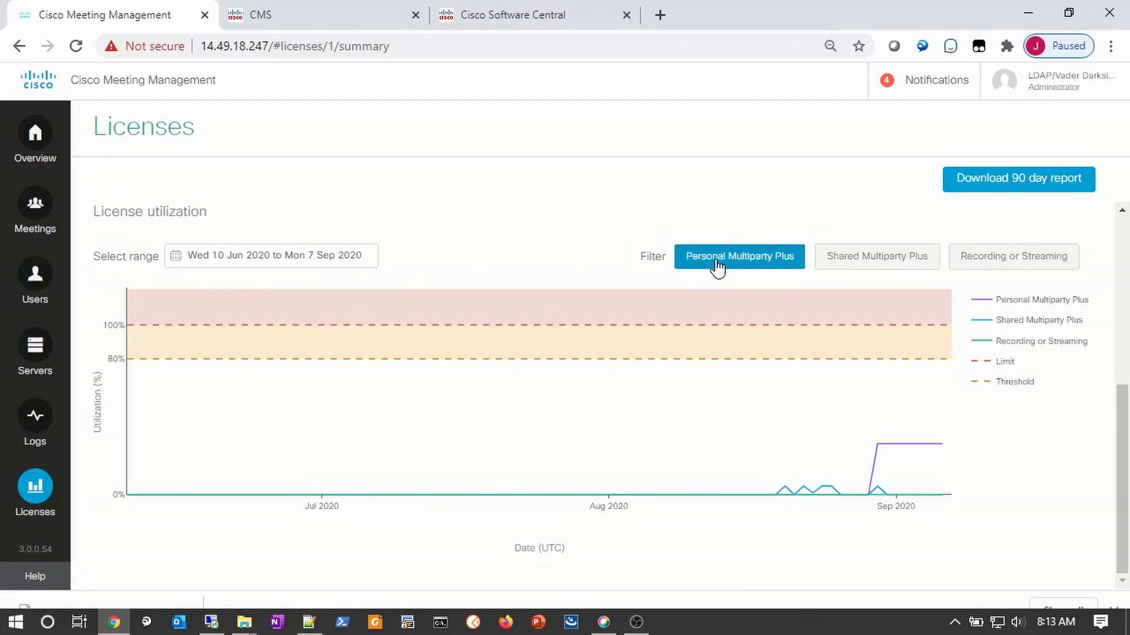
pyautogui.click(716, 267)
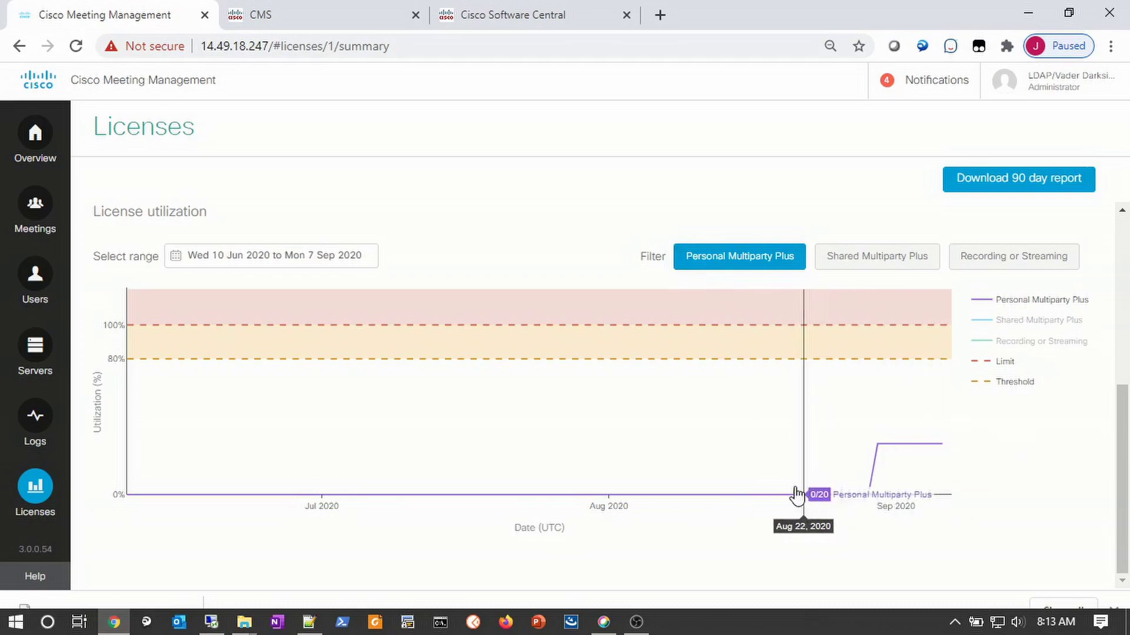
pyautogui.click(841, 267)
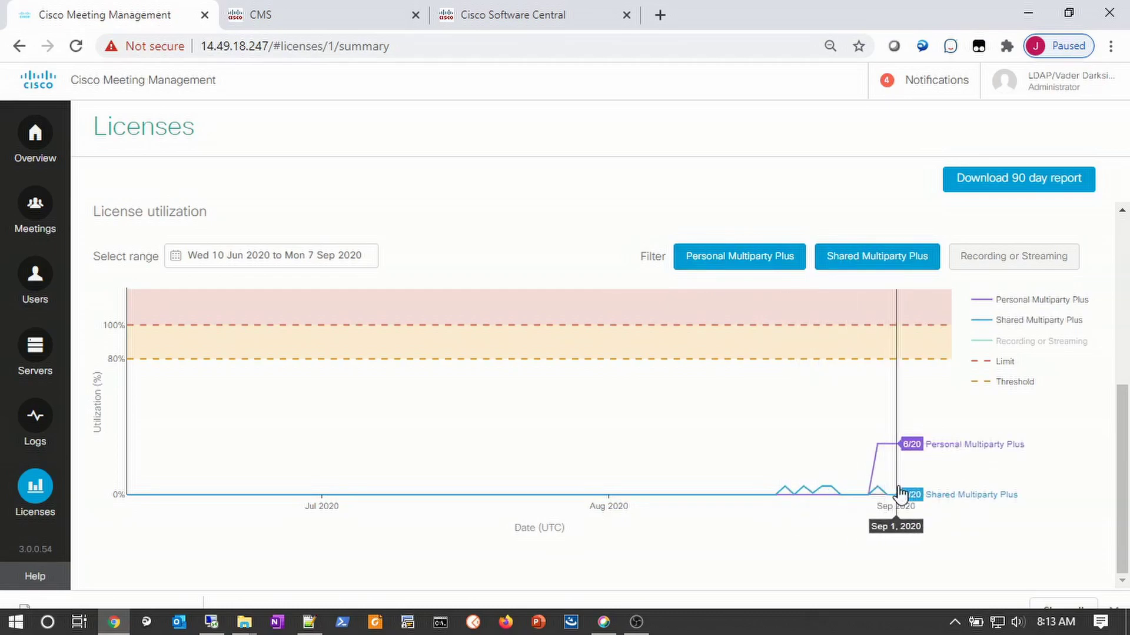
pyautogui.click(772, 264)
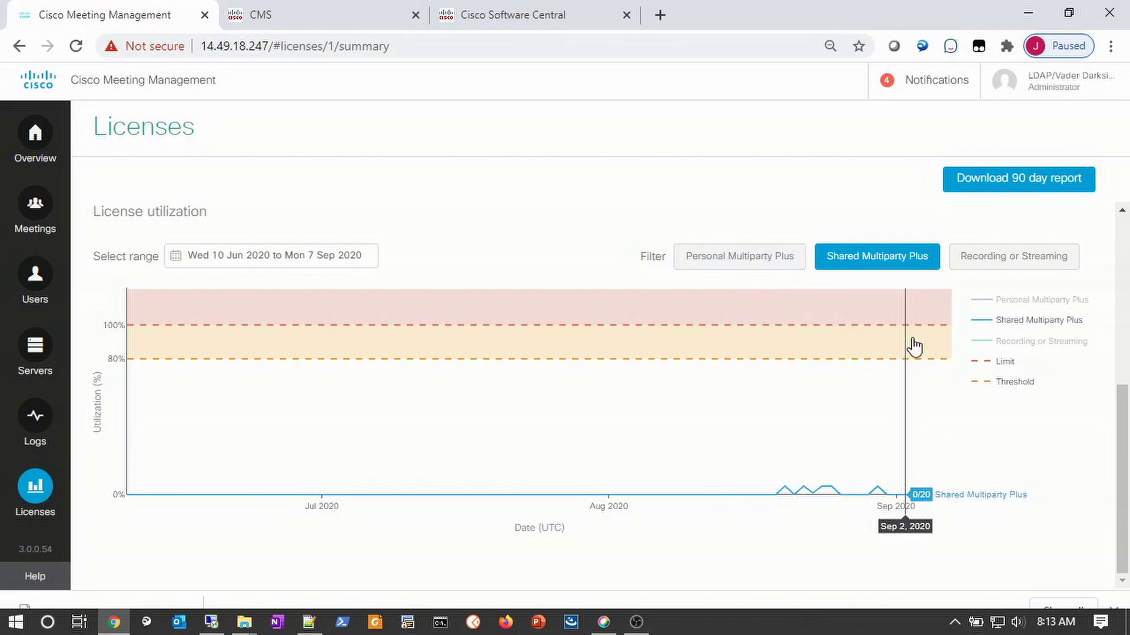
pyautogui.click(977, 266)
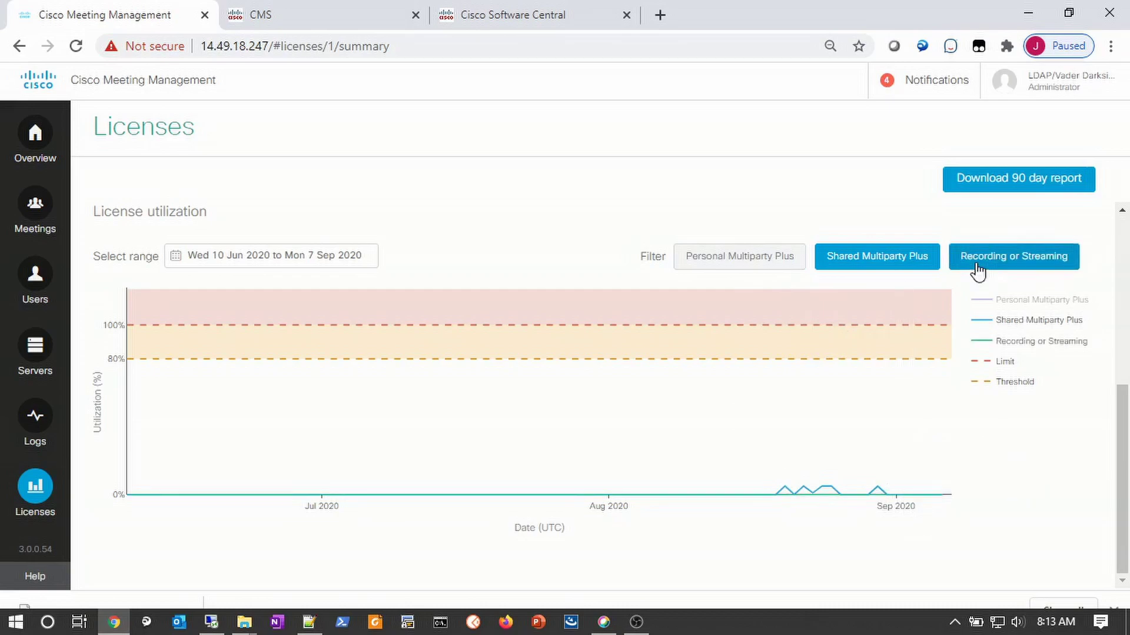
pyautogui.click(790, 263)
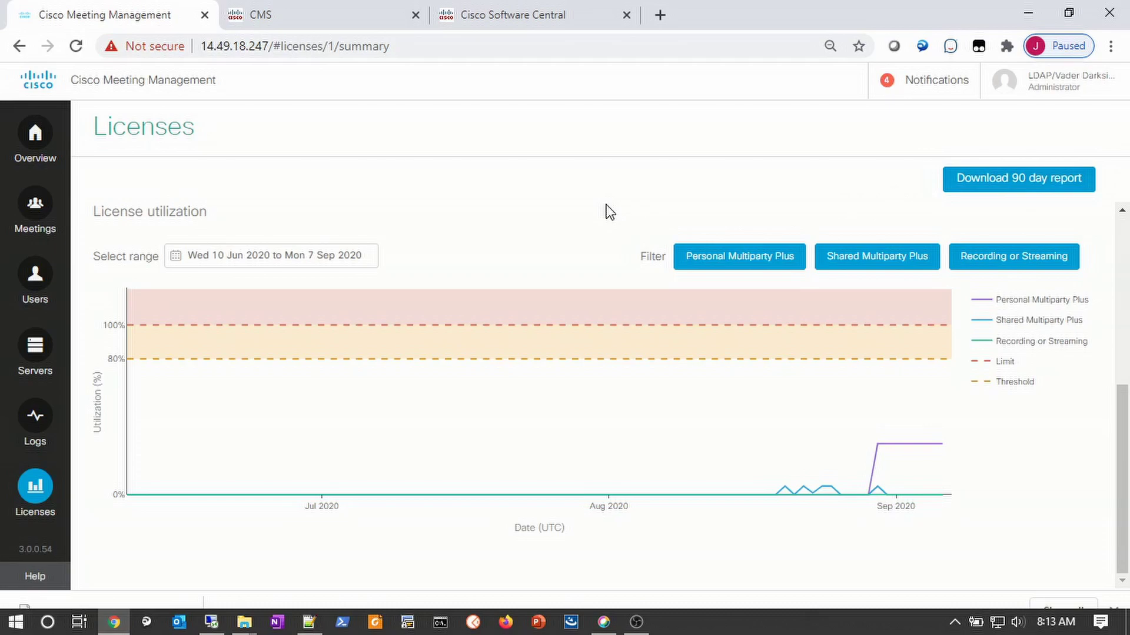
pyautogui.scroll(5, 609, 211)
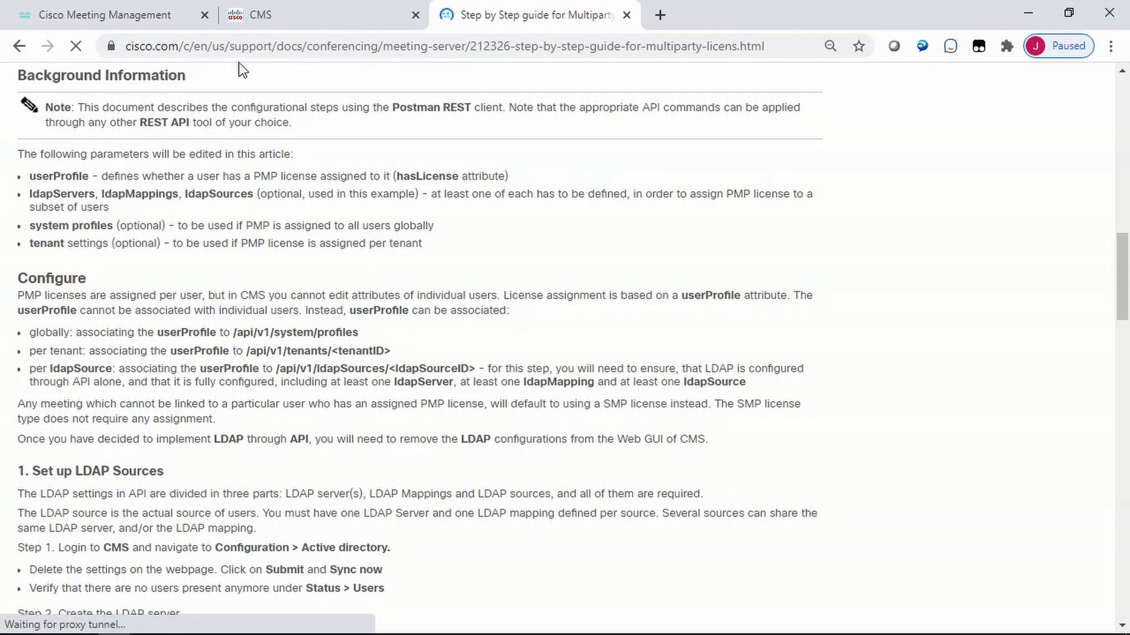
# Step: Highlight userProfile in Background Information to read how hasLicense grants a PMP licence
pyautogui.doubleClick(67, 176)
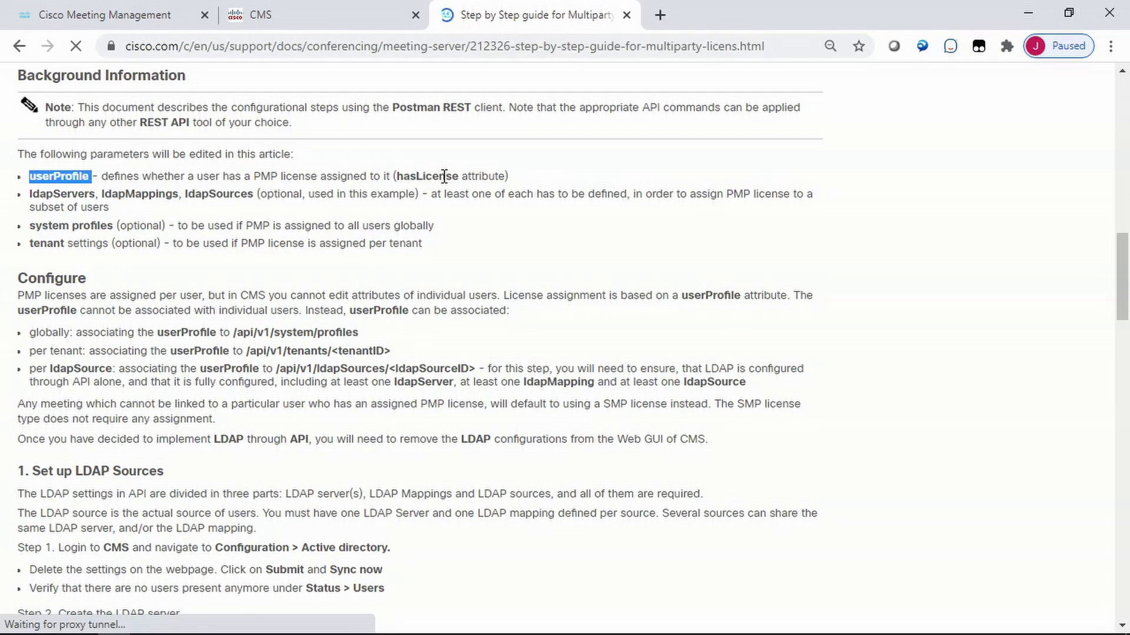
# Step: Create a new object under /api/v1/userProfiles with hasLicense set to true
pyautogui.click(326, 19)
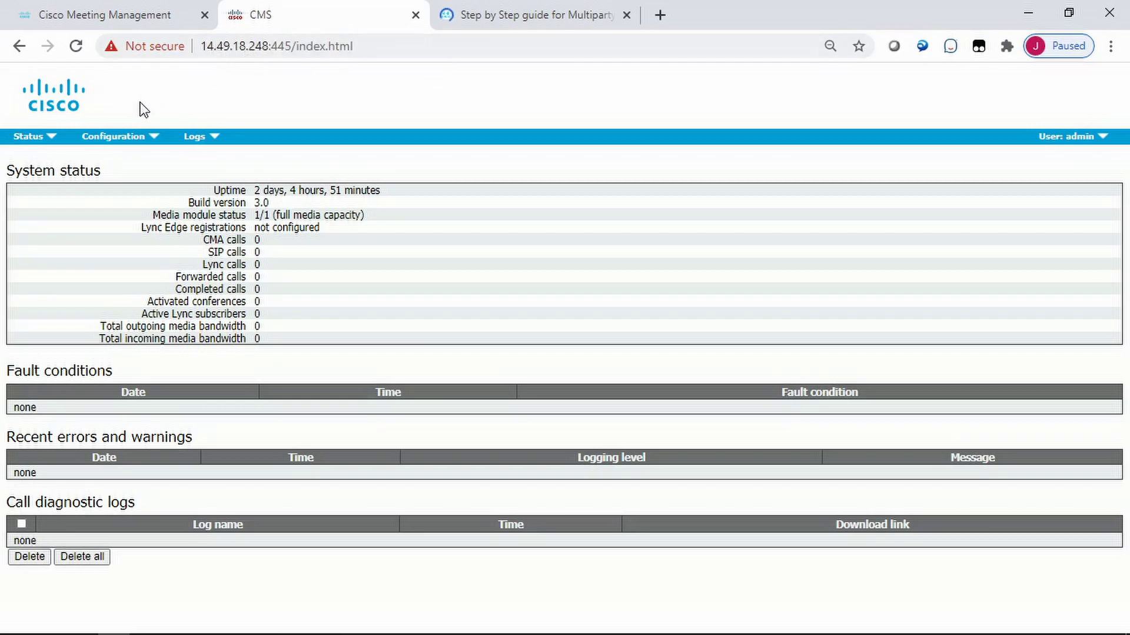
pyautogui.click(132, 144)
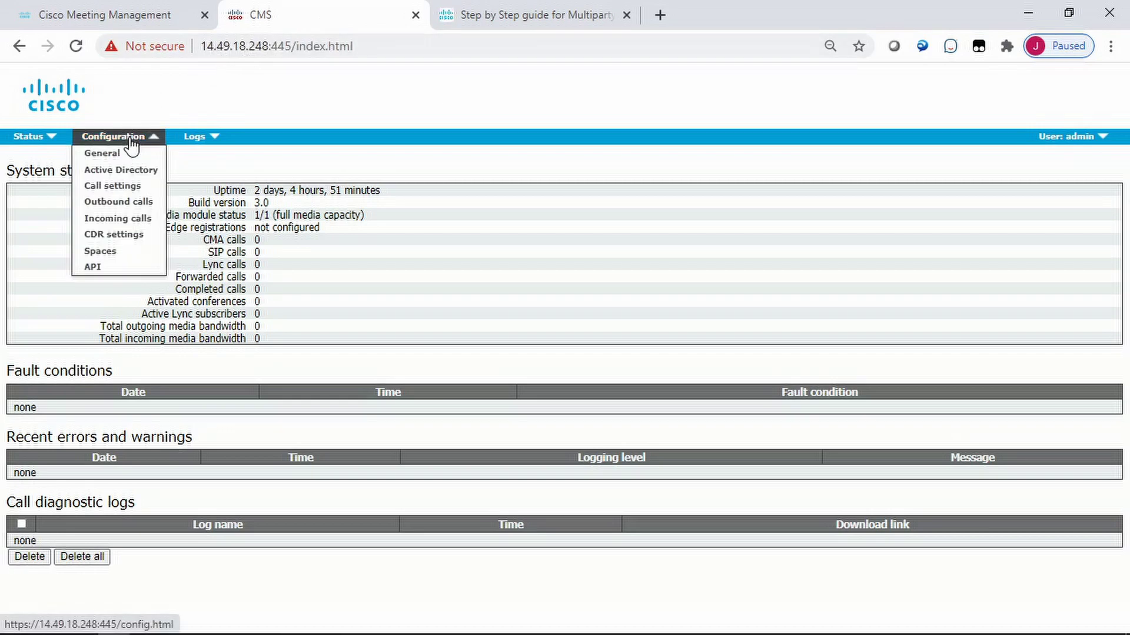
pyautogui.click(86, 270)
pyautogui.scroll(-20, 315, 404)
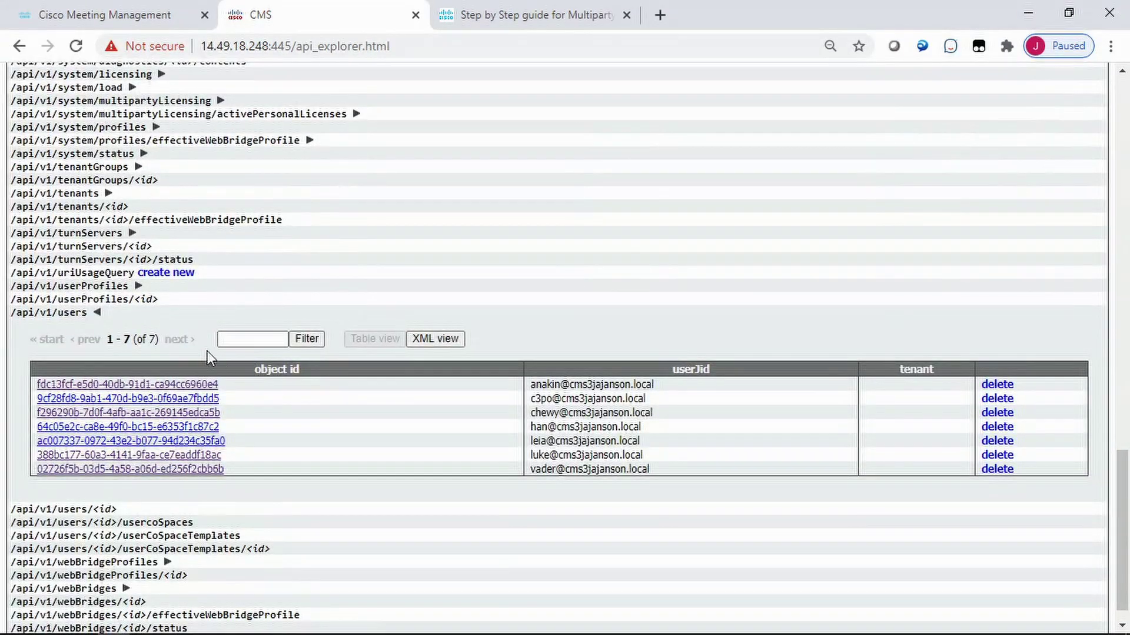
pyautogui.click(98, 312)
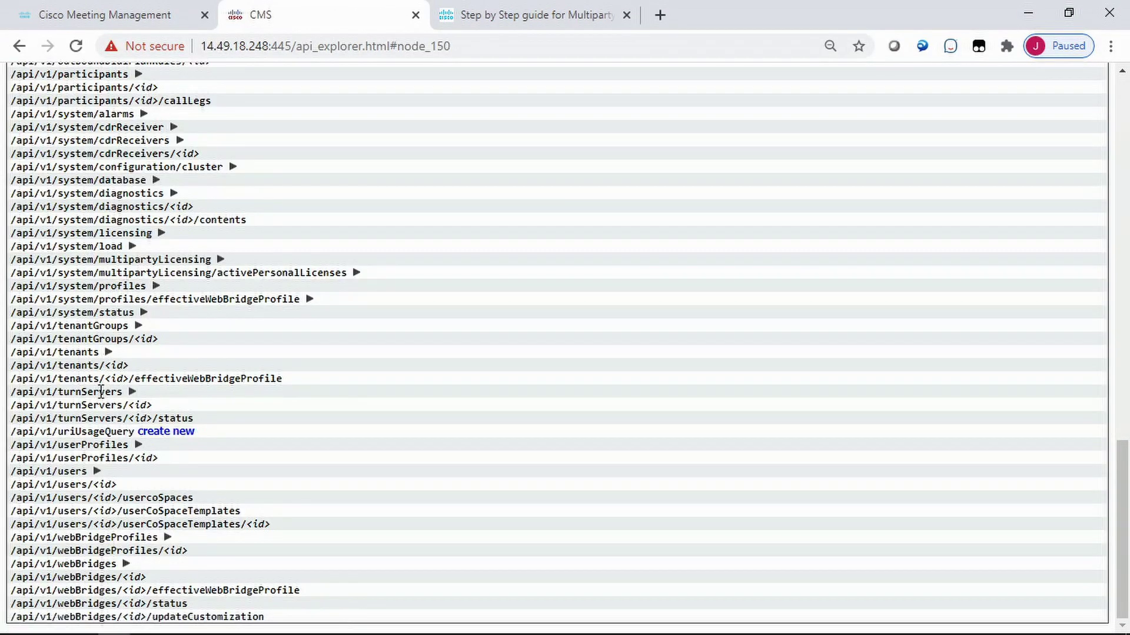
pyautogui.click(138, 446)
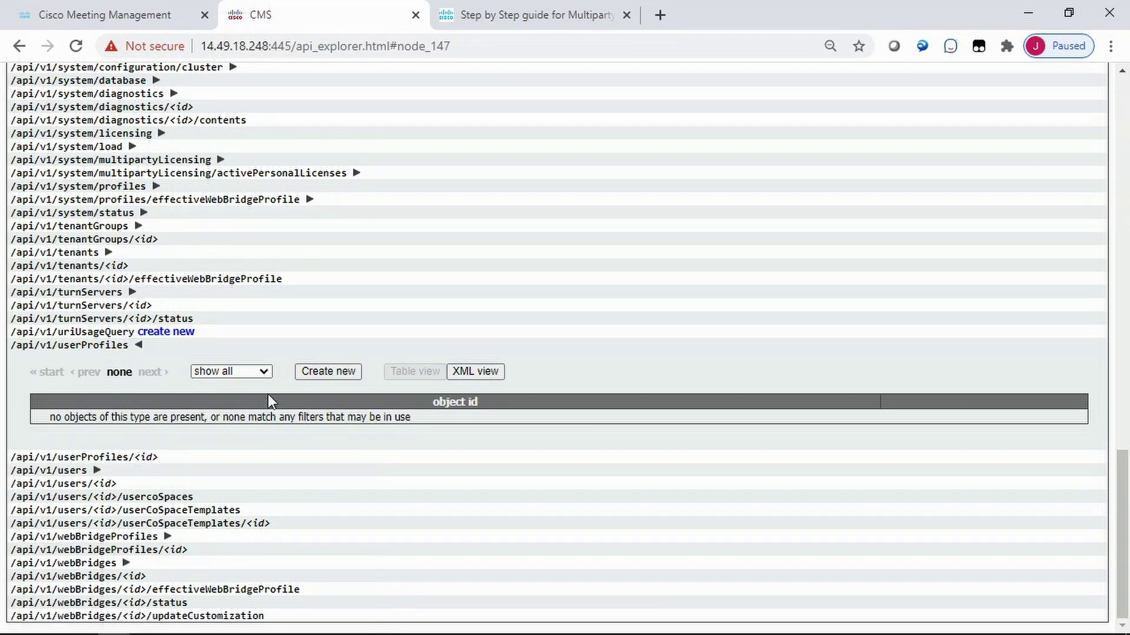
pyautogui.click(316, 373)
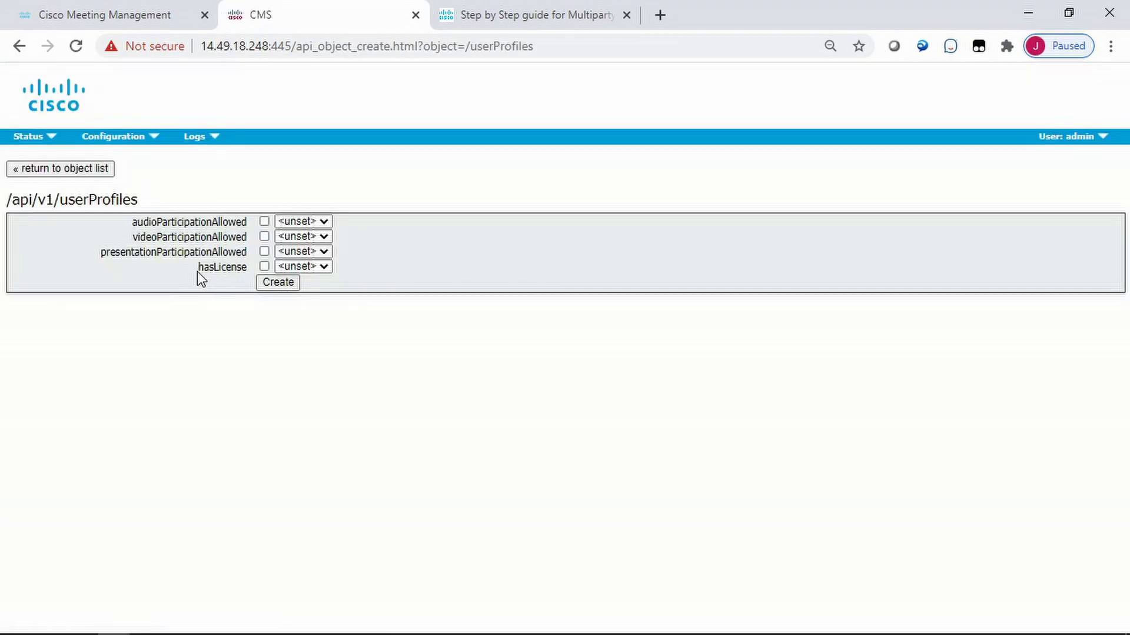
pyautogui.moveTo(200, 279)
pyautogui.click(307, 271)
pyautogui.click(303, 296)
pyautogui.click(277, 282)
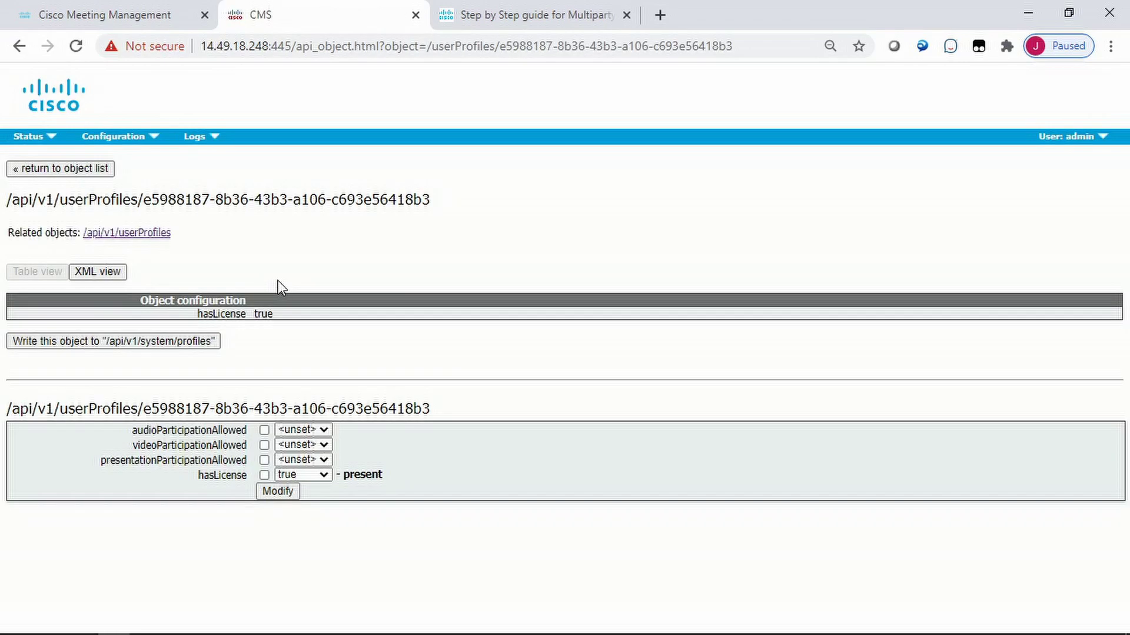
# Step: List /api/v1/users in the API explorer and view the first synced user's details
pyautogui.moveTo(116, 144)
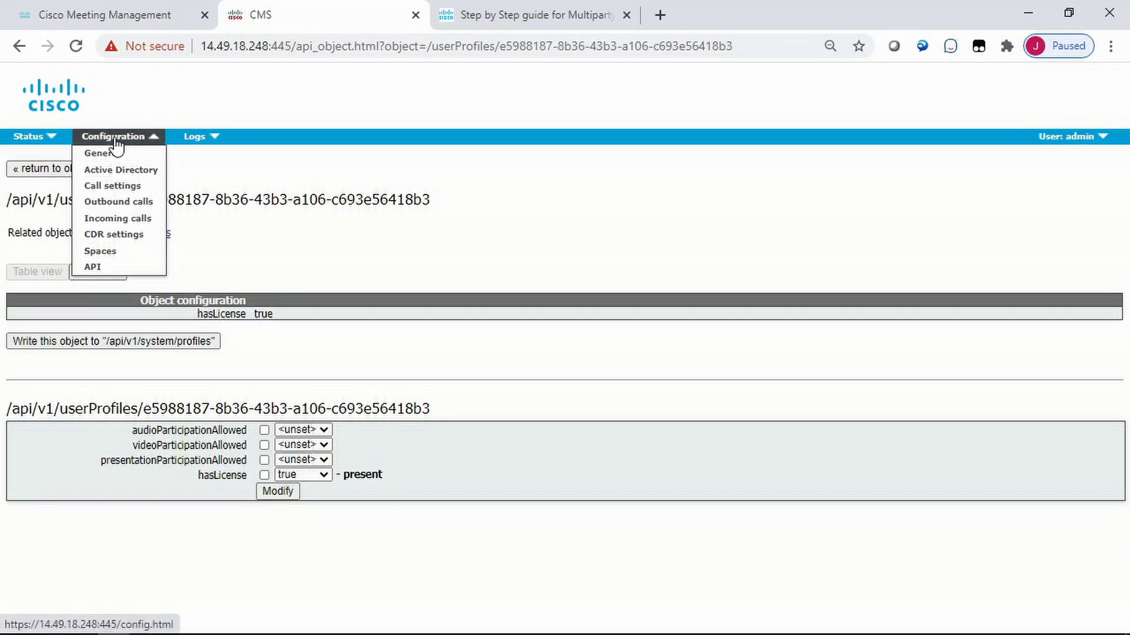
pyautogui.click(94, 267)
pyautogui.scroll(-15, 218, 359)
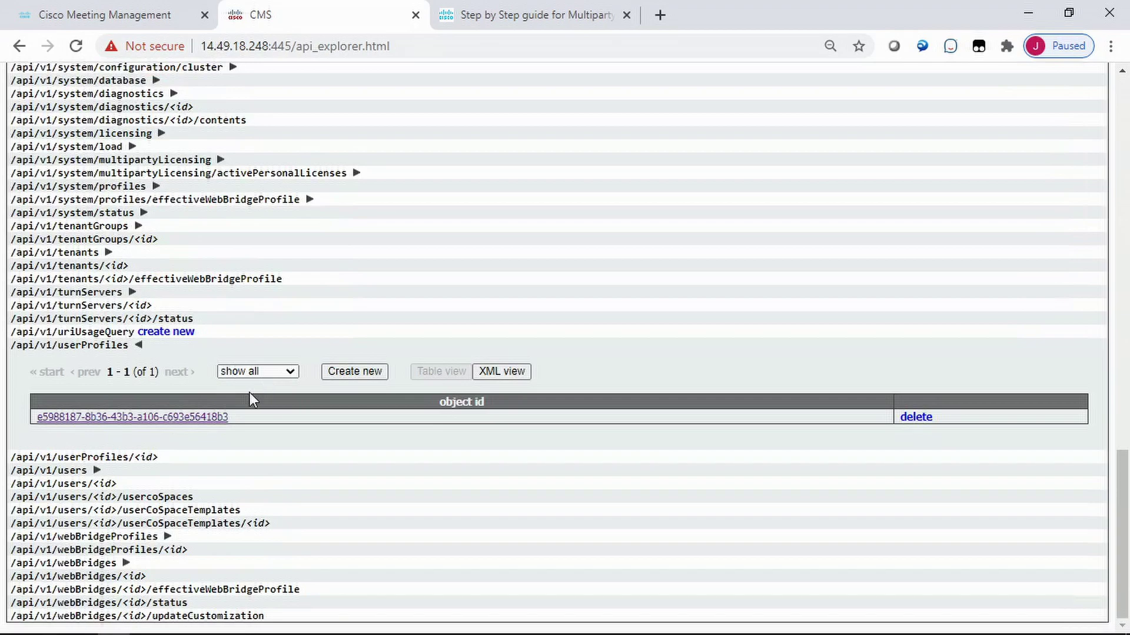
pyautogui.click(96, 472)
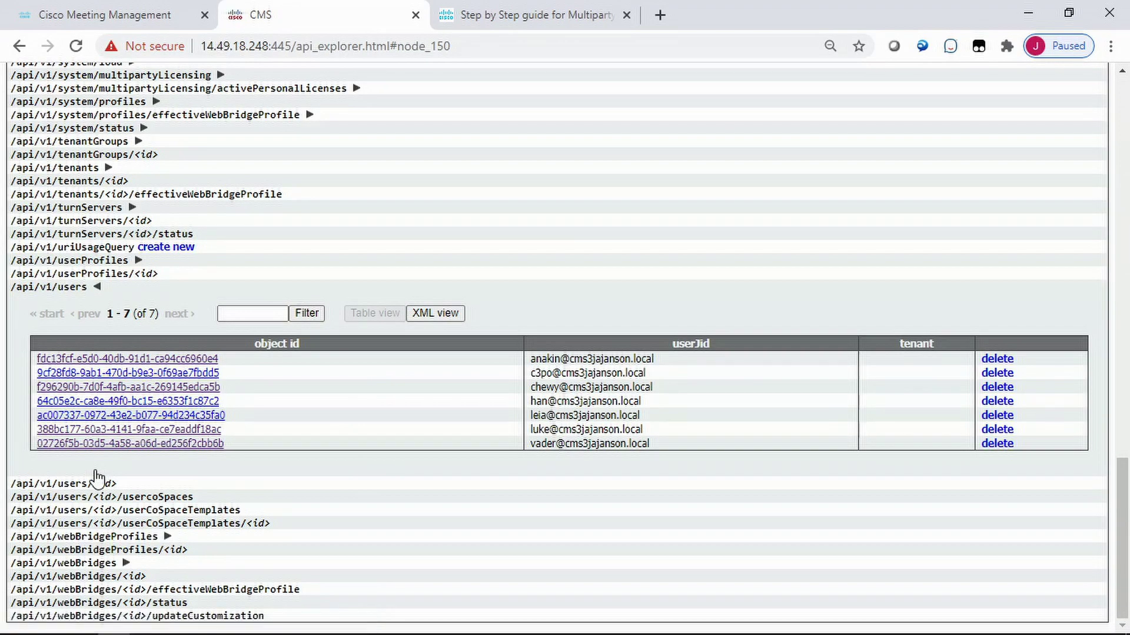
pyautogui.click(103, 360)
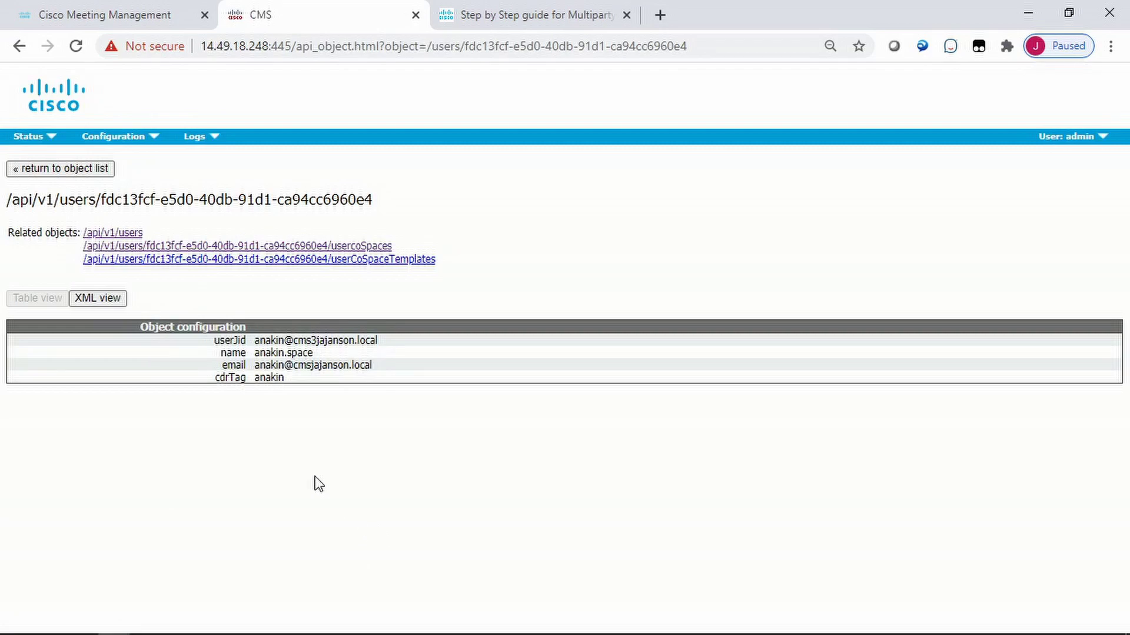
# Step: Return to the API explorer and expand the /api/v1/userProfiles objects
pyautogui.click(150, 141)
pyautogui.click(95, 268)
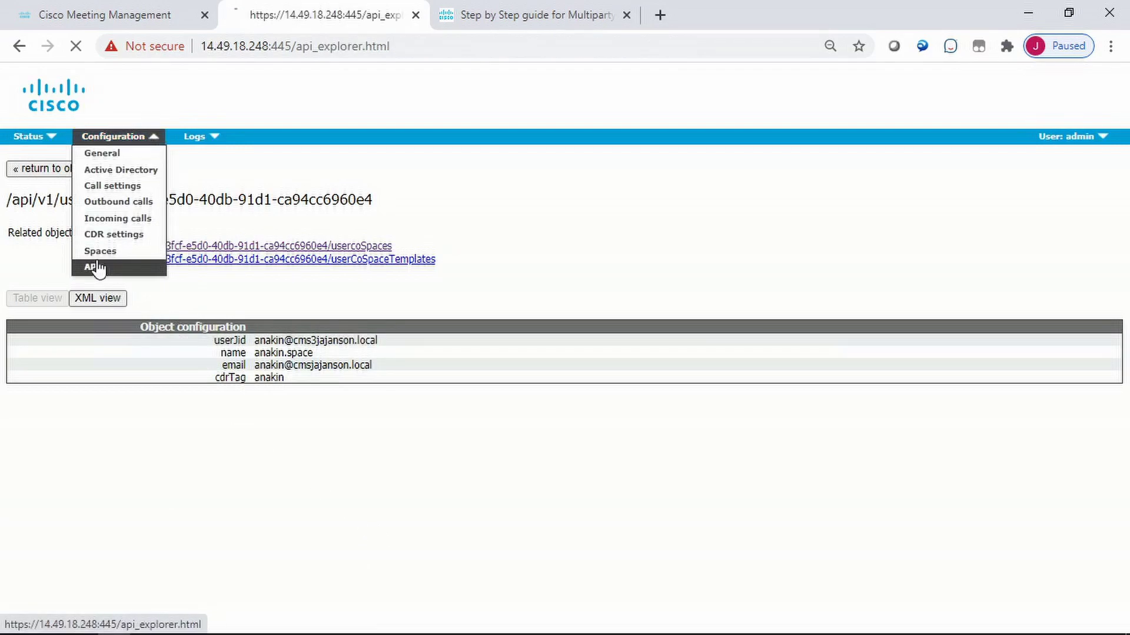
pyautogui.scroll(-10, 222, 444)
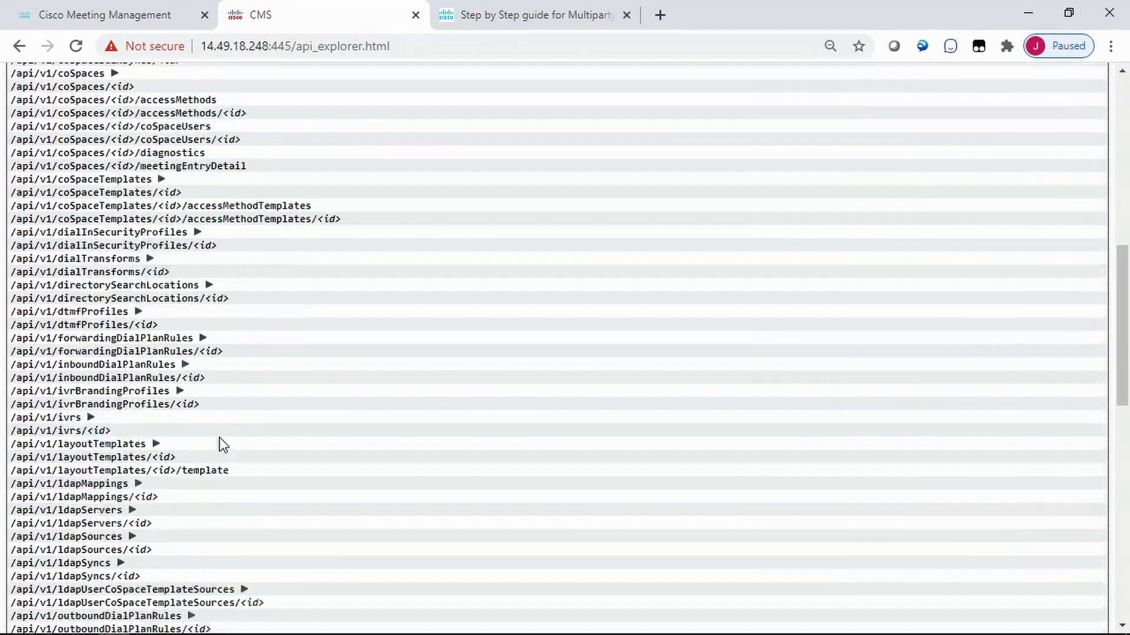
pyautogui.scroll(-12, 222, 445)
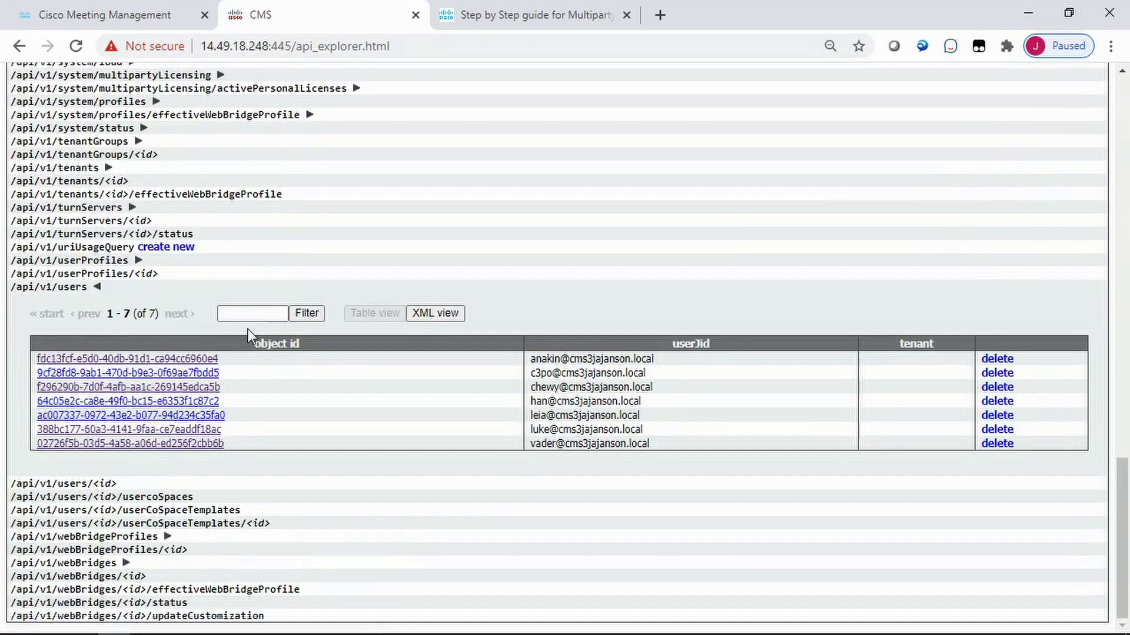
pyautogui.click(137, 262)
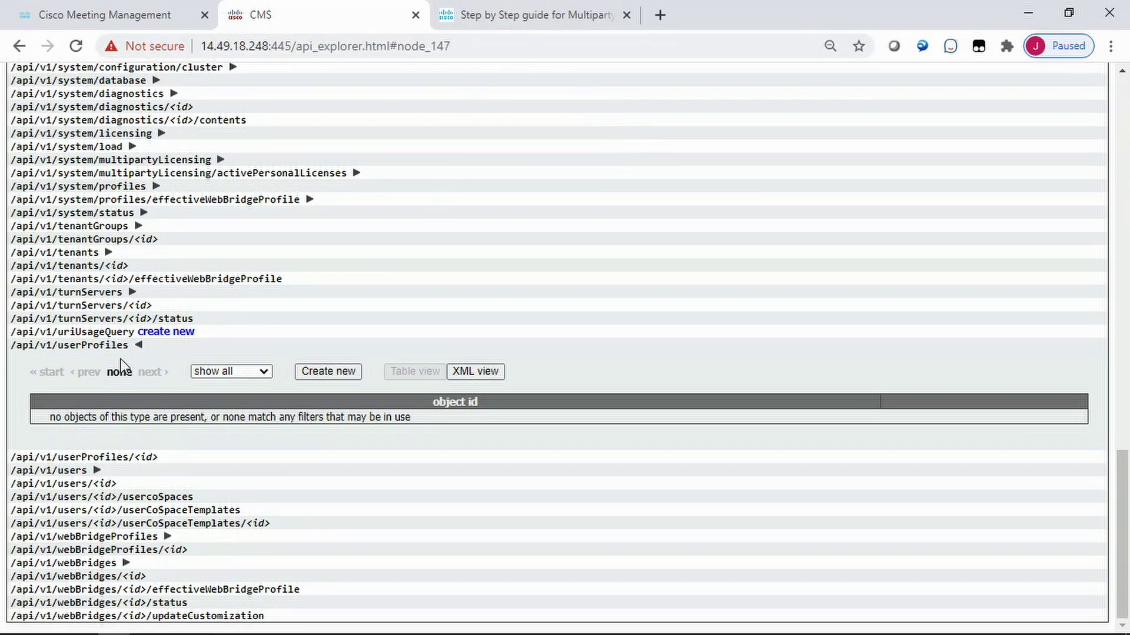
pyautogui.click(139, 346)
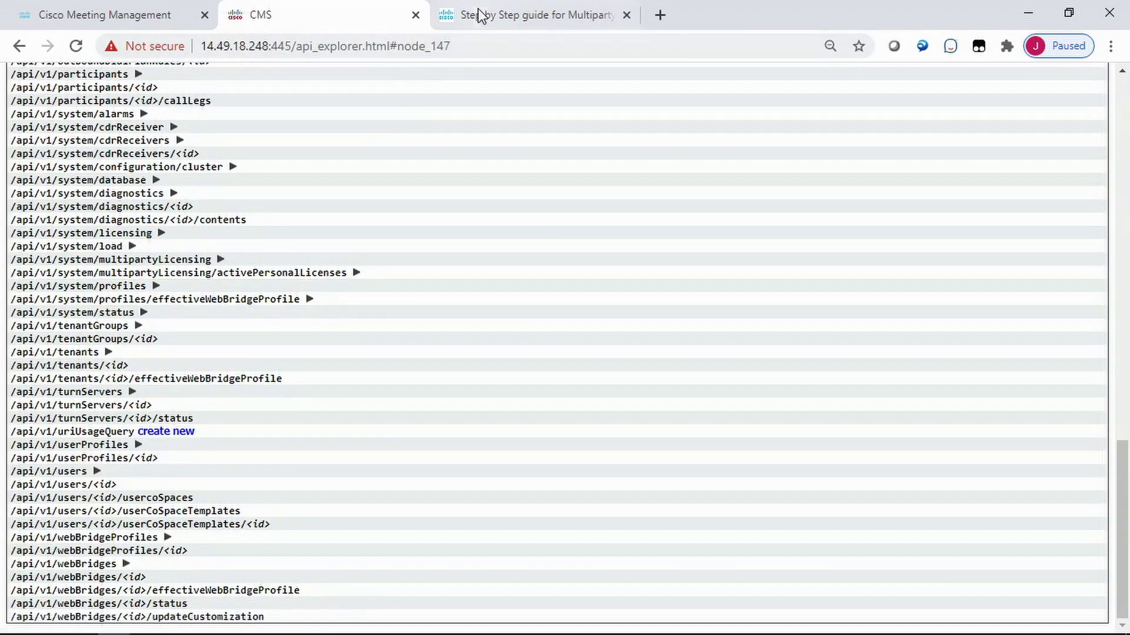
pyautogui.click(477, 15)
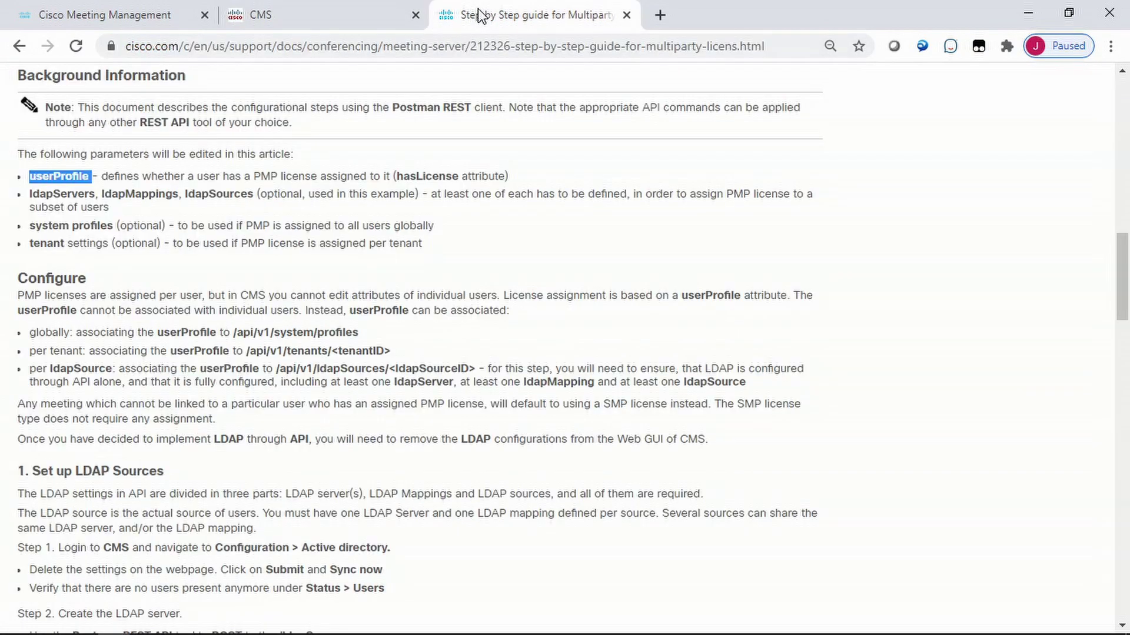
pyautogui.doubleClick(33, 193)
pyautogui.doubleClick(111, 194)
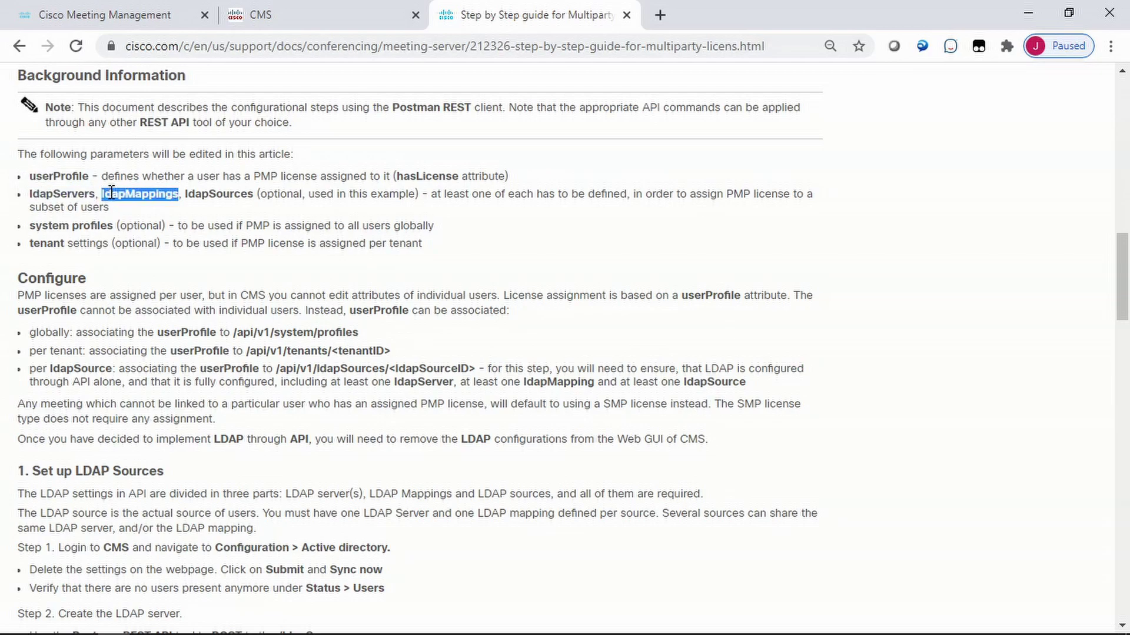
pyautogui.doubleClick(210, 194)
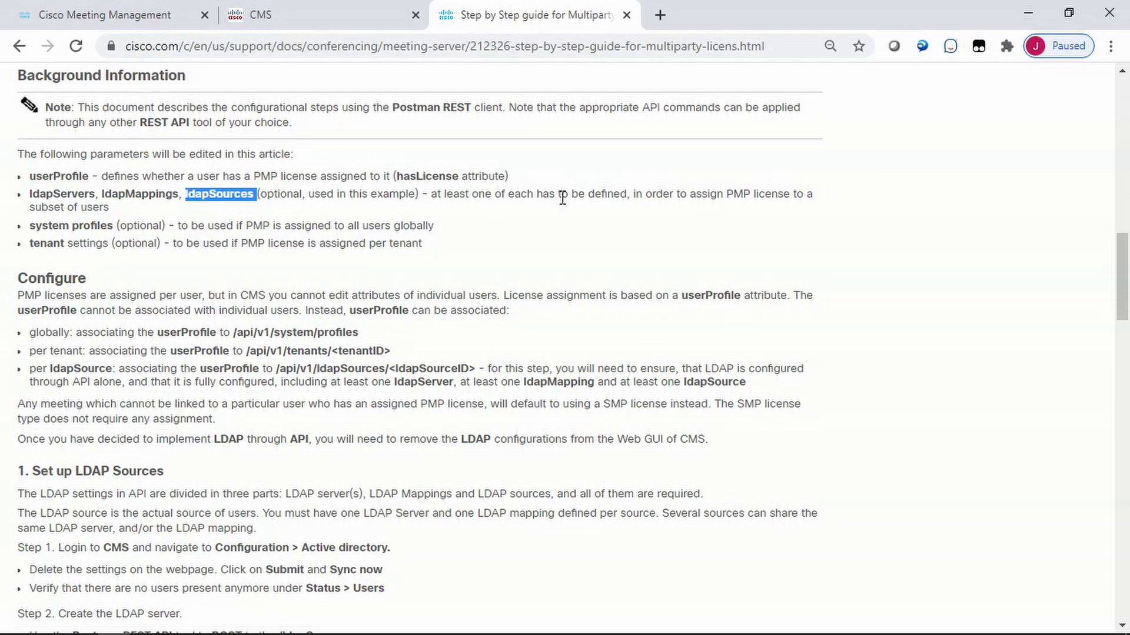
pyautogui.click(300, 18)
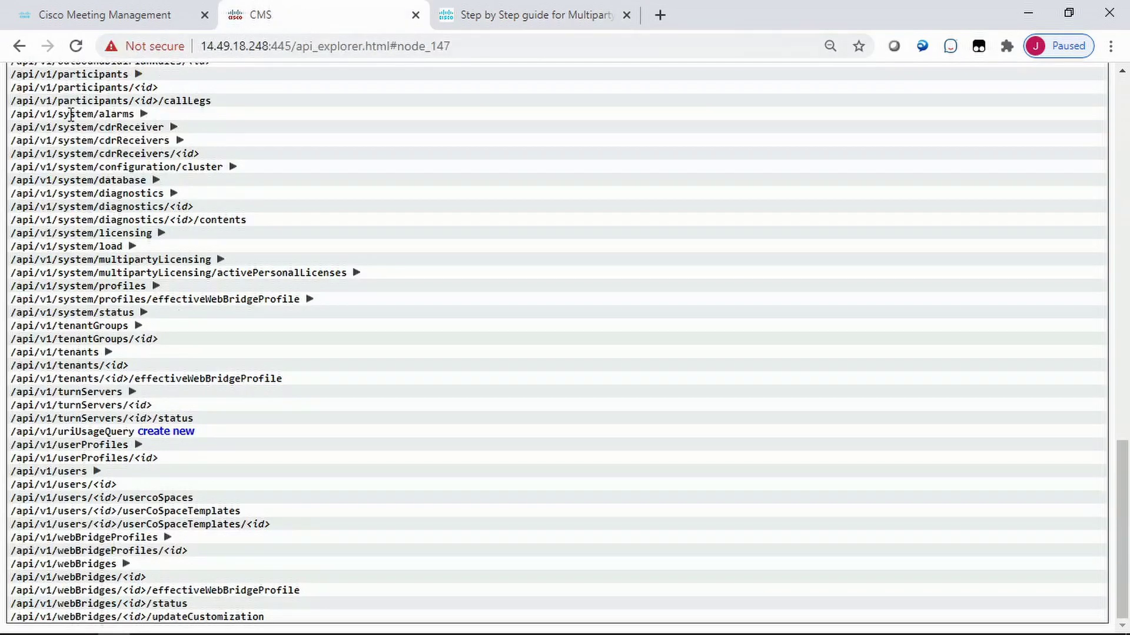
# Step: Go to Status > Users to see the seven synced users, each with Tenant None
pyautogui.scroll(7, 55, 186)
pyautogui.scroll(15, 55, 186)
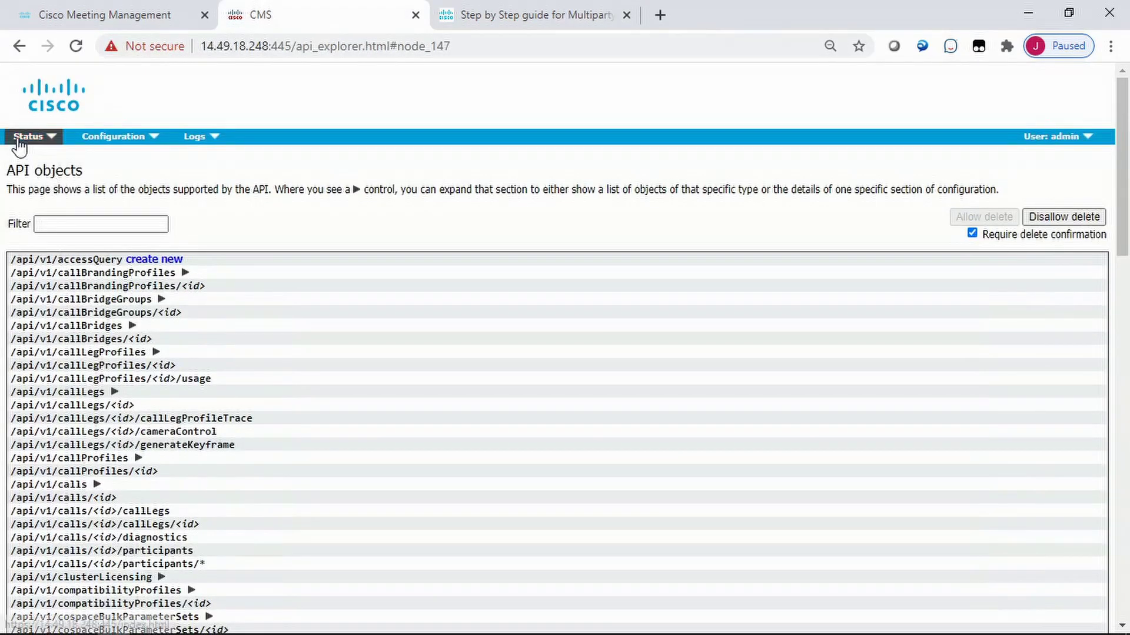
pyautogui.moveTo(19, 145)
pyautogui.click(18, 187)
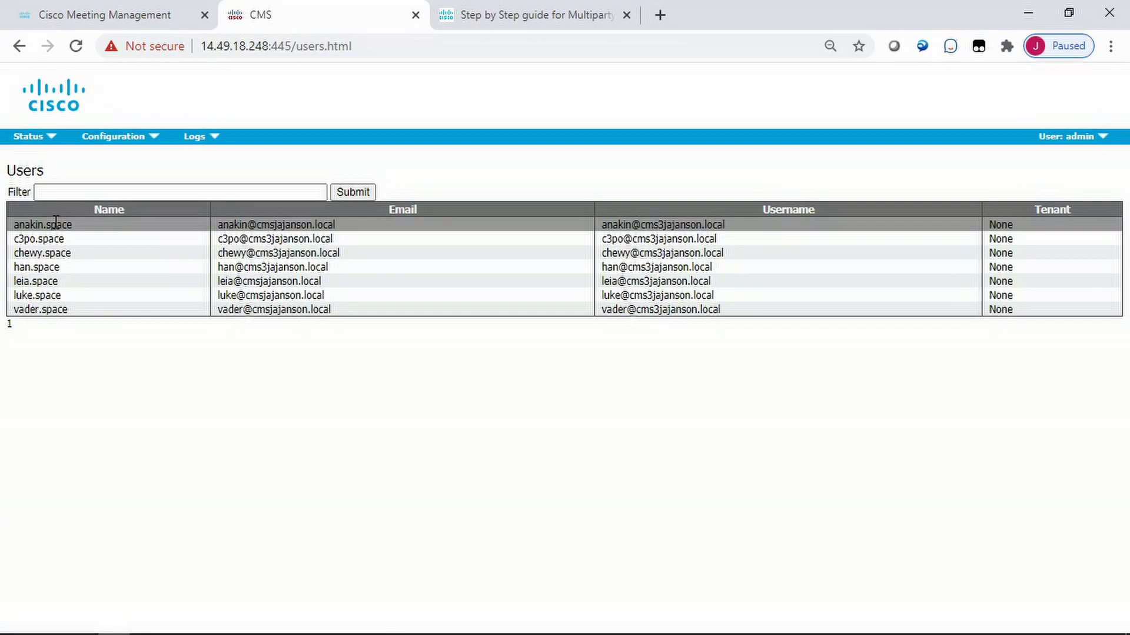
pyautogui.click(117, 139)
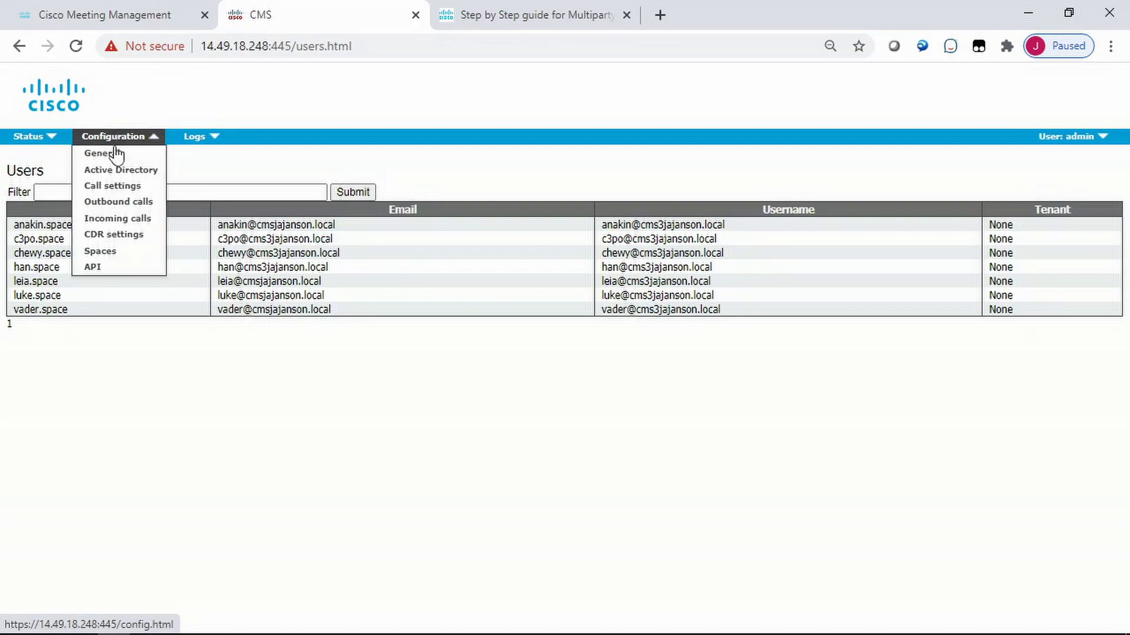
pyautogui.click(97, 267)
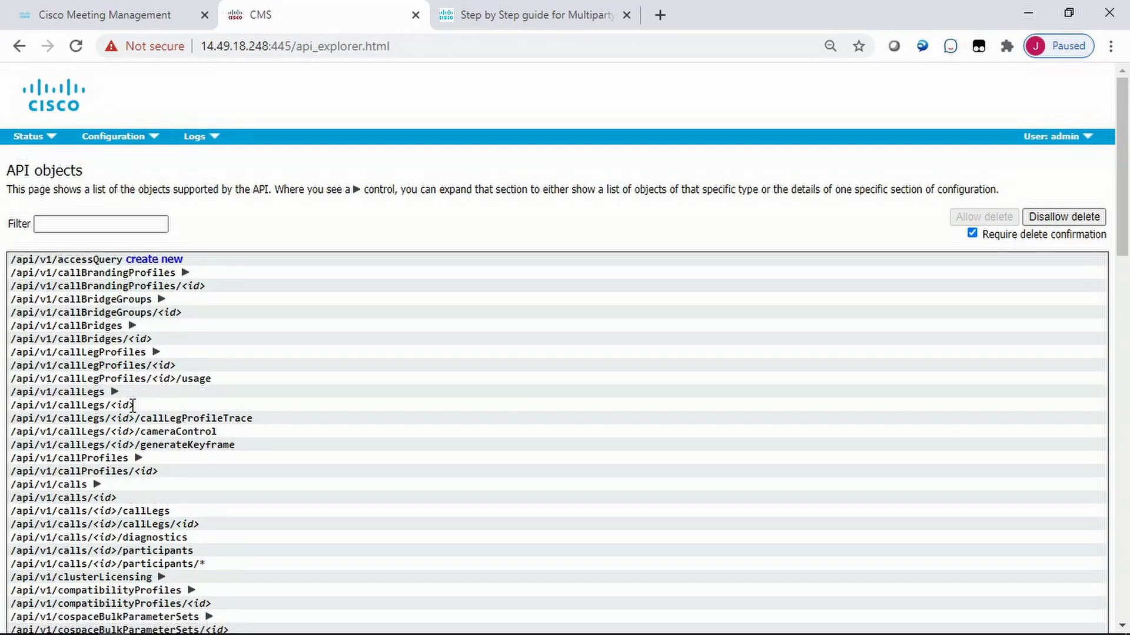
pyautogui.scroll(-6, 123, 394)
pyautogui.scroll(-5, 123, 394)
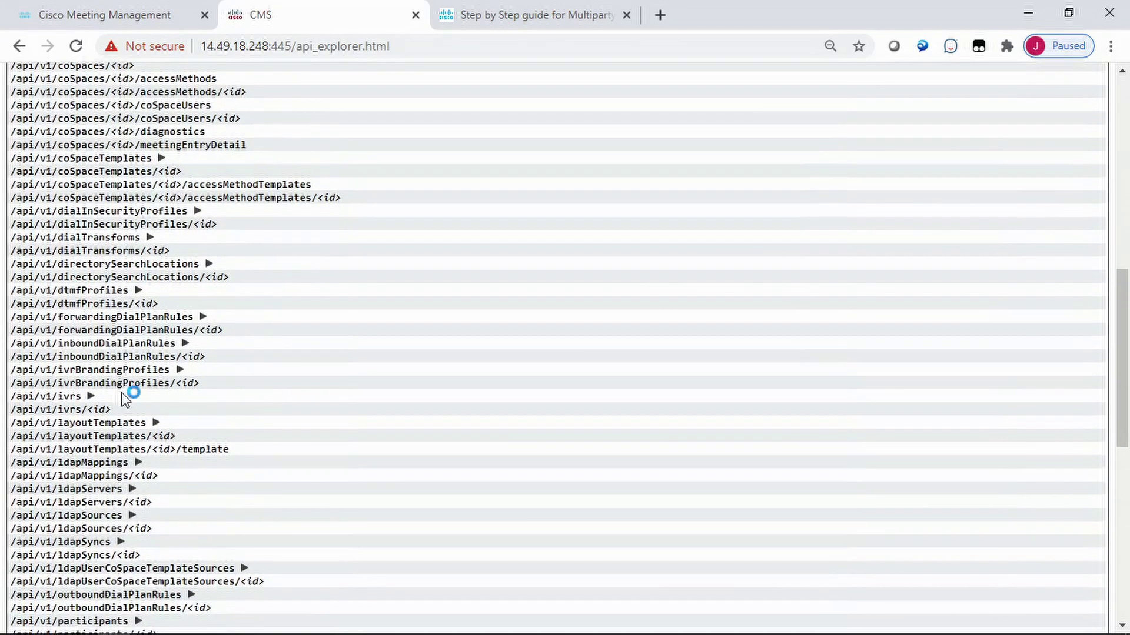
pyautogui.scroll(-3, 121, 393)
pyautogui.scroll(-2, 121, 393)
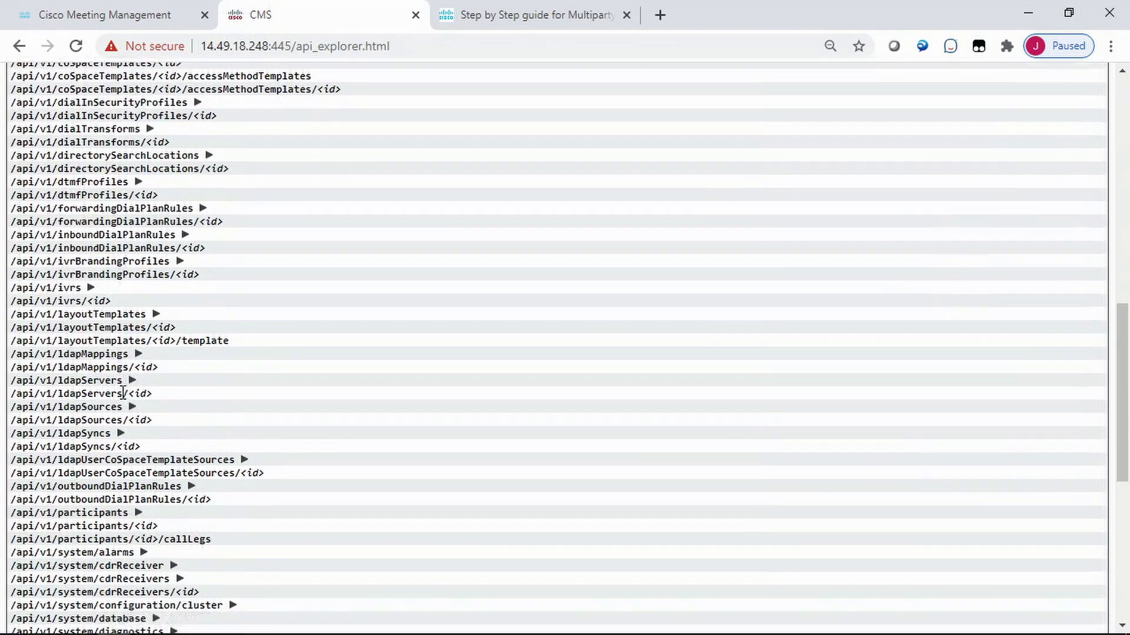
pyautogui.scroll(6, 121, 393)
pyautogui.scroll(-5, 121, 393)
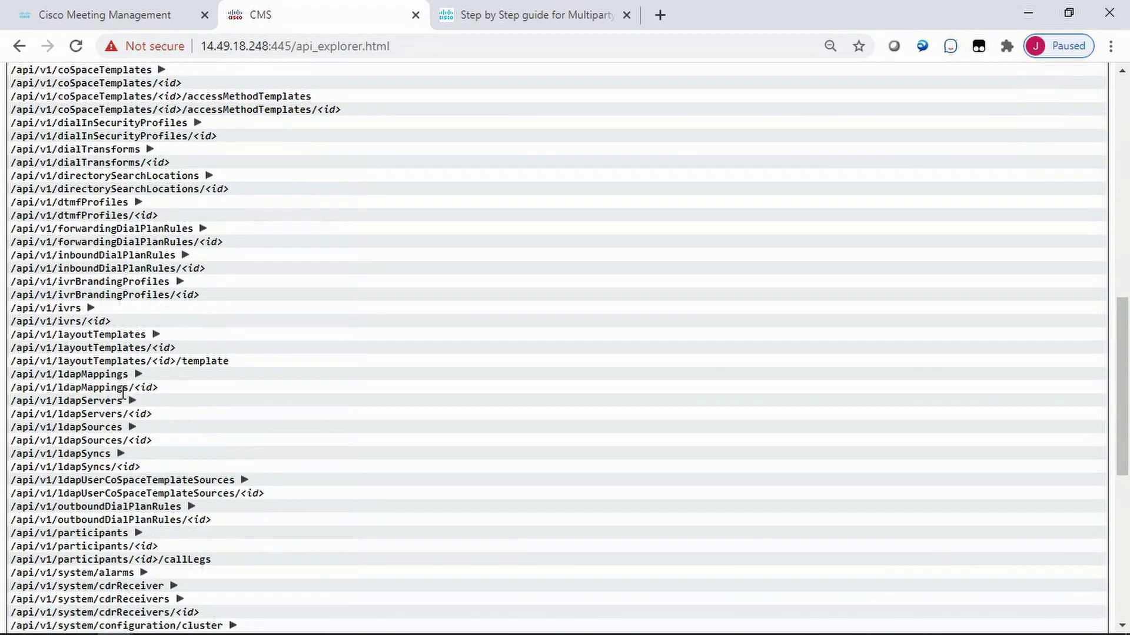
pyautogui.click(138, 375)
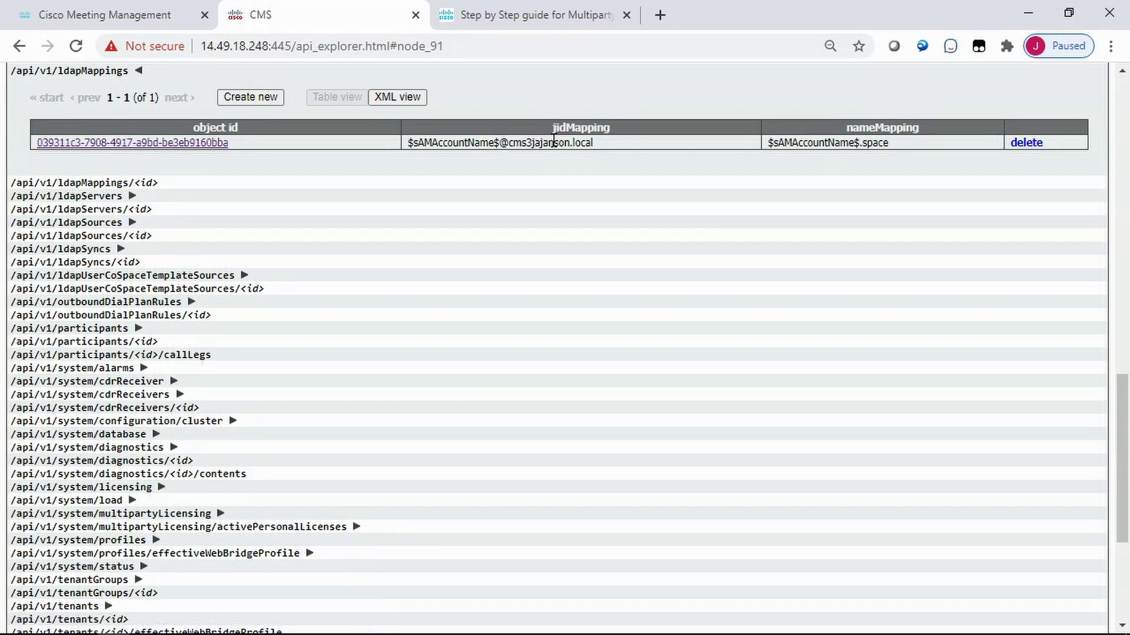
# Step: Start a new LDAP mapping: sAMAccountName JID rule, nameMapping $sAMAccountName$.space, cdrTagMapping $sAMAccountName$
pyautogui.click(254, 110)
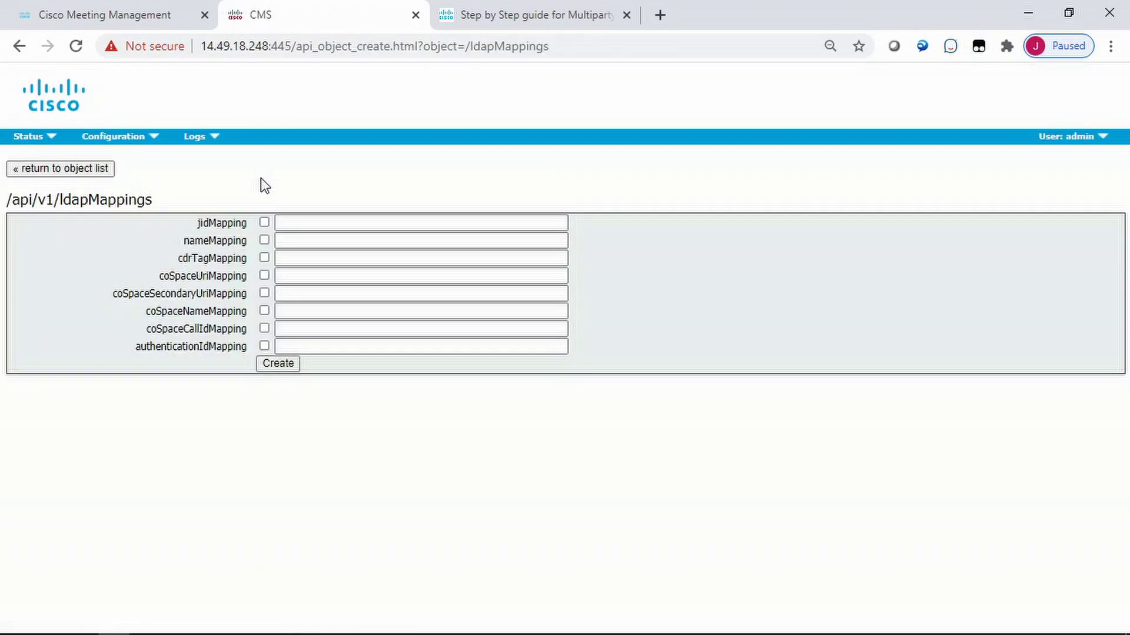
pyautogui.click(303, 223)
pyautogui.click(306, 252)
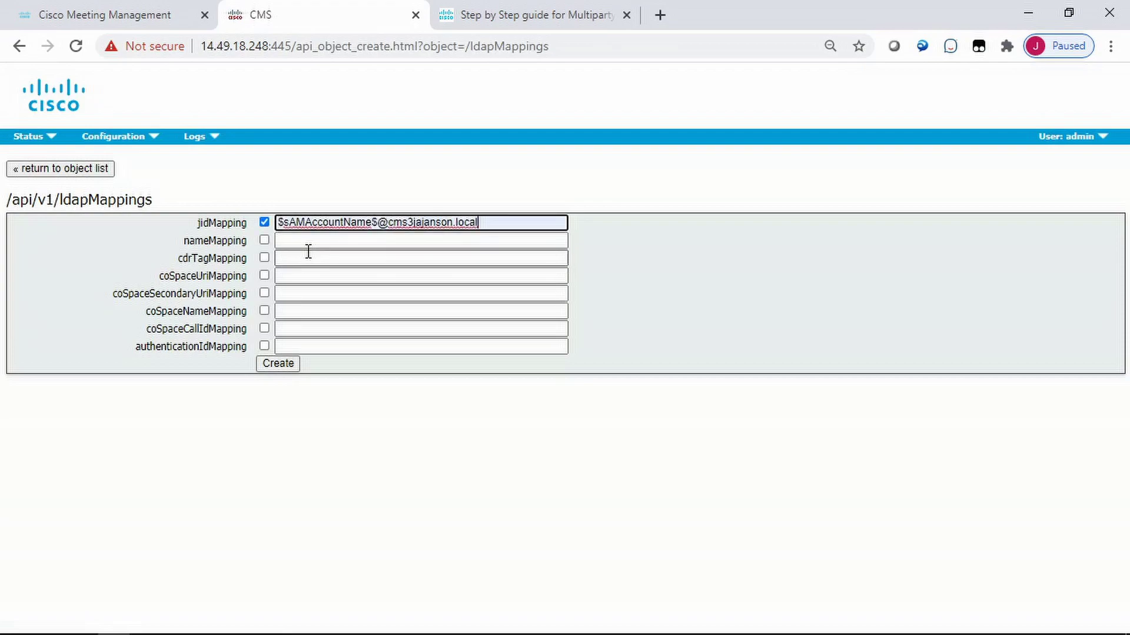
pyautogui.click(307, 243)
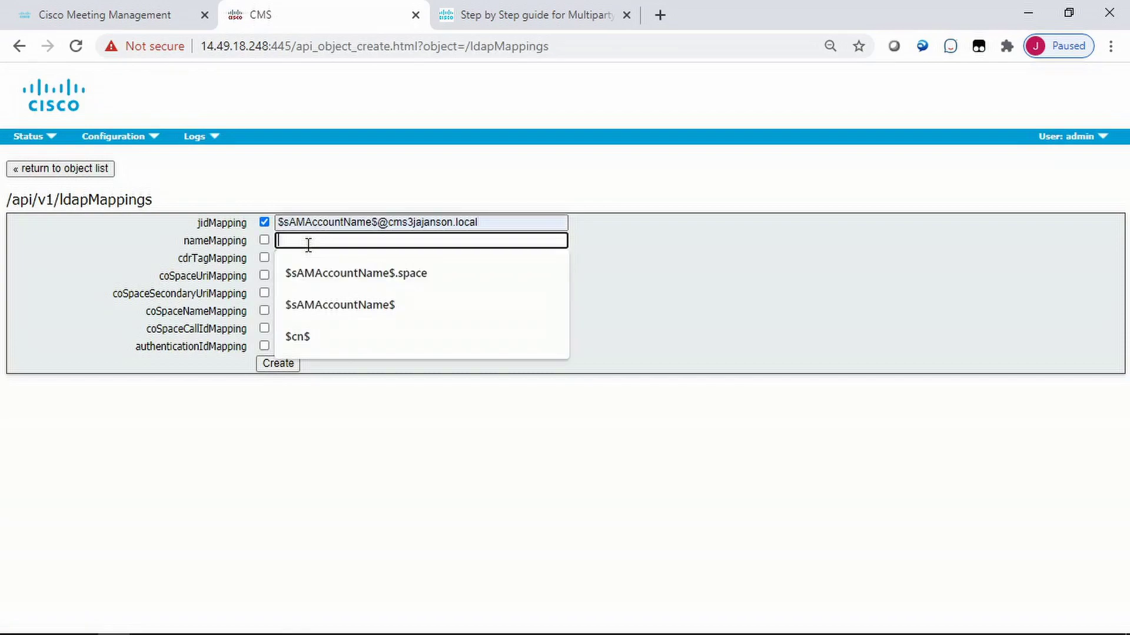
pyautogui.click(311, 283)
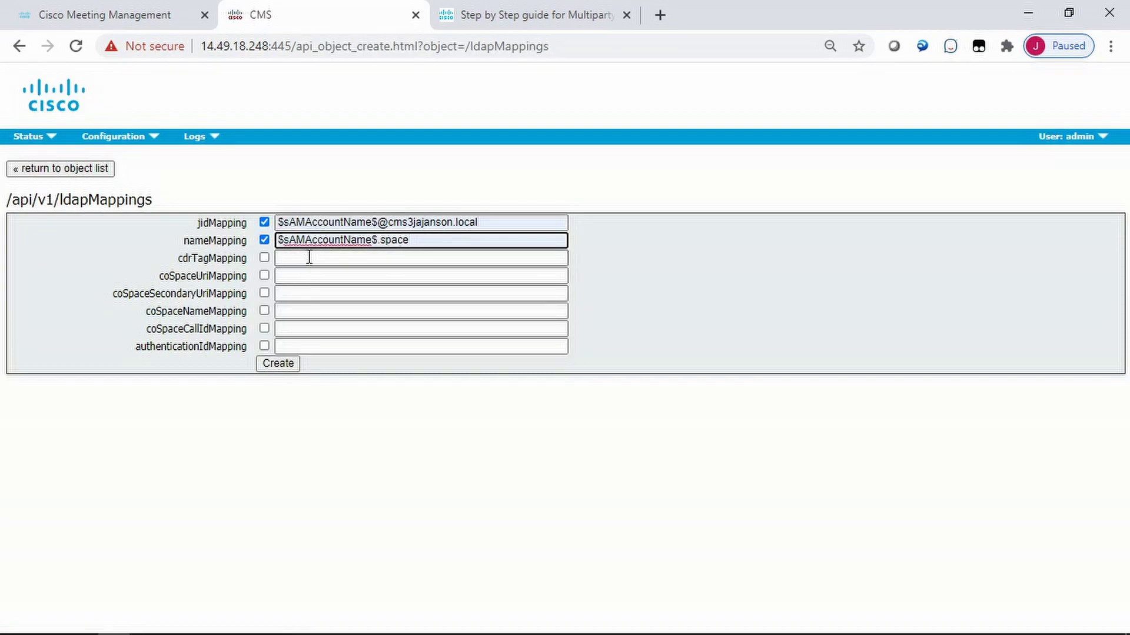
pyautogui.click(307, 258)
pyautogui.click(303, 284)
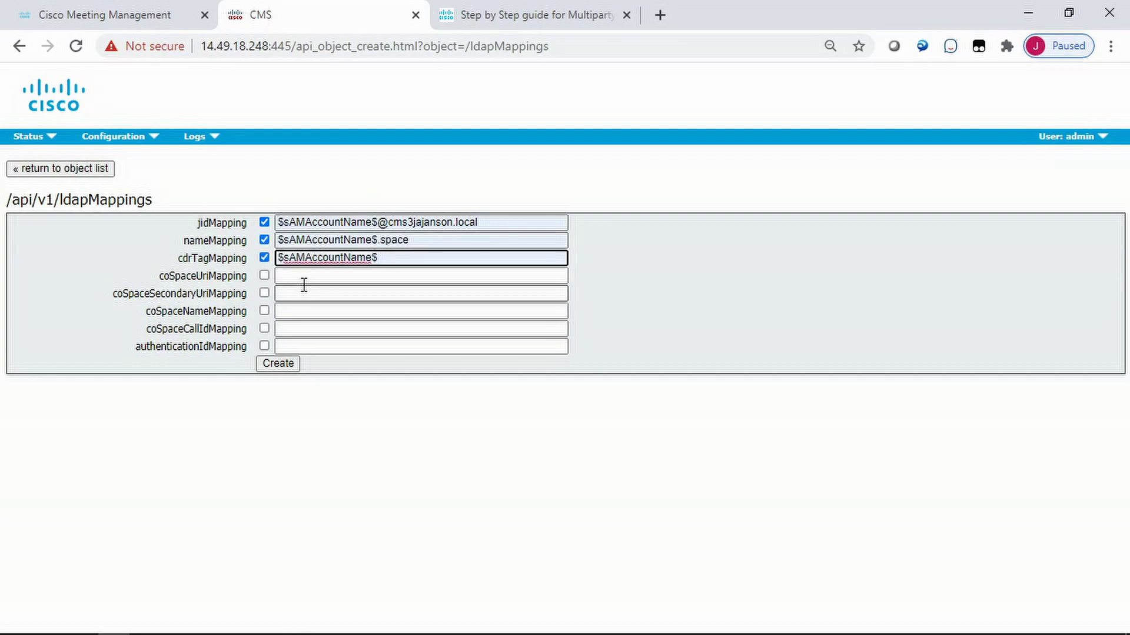
# Step: Add coSpaceUri $sAMAccountName$.space, secondary URI $telephoneNumber|'/^1919574(....)/88\1/'$, coSpaceName $sAMAccountName$; create it
pyautogui.click(305, 276)
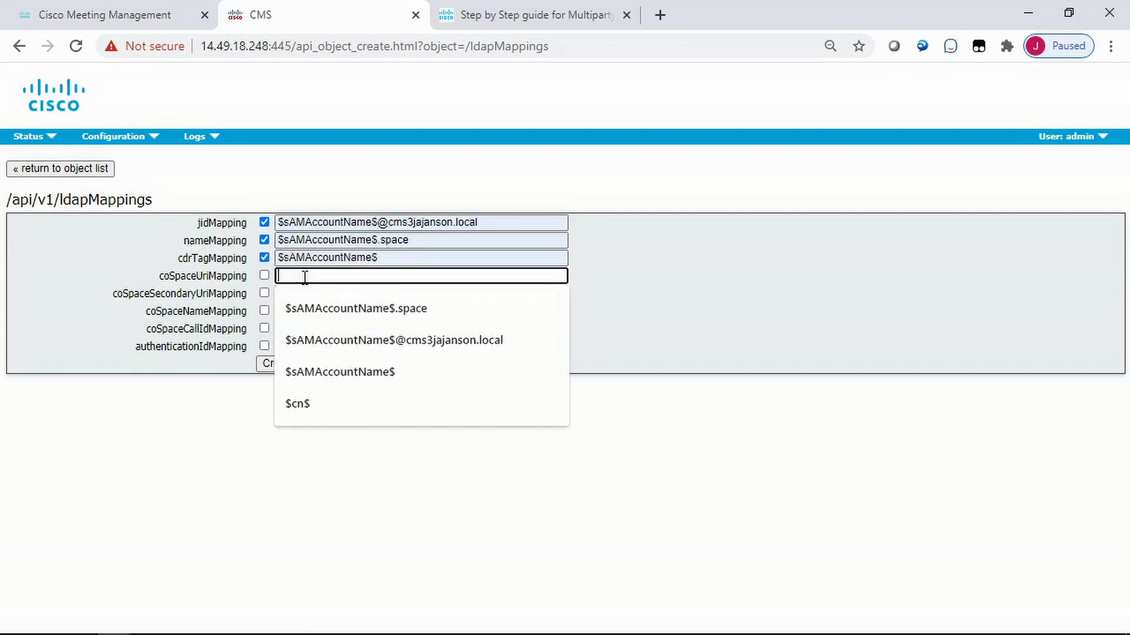
pyautogui.click(302, 308)
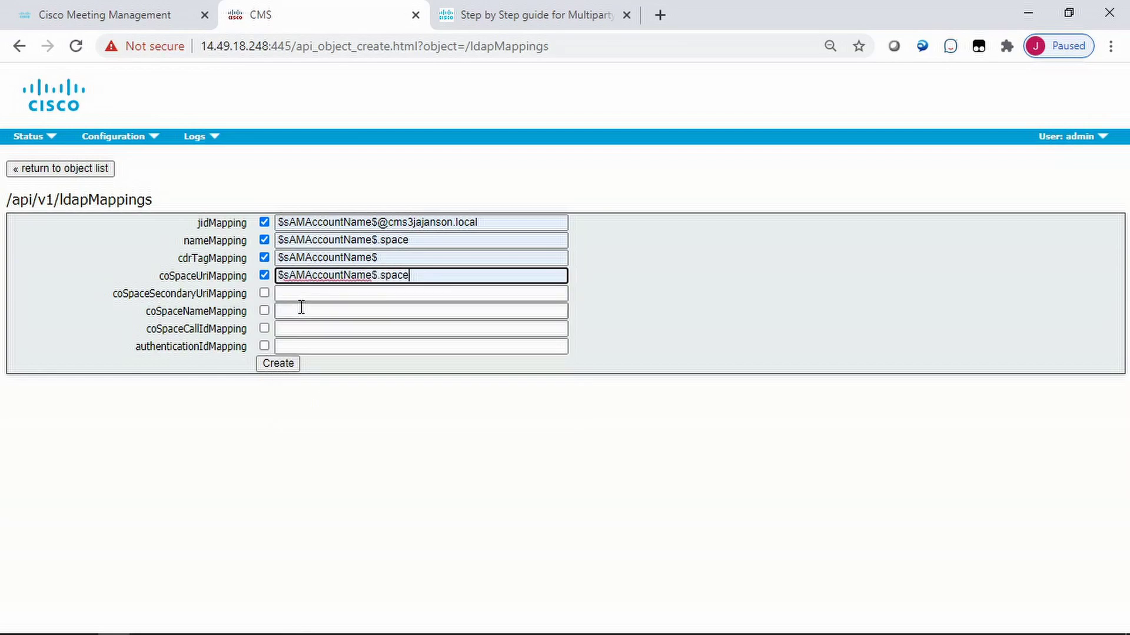
pyautogui.click(288, 293)
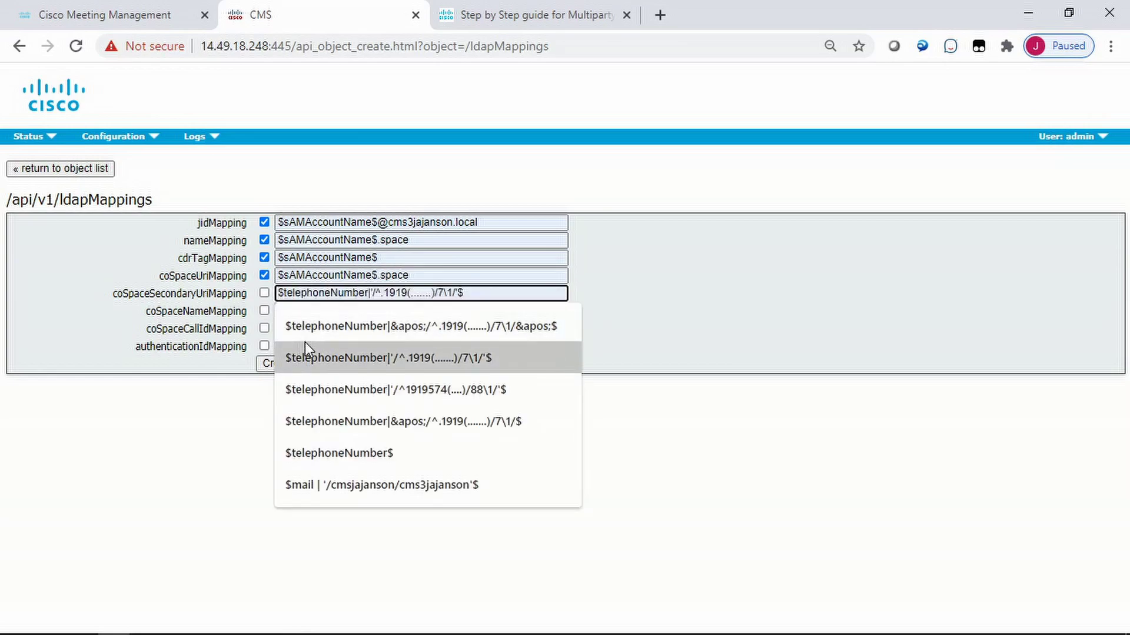
pyautogui.click(317, 388)
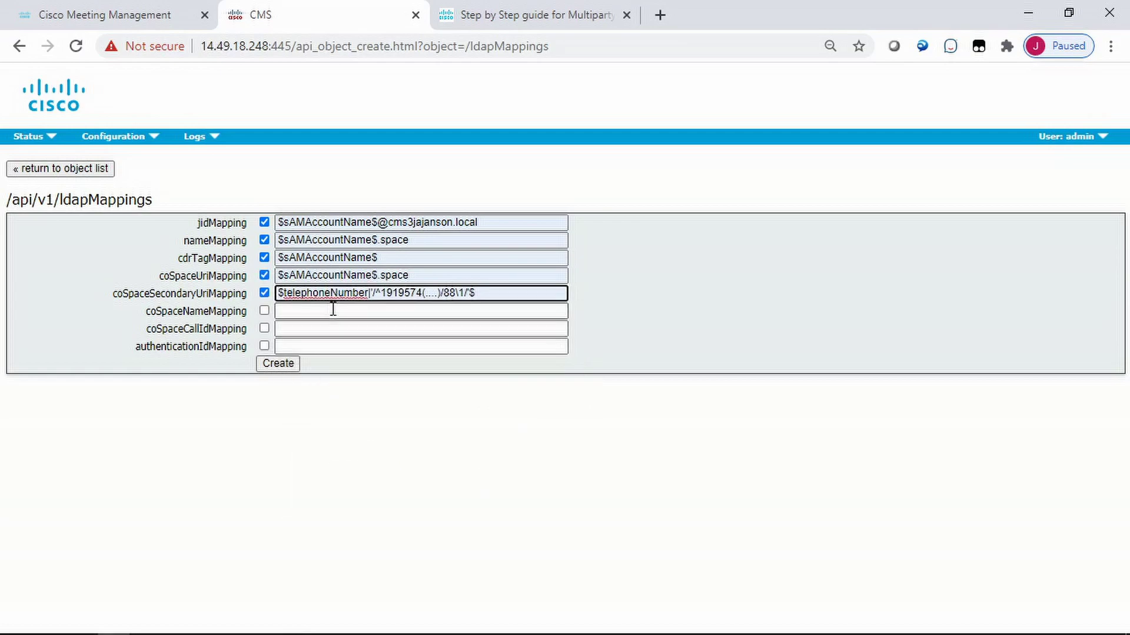
pyautogui.click(443, 292)
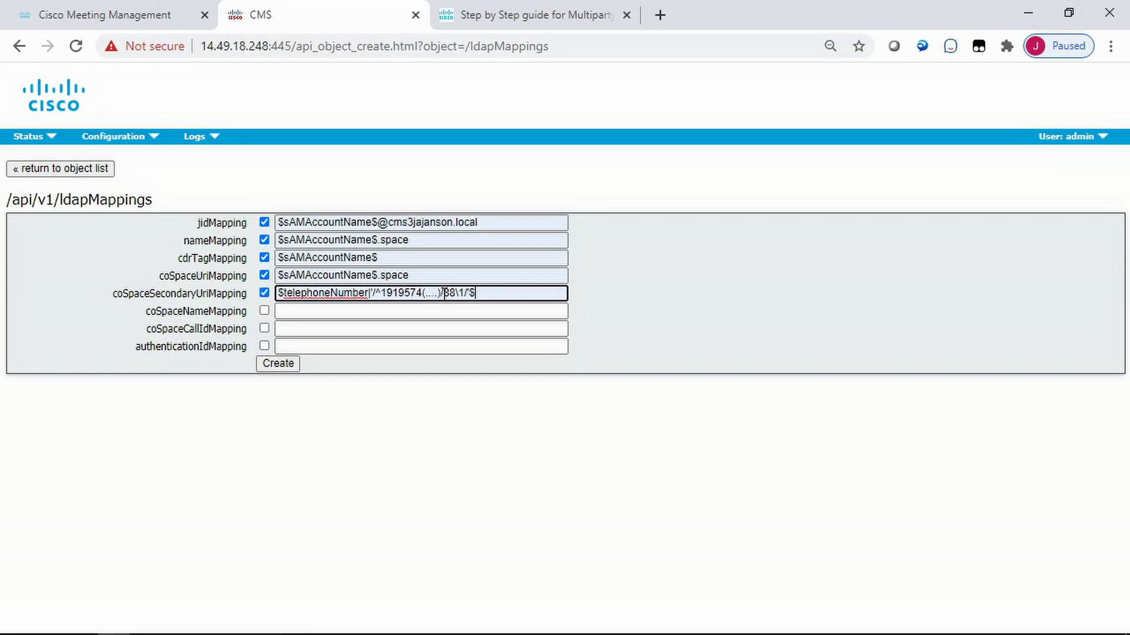
pyautogui.click(453, 310)
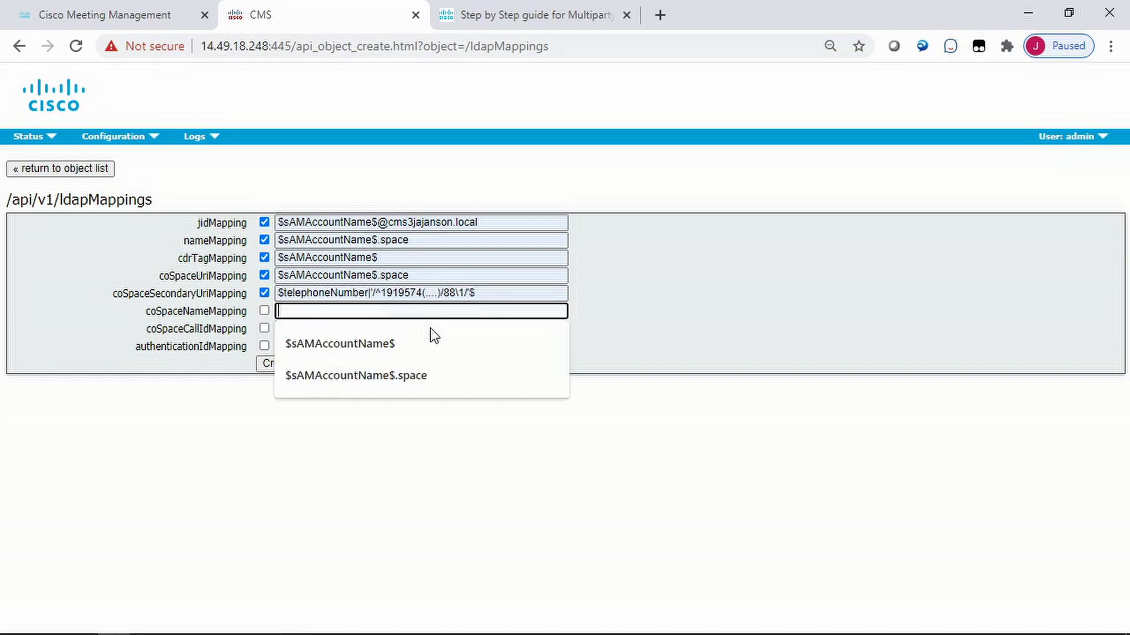
pyautogui.click(416, 340)
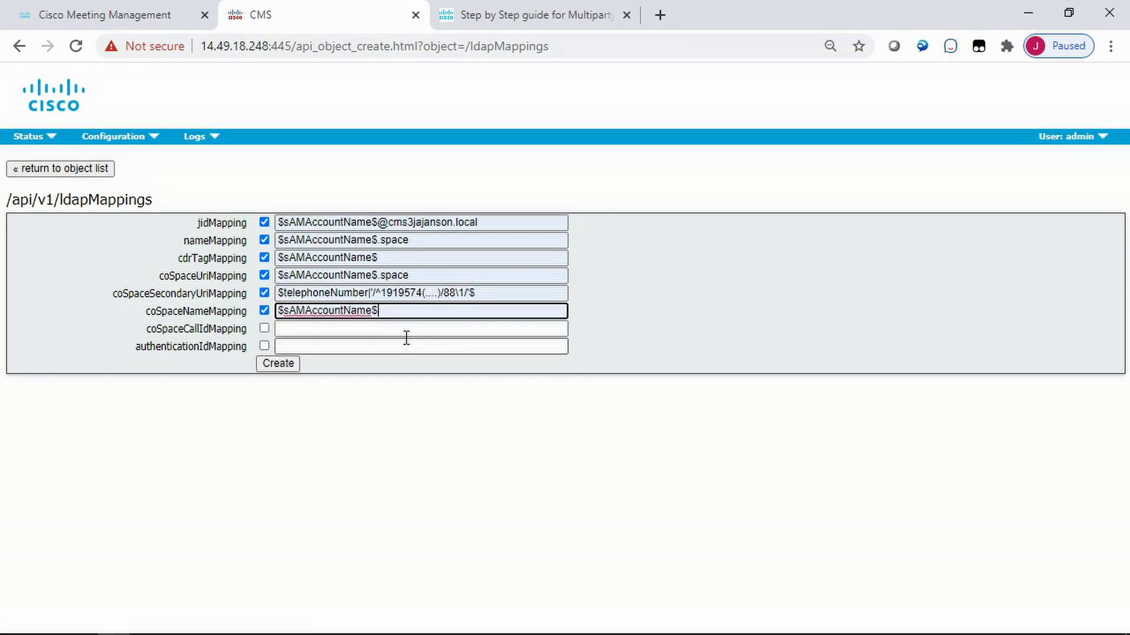
pyautogui.click(279, 364)
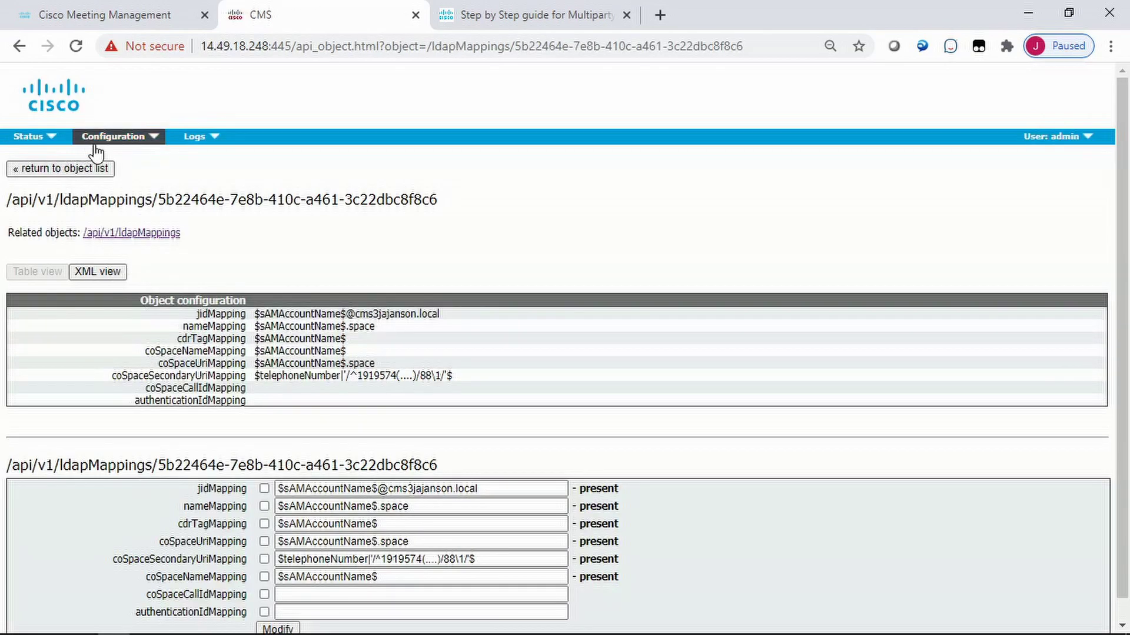
# Step: Begin a new LDAP source using the Domain jajanson.local server and the second LDAP mapping
pyautogui.click(108, 141)
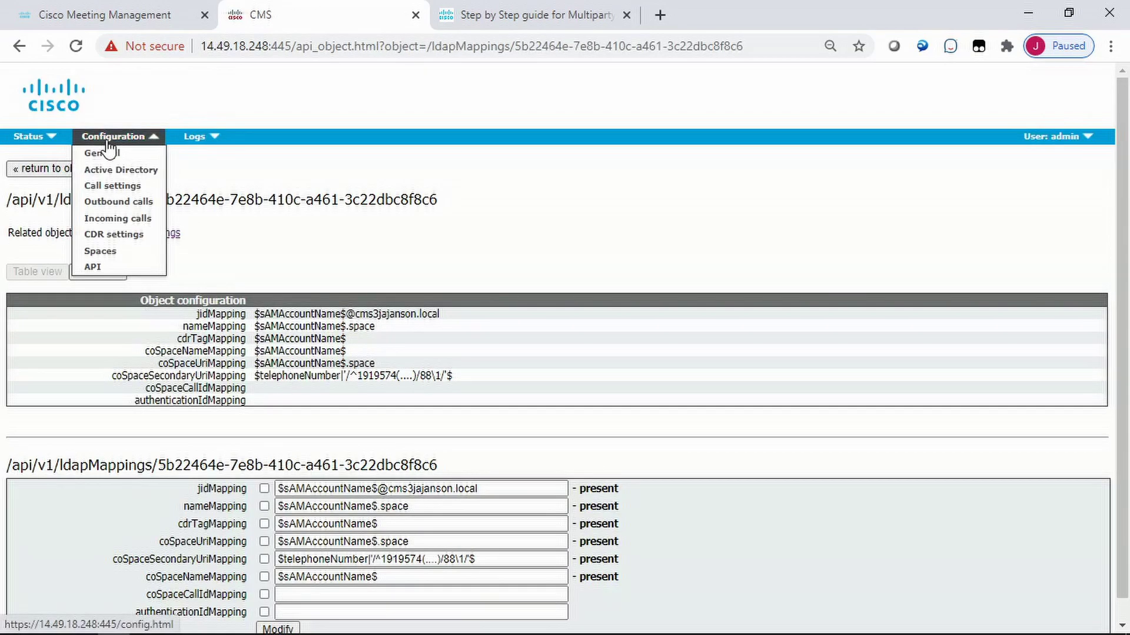
pyautogui.click(94, 267)
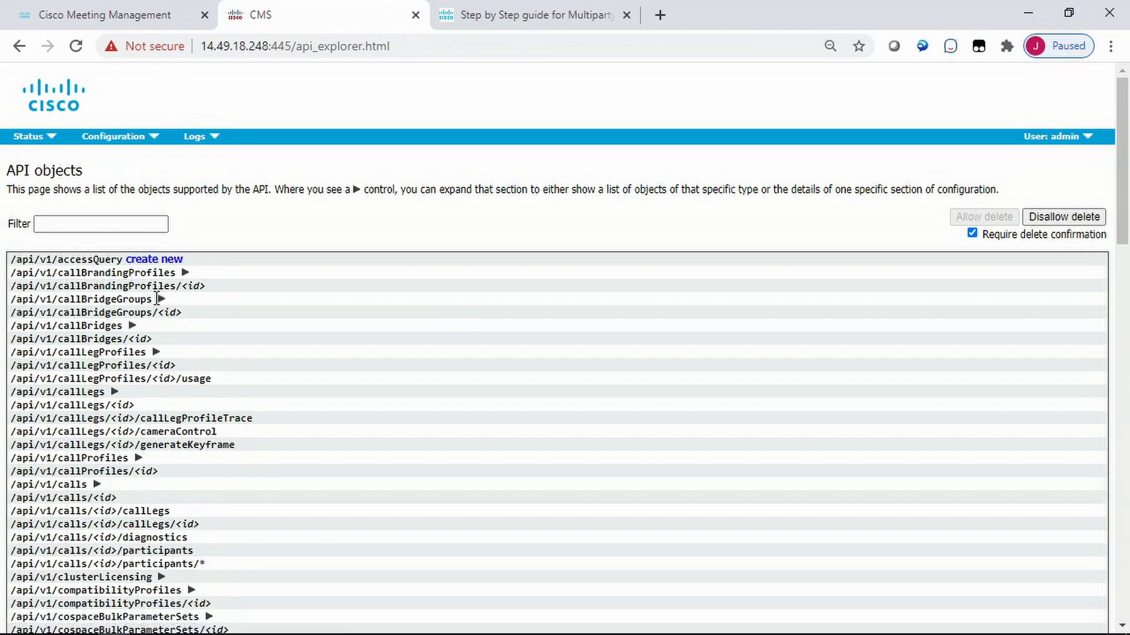
pyautogui.scroll(-15, 157, 299)
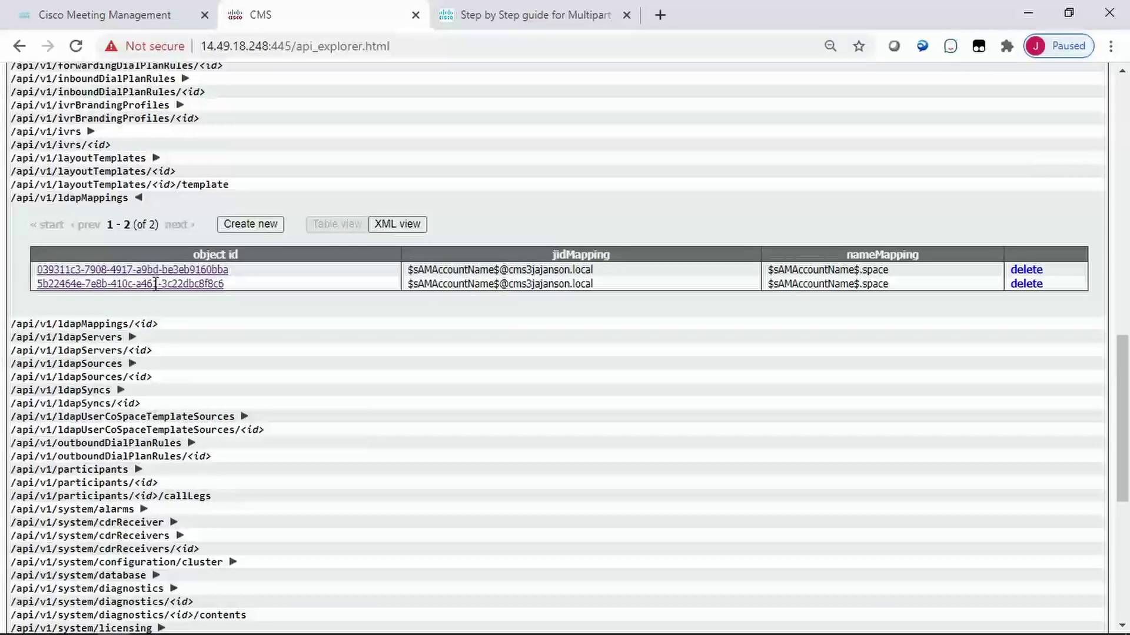
pyautogui.click(131, 363)
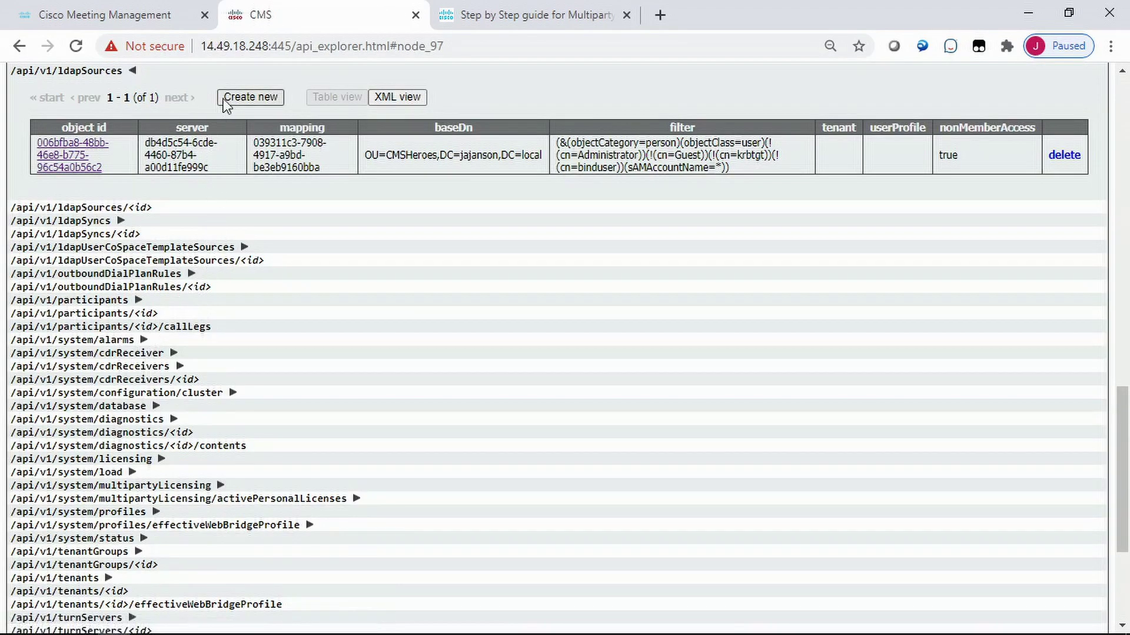
pyautogui.click(239, 100)
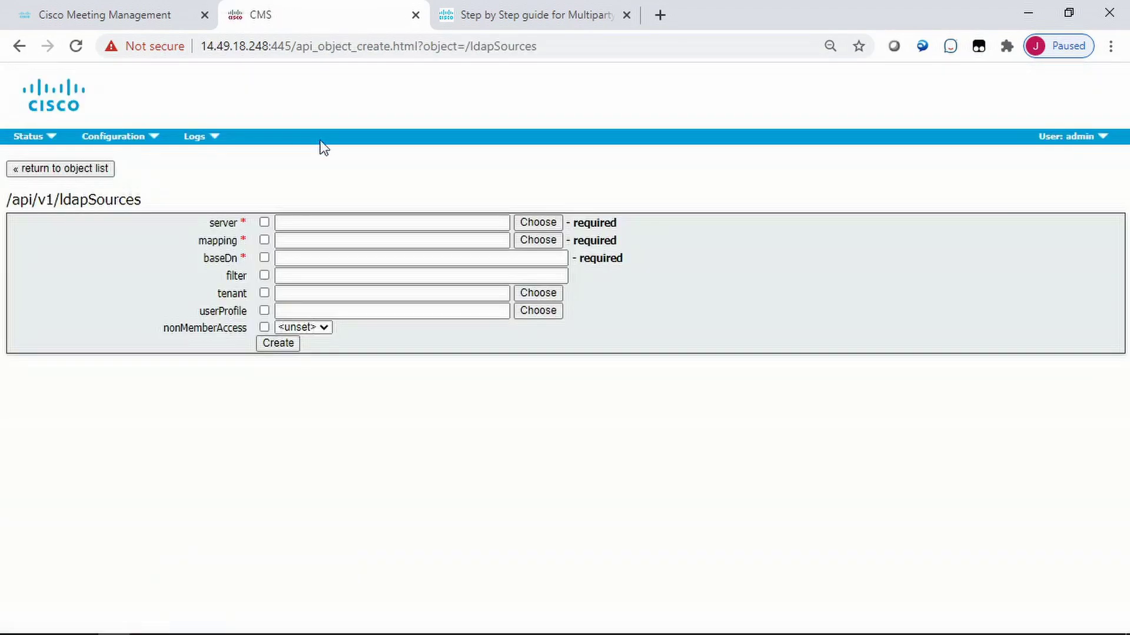
pyautogui.click(539, 221)
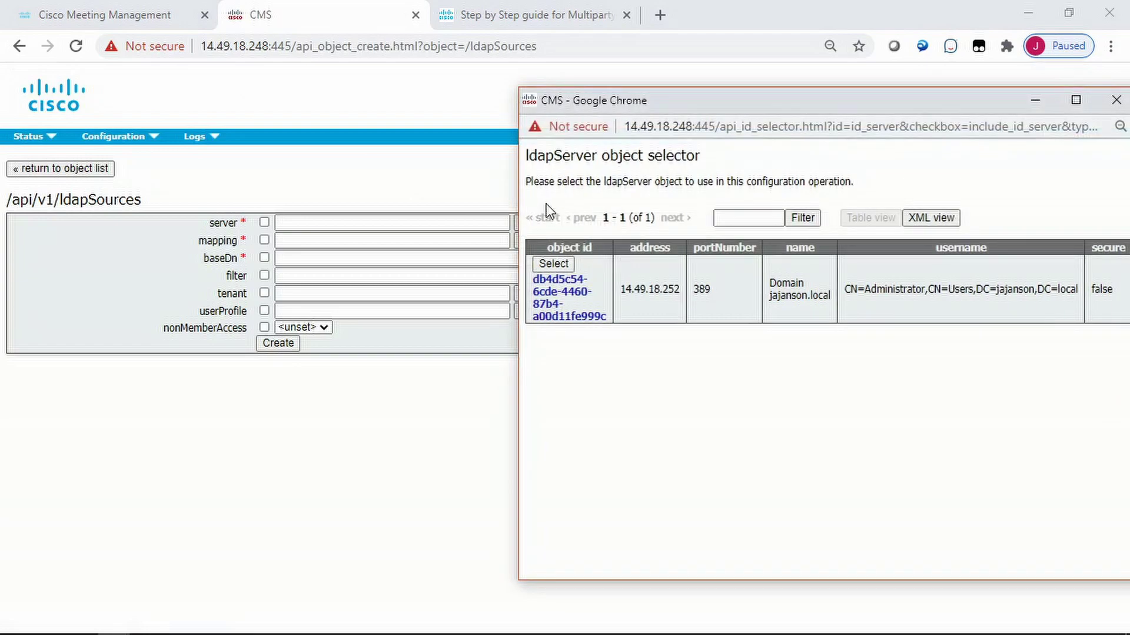
pyautogui.click(557, 266)
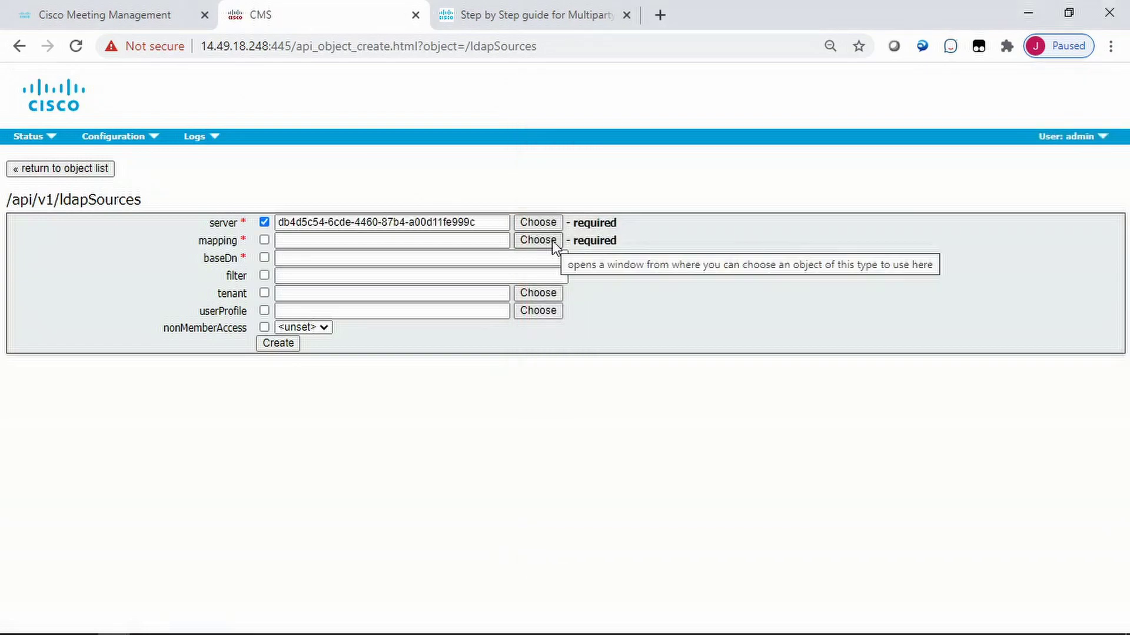
pyautogui.click(552, 241)
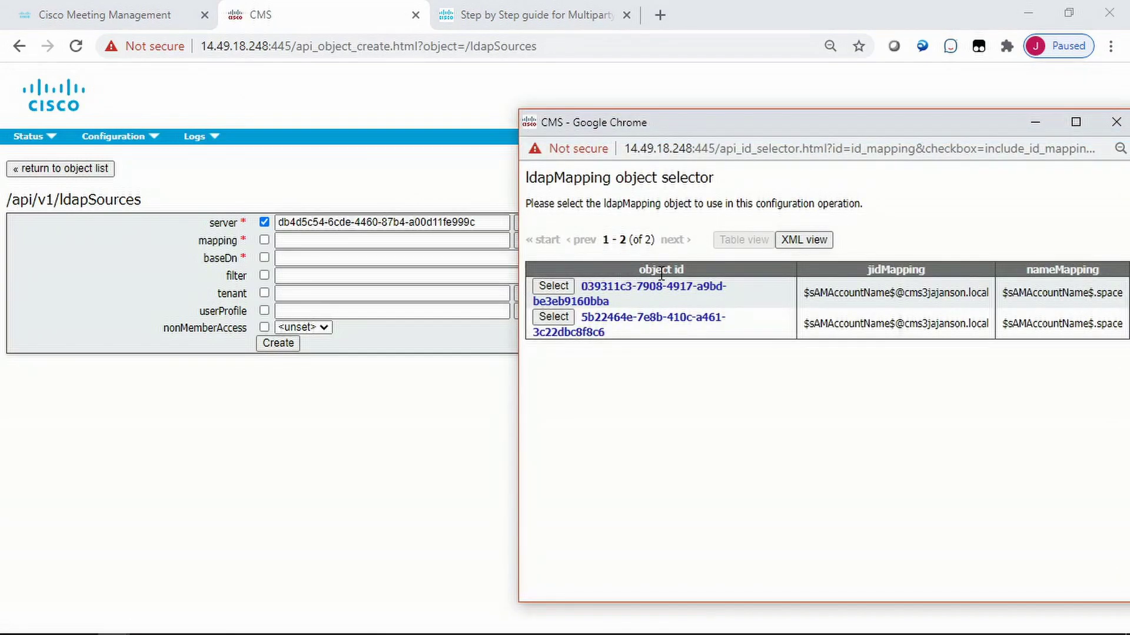
pyautogui.moveTo(698, 126); pyautogui.dragTo(555, 103)
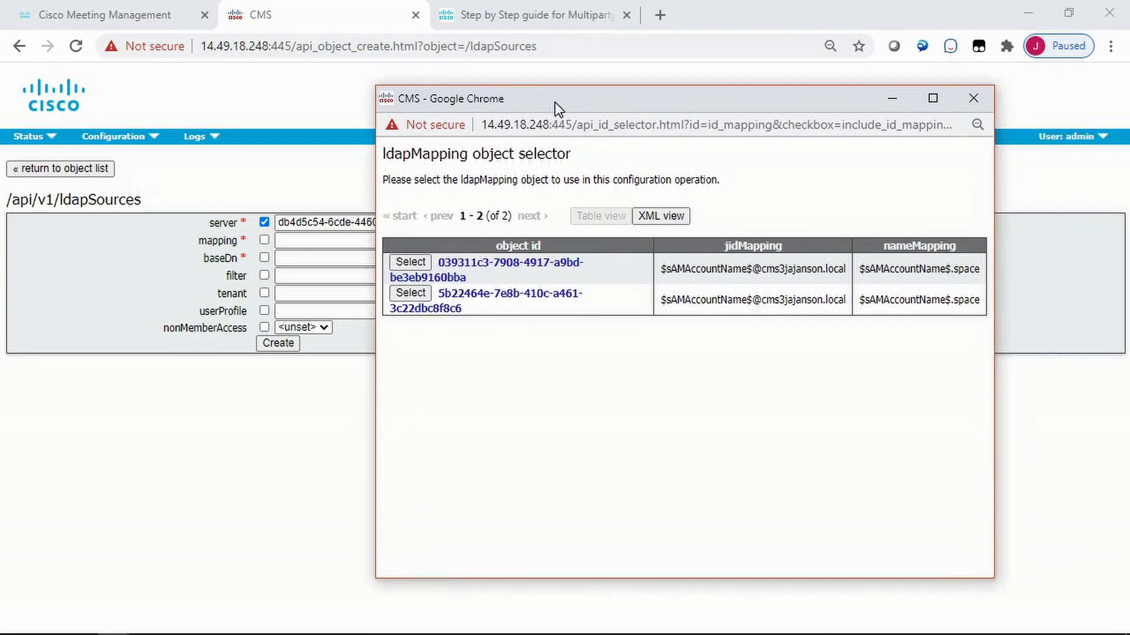
pyautogui.click(410, 294)
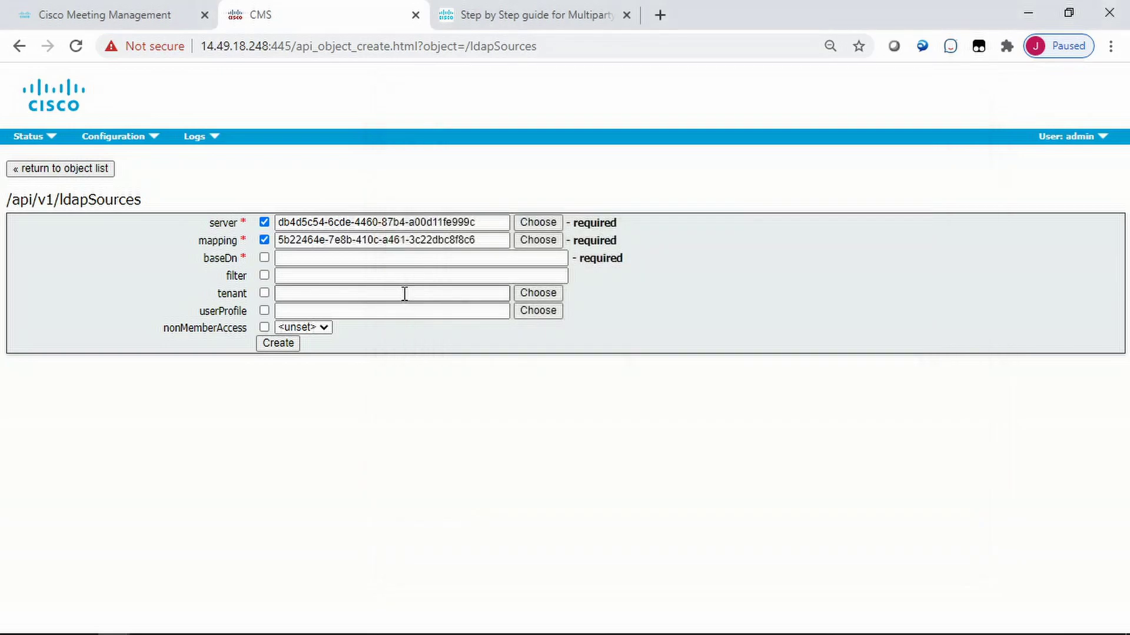
# Step: Set baseDn OU=Heroes,DC=jajanson,DC=local, the saved user filter and nonMemberAccess true, then create
pyautogui.click(359, 258)
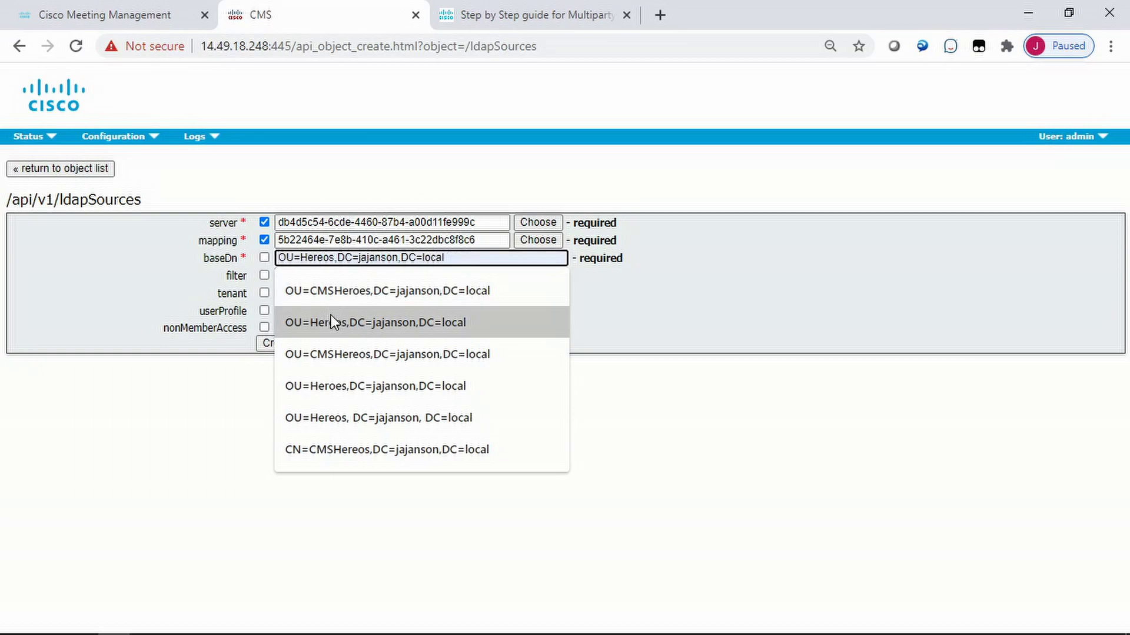
pyautogui.click(333, 386)
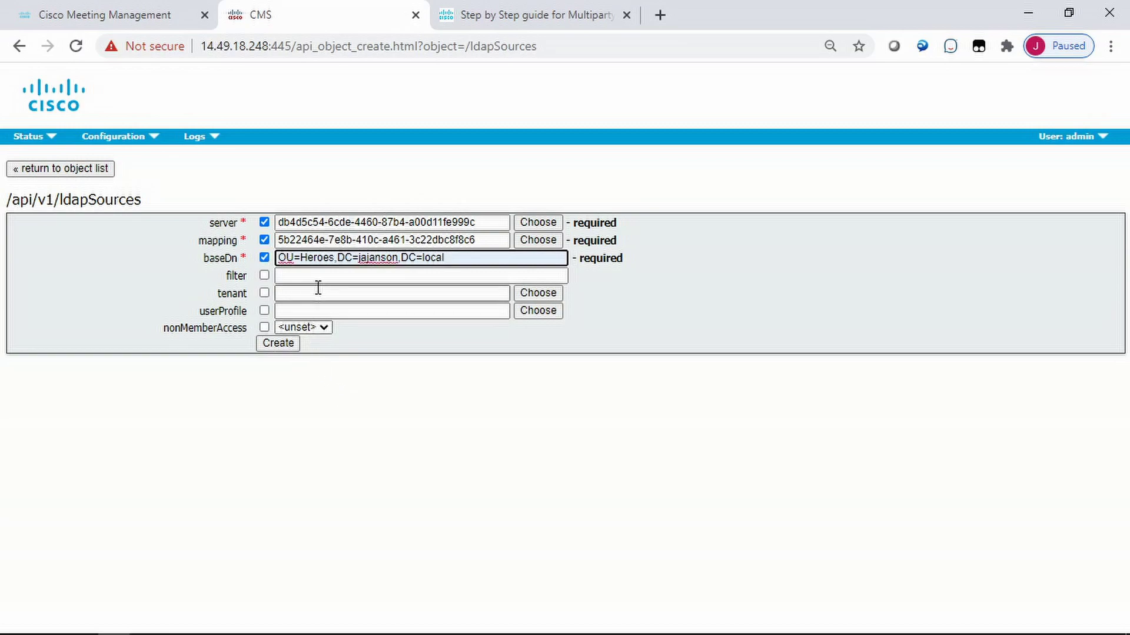
pyautogui.click(317, 277)
pyautogui.click(318, 312)
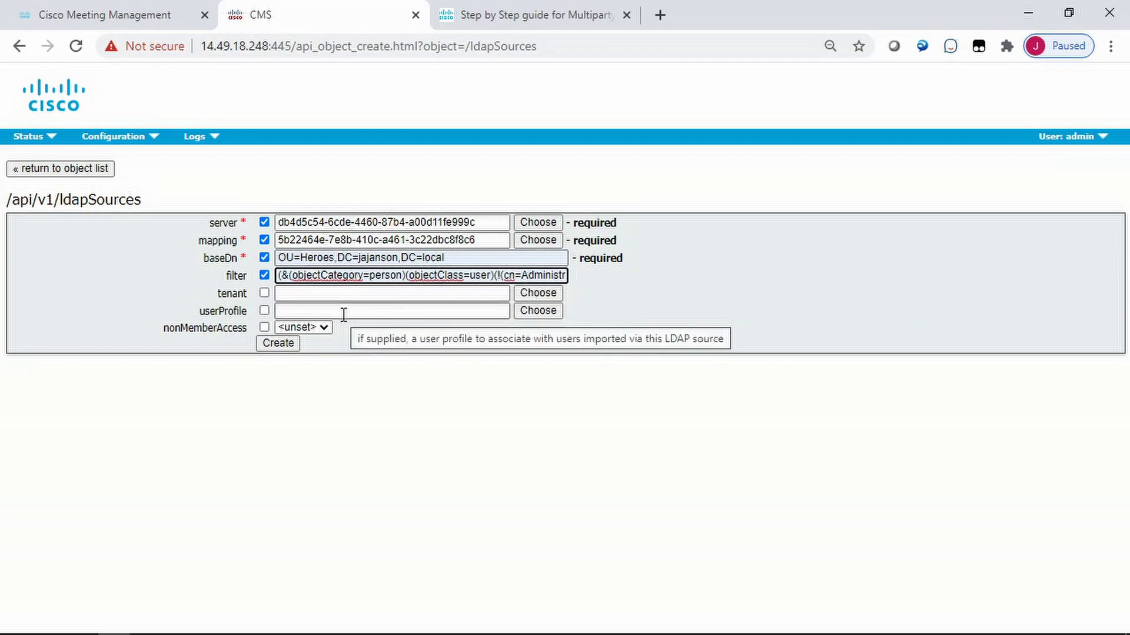
pyautogui.click(305, 331)
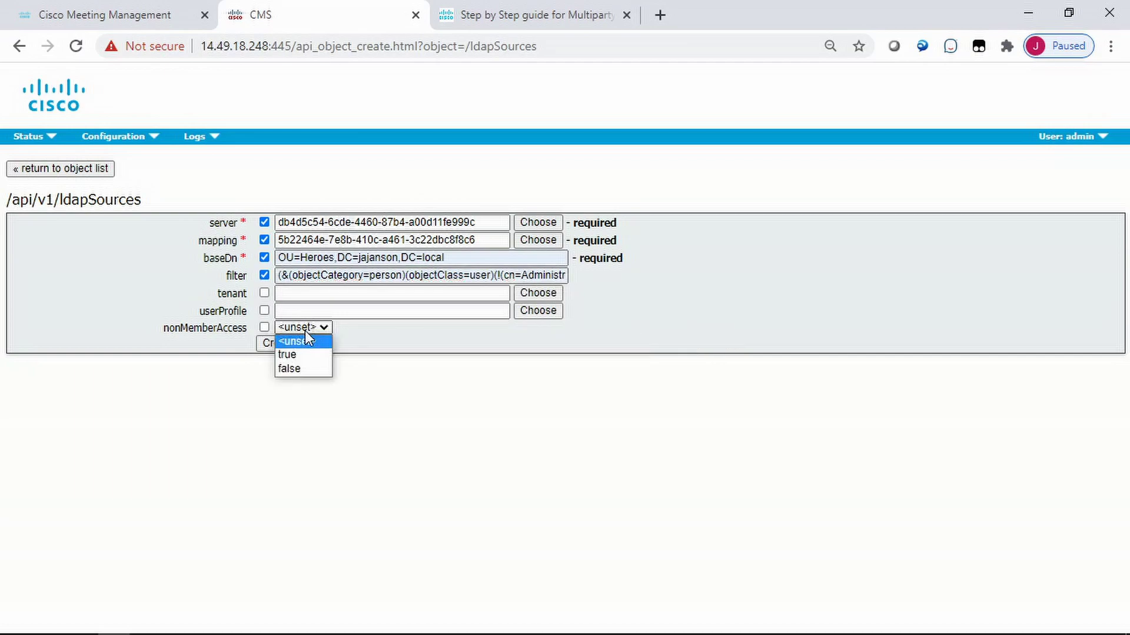
pyautogui.click(292, 356)
pyautogui.click(277, 346)
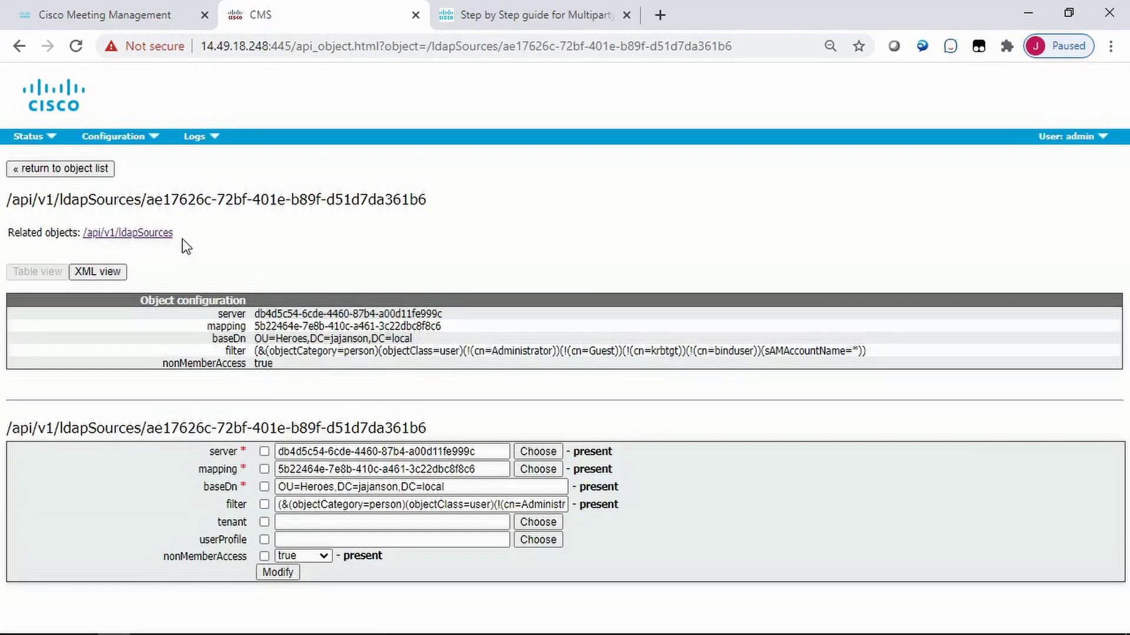
# Step: Create an ldapSync for the OU=Heroes source with removeWhenFinished set to true
pyautogui.click(120, 146)
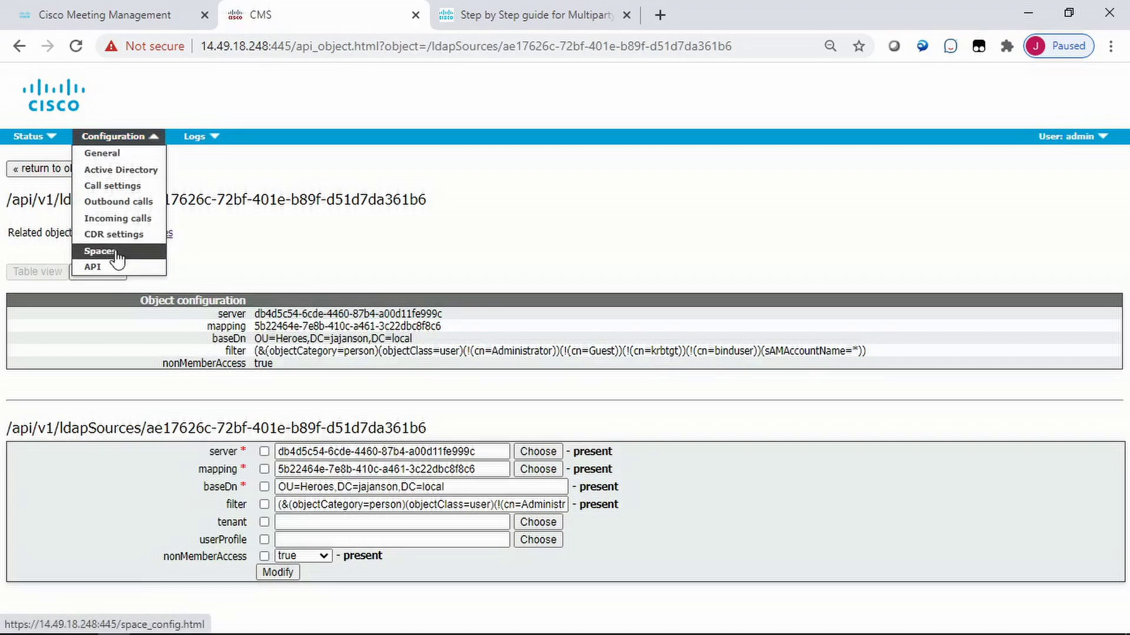
pyautogui.click(98, 271)
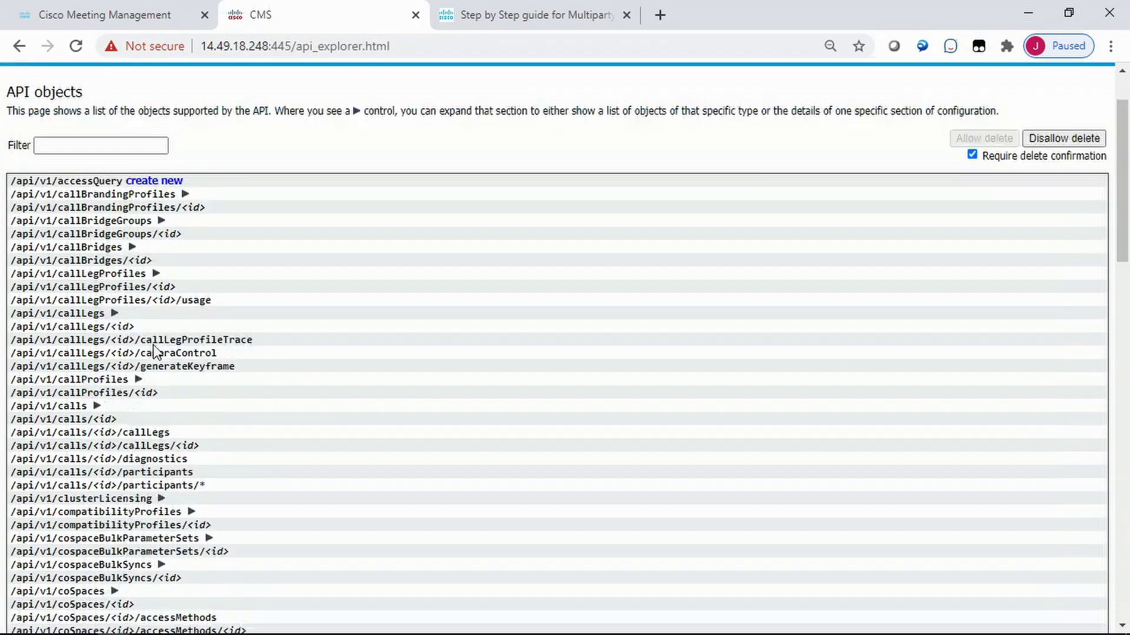
pyautogui.scroll(-8, 155, 351)
pyautogui.scroll(-6, 153, 347)
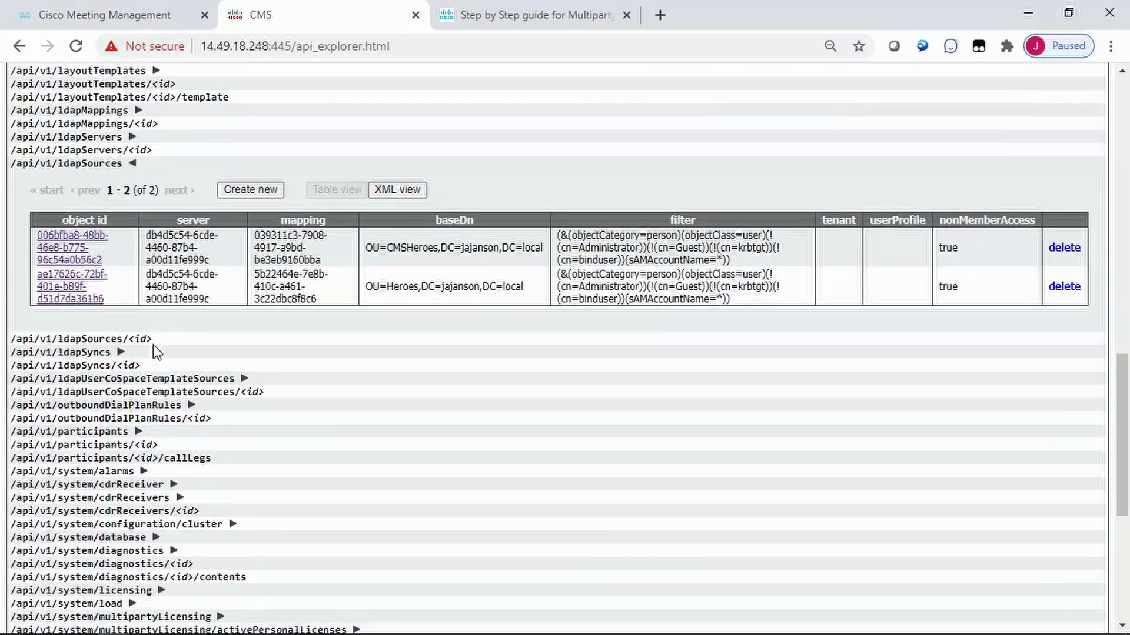
pyautogui.scroll(2, 153, 345)
pyautogui.click(122, 440)
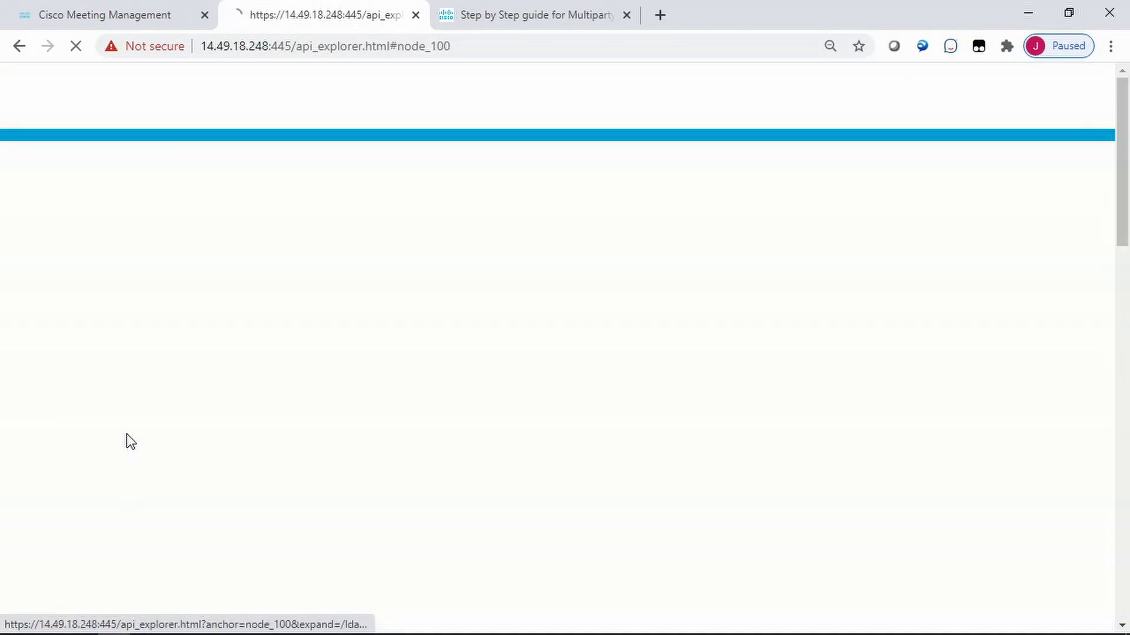
pyautogui.click(200, 99)
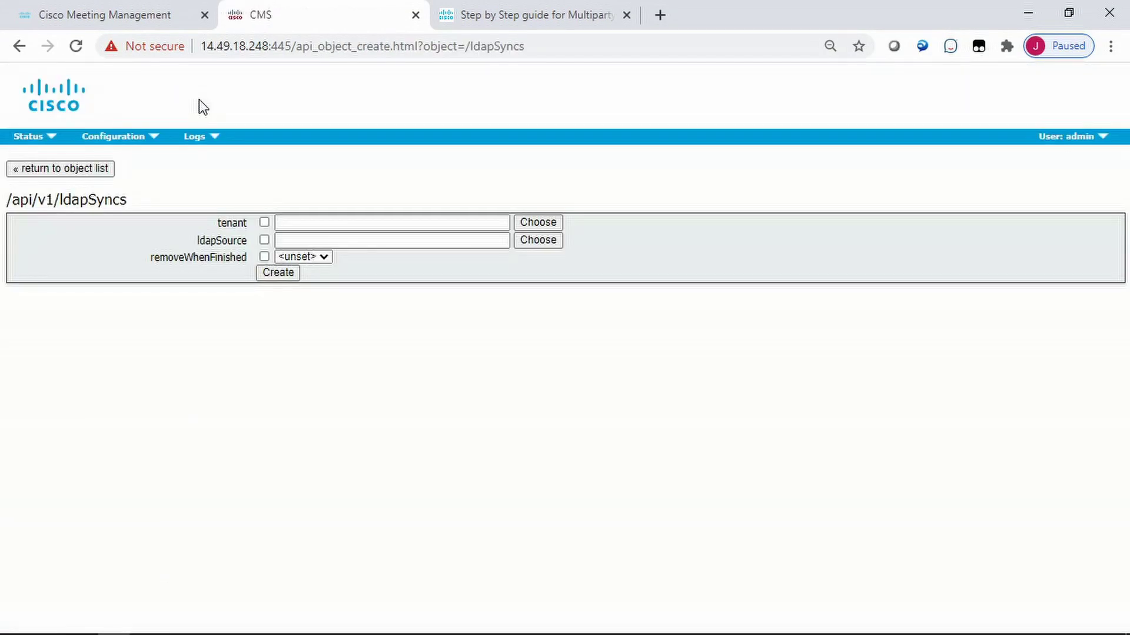
pyautogui.click(530, 242)
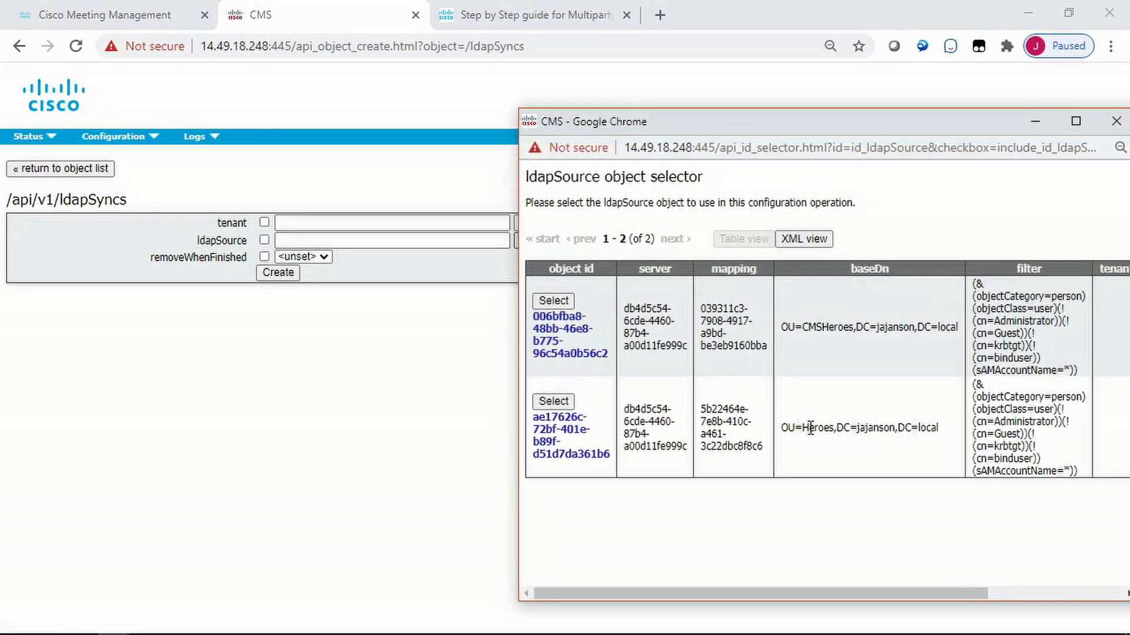
pyautogui.click(554, 402)
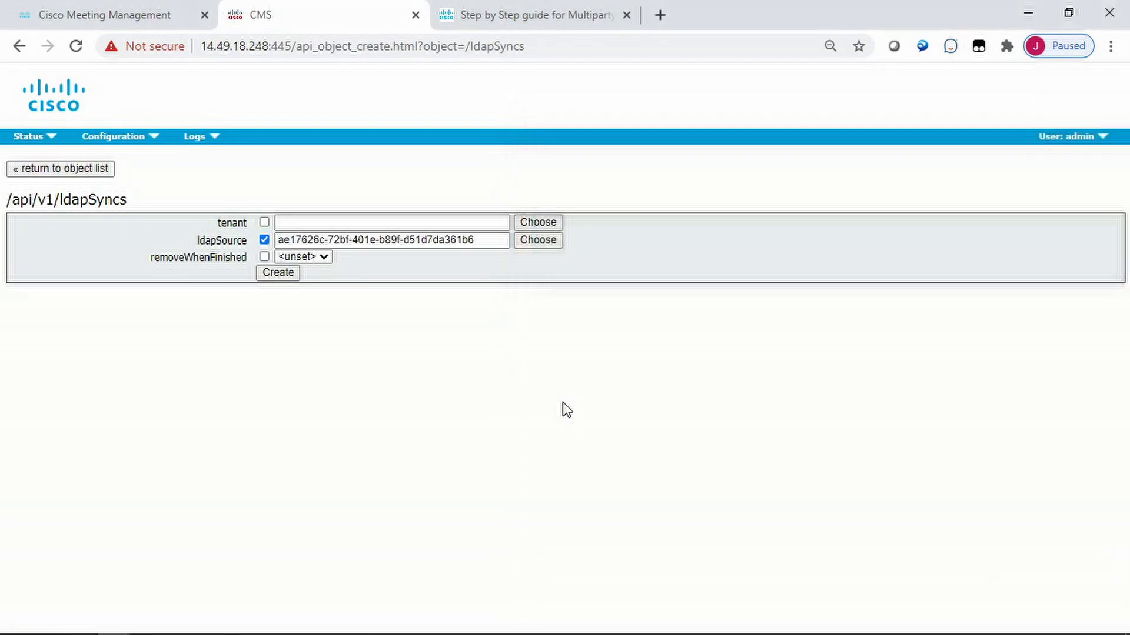
pyautogui.click(326, 257)
pyautogui.click(295, 284)
pyautogui.click(283, 275)
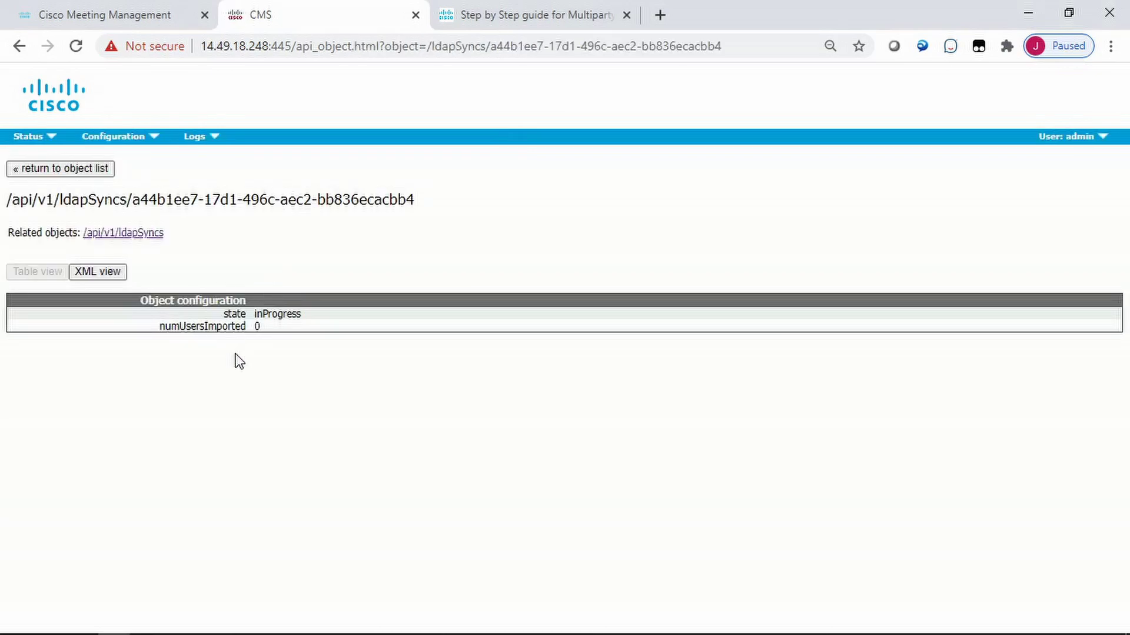
# Step: Check the new Heroes spaces in Space configuration, then view the 20 users on Status > Users
pyautogui.click(106, 139)
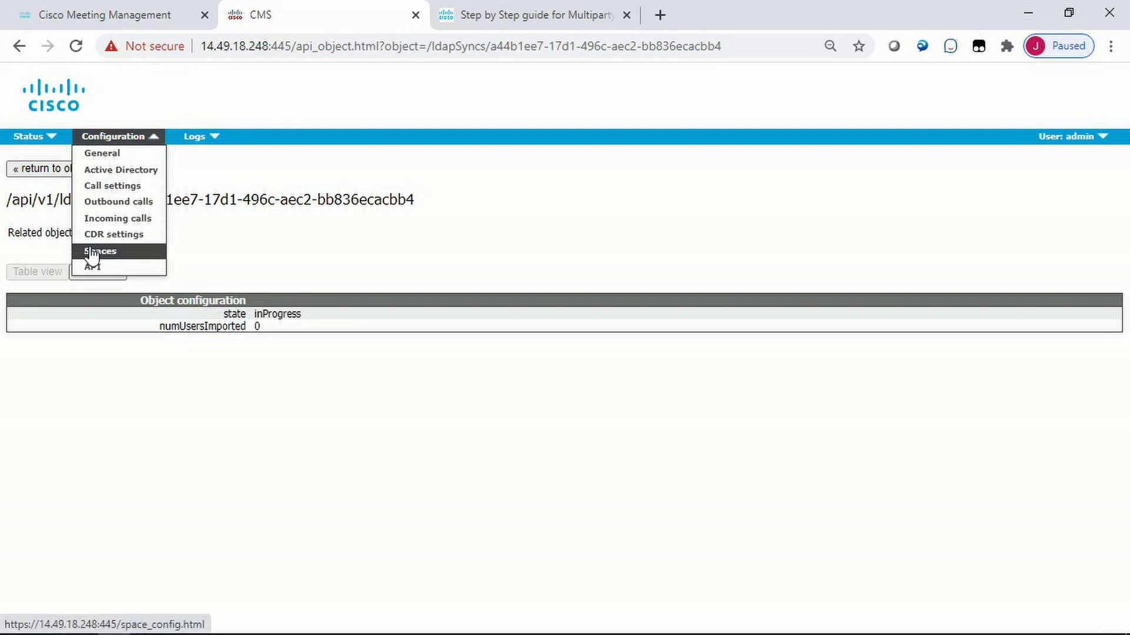
pyautogui.click(93, 252)
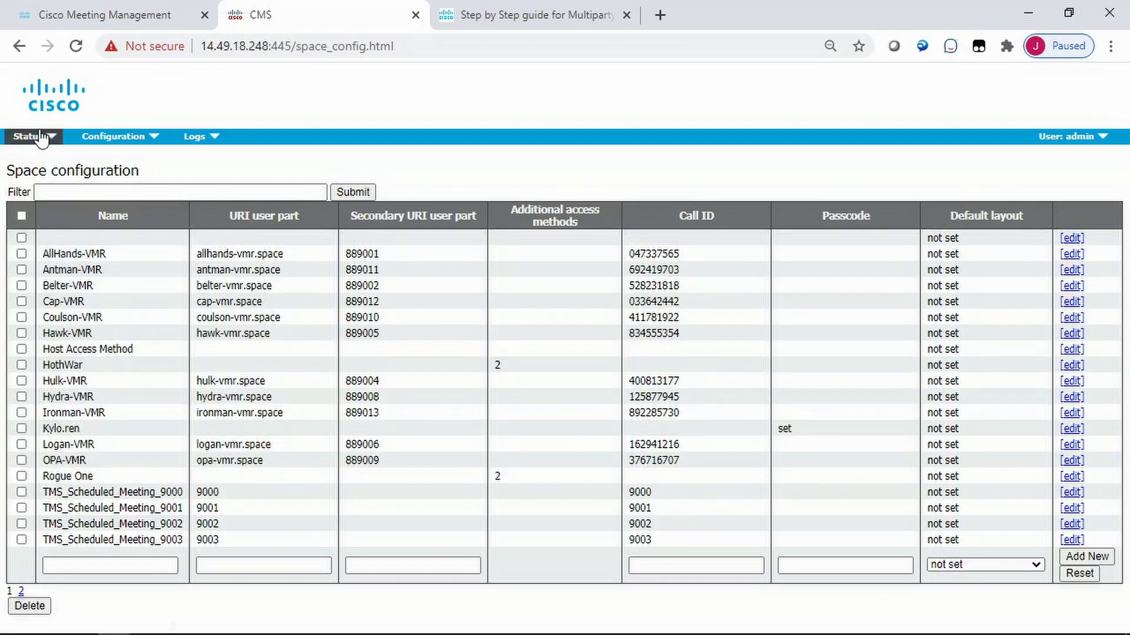
pyautogui.moveTo(29, 136)
pyautogui.click(21, 187)
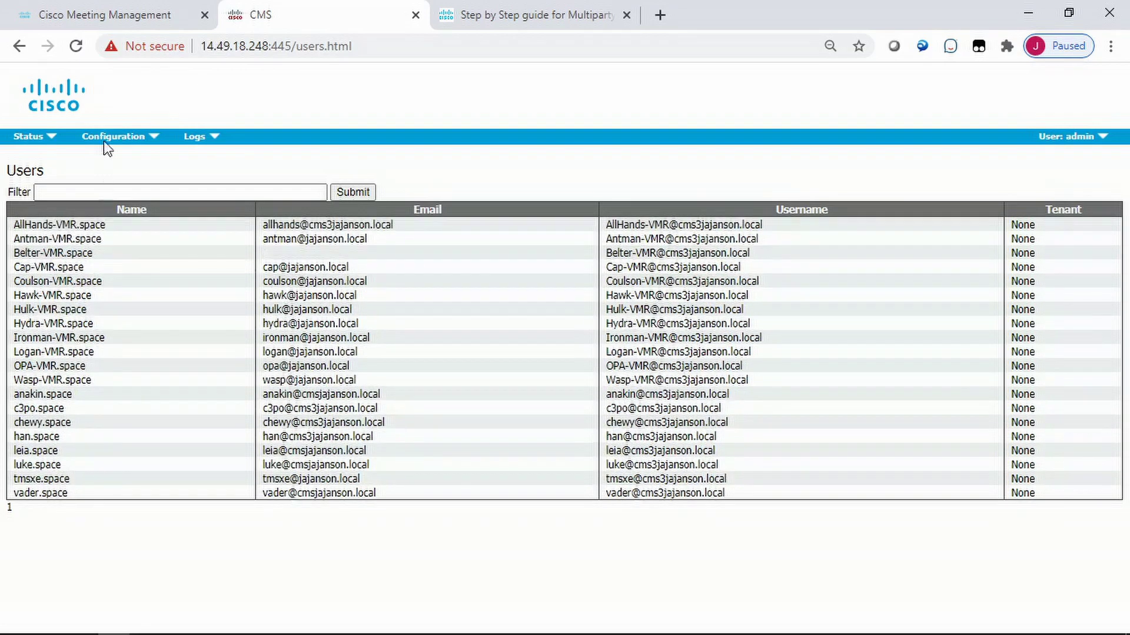
# Step: Open the OU=CMSHeroes user import for editing in the CMS3 cluster's provisioning Import users list
pyautogui.click(30, 21)
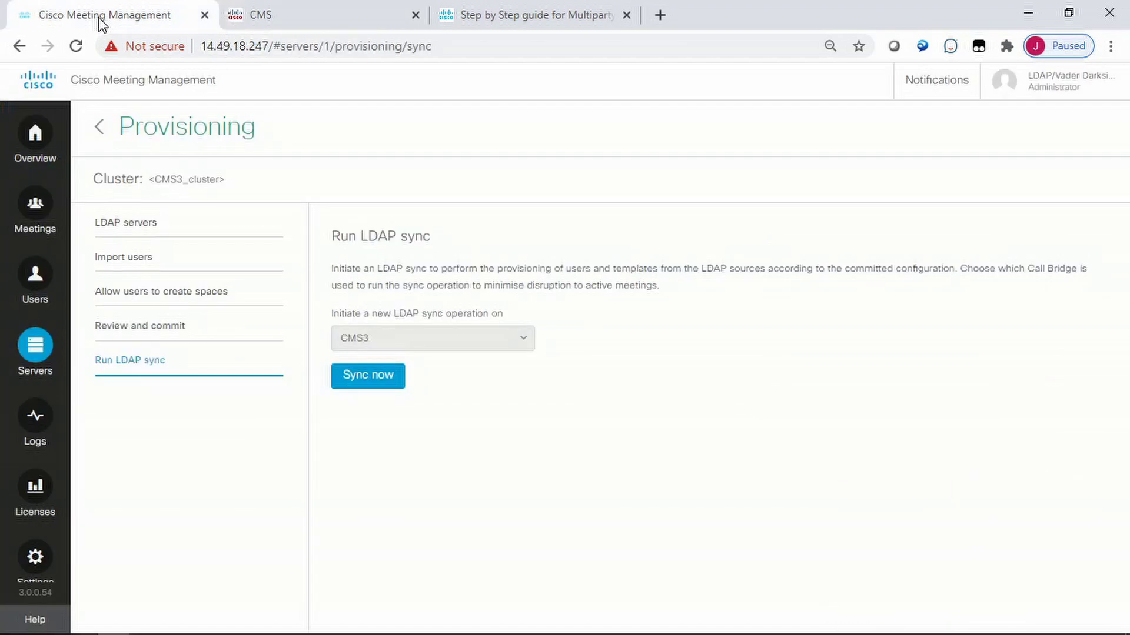
pyautogui.click(23, 349)
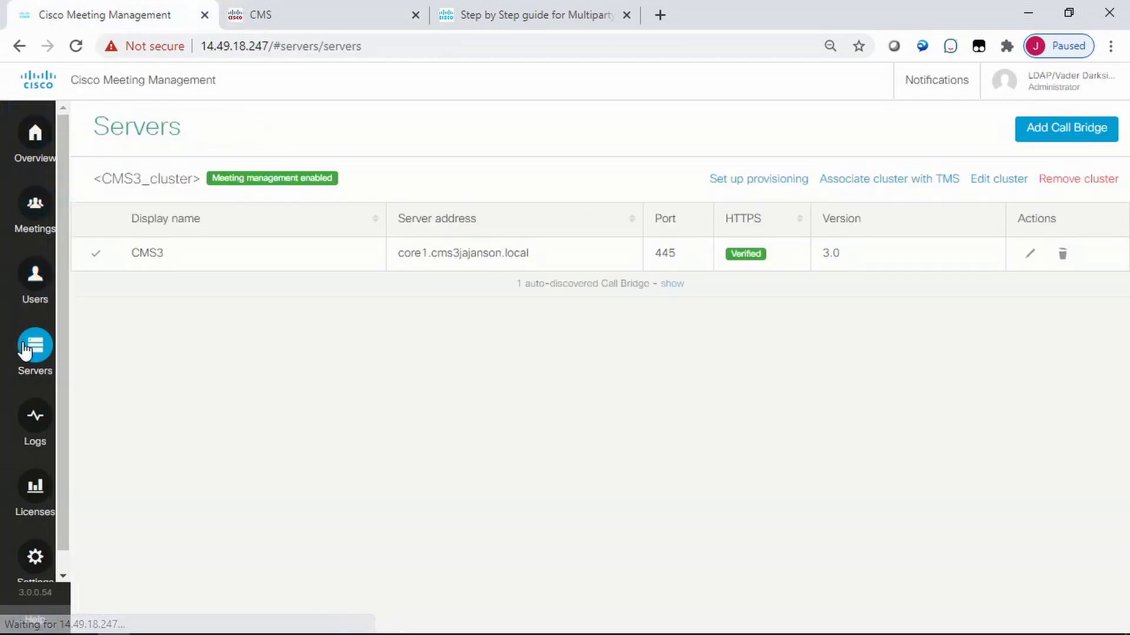
pyautogui.click(717, 182)
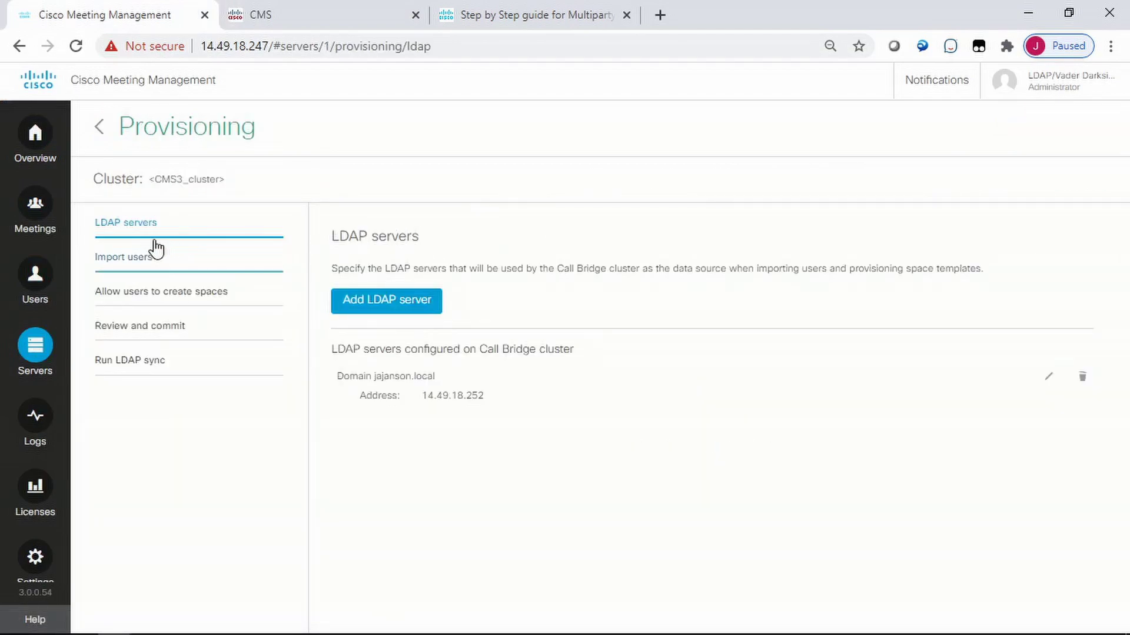
pyautogui.click(138, 259)
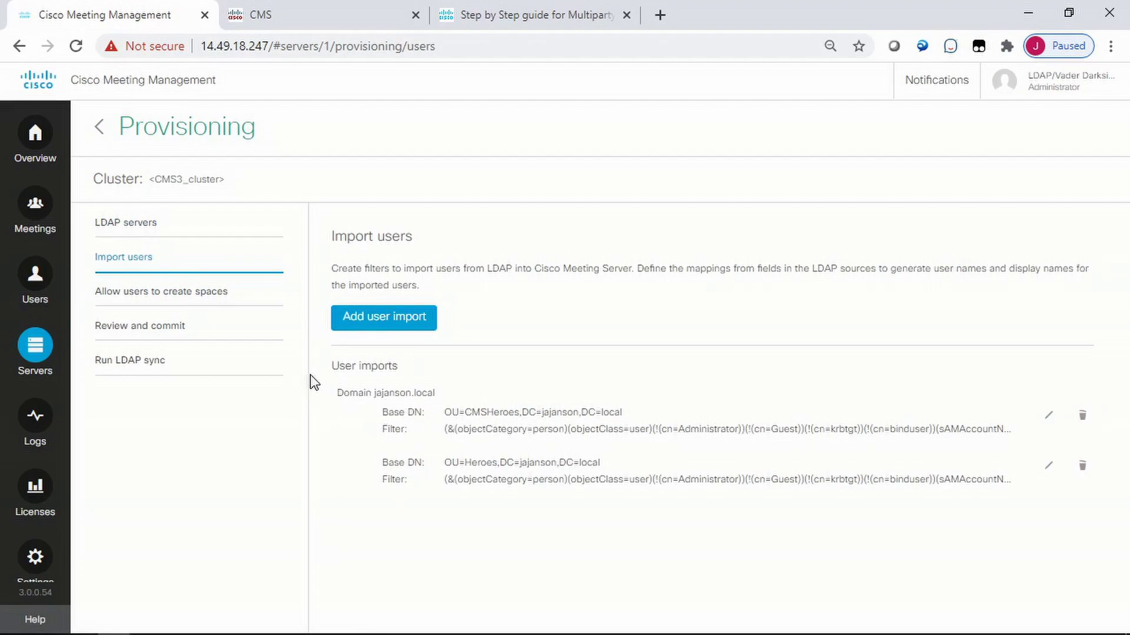
pyautogui.click(1048, 415)
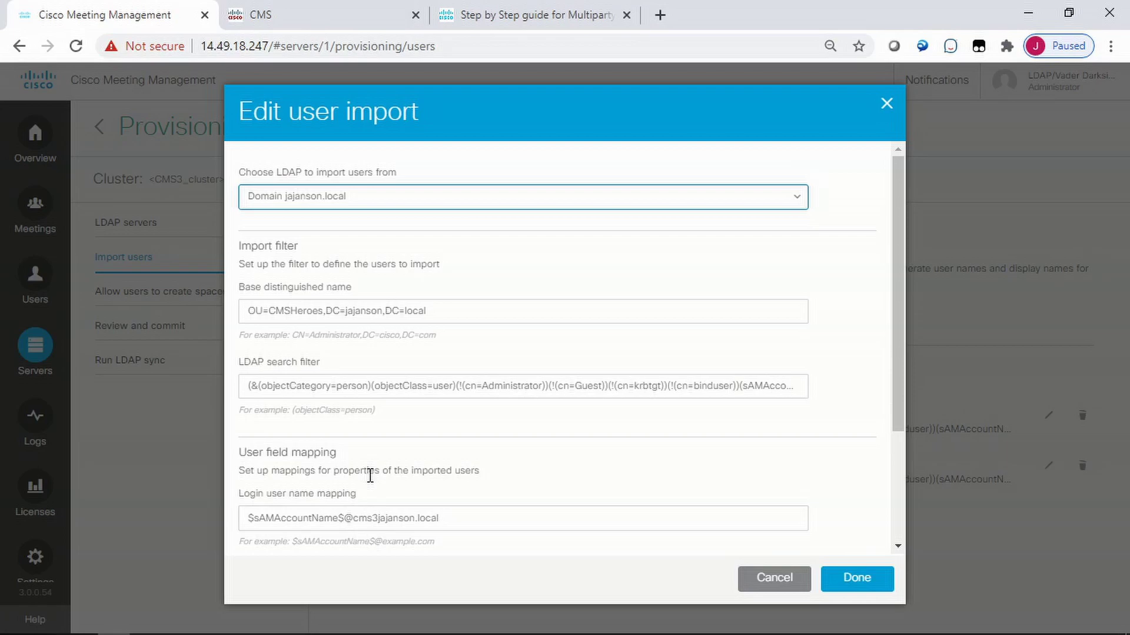
# Step: Enable 'Assign Personal Multiparty Plus (PMP+) license' on the CMSHeroes import and save it
pyautogui.scroll(-3, 370, 475)
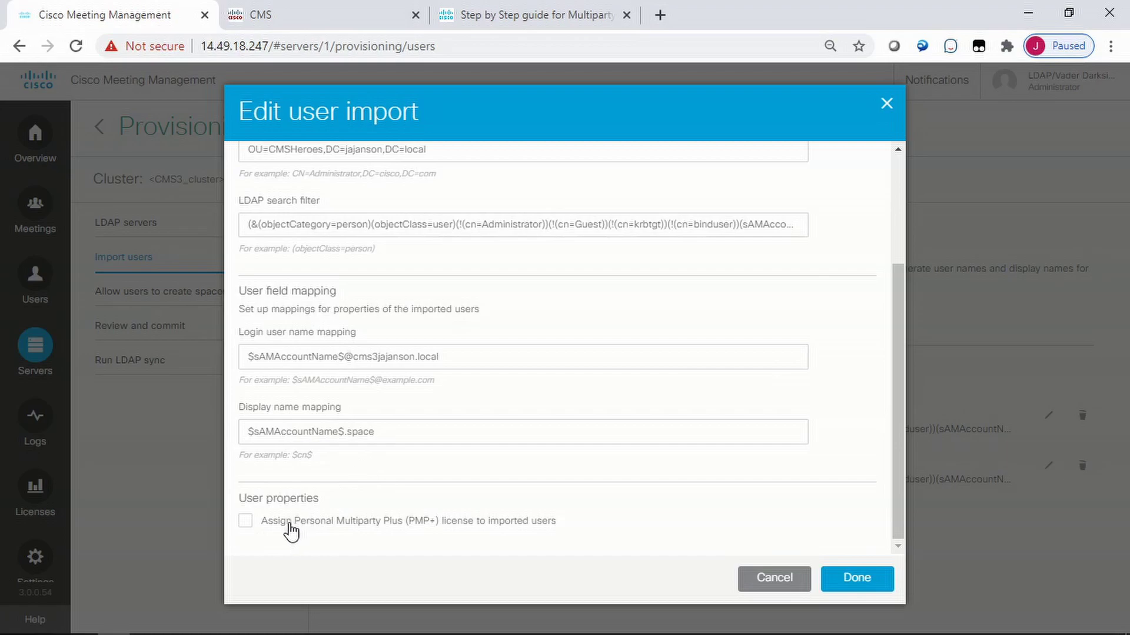
pyautogui.click(247, 524)
pyautogui.click(854, 581)
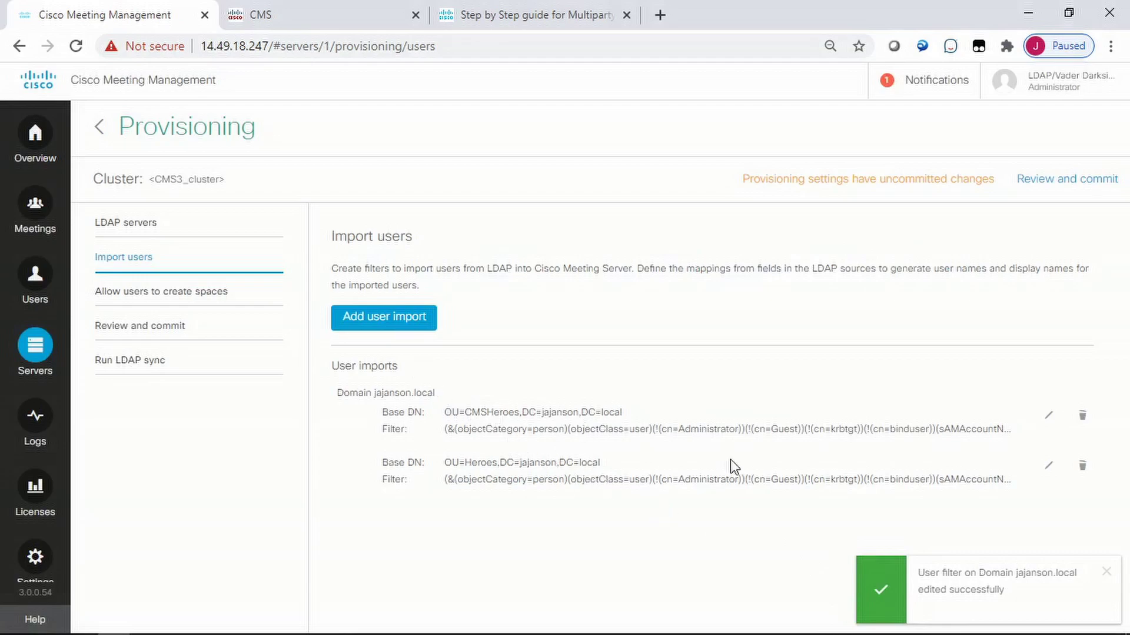
# Step: Save the Heroes user import with the PMP+ licence option left unticked
pyautogui.click(1049, 466)
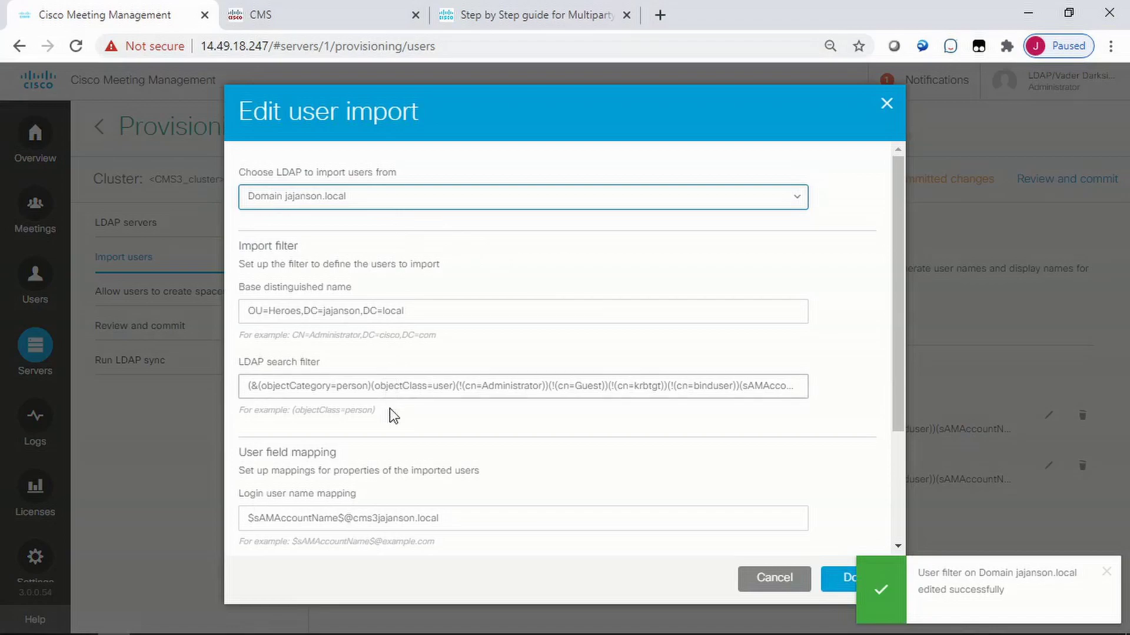
pyautogui.scroll(-3, 388, 441)
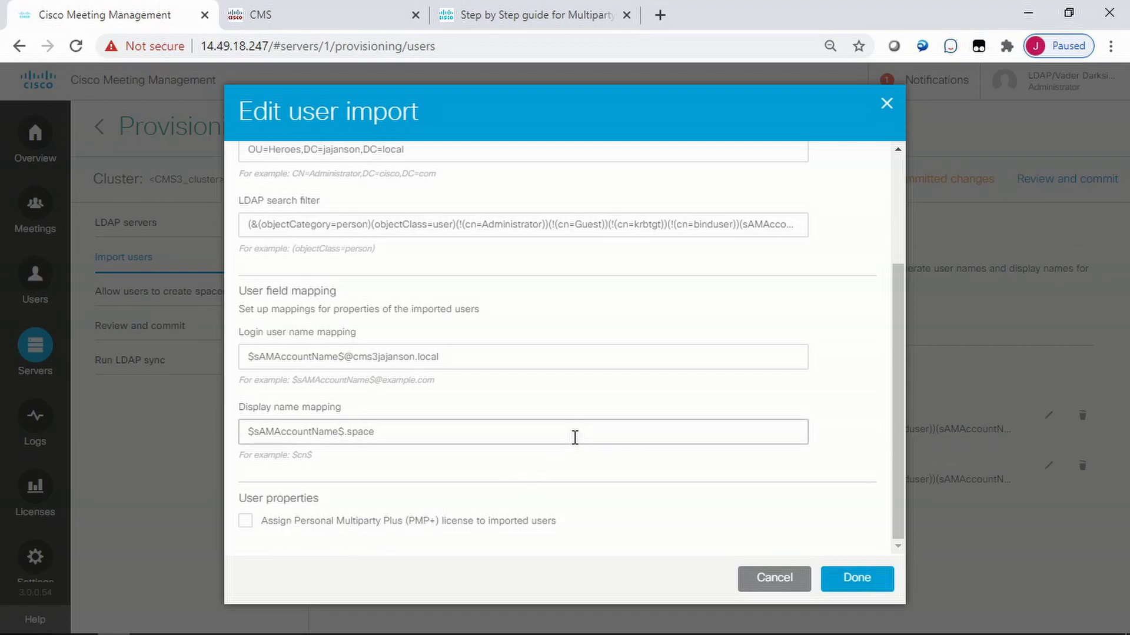
pyautogui.click(845, 586)
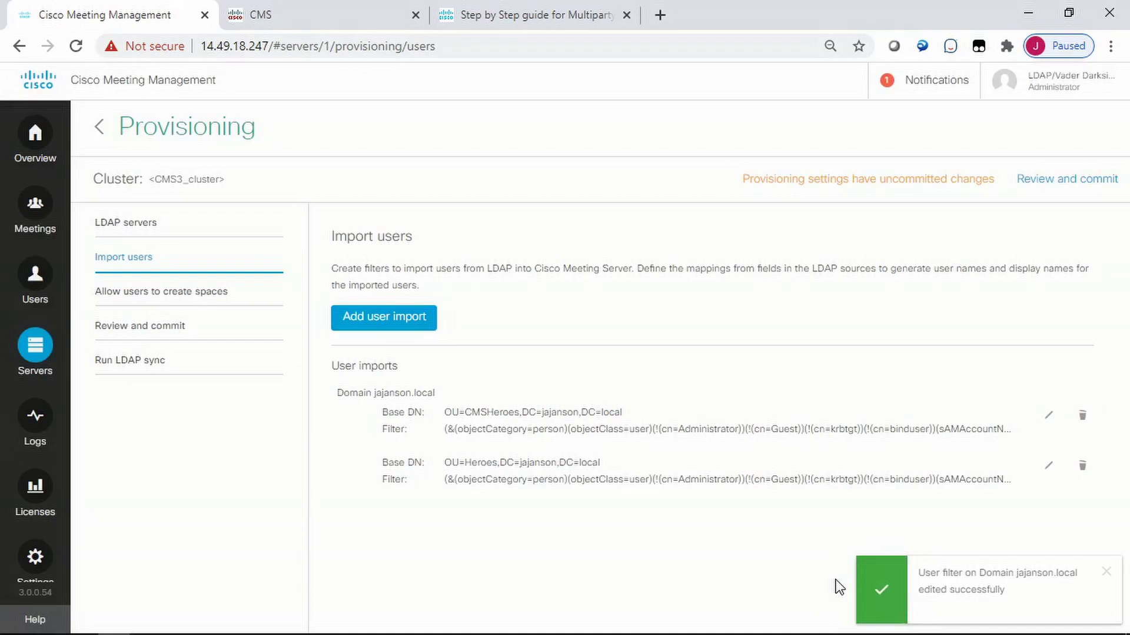
# Step: Commit the pending provisioning changes from Review and commit, confirming with Yes
pyautogui.click(170, 331)
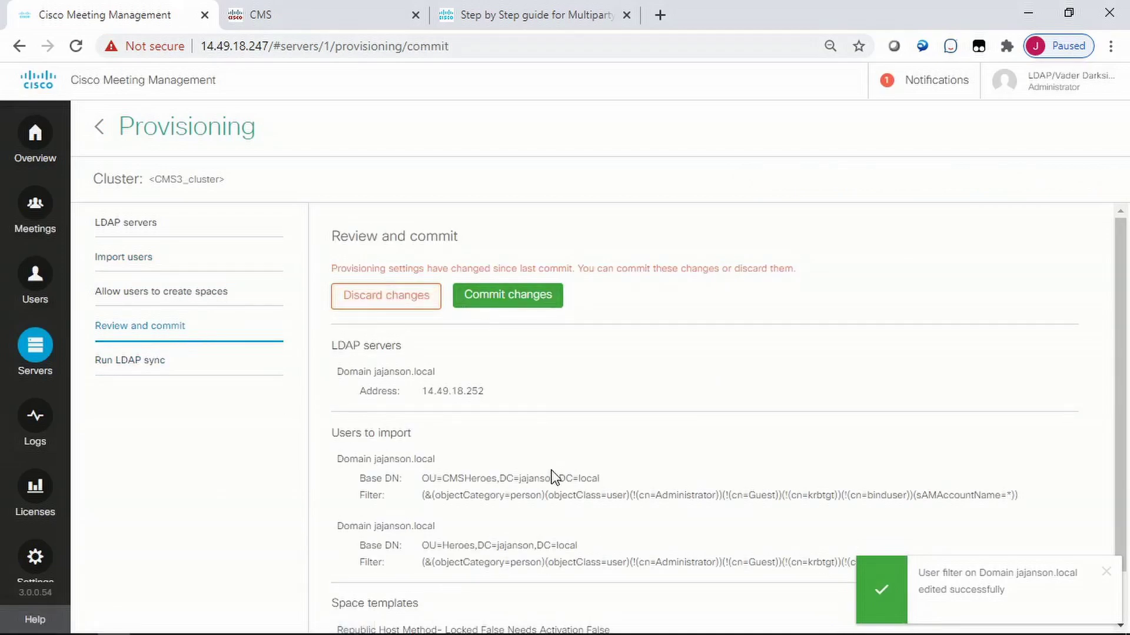
pyautogui.scroll(-1, 552, 474)
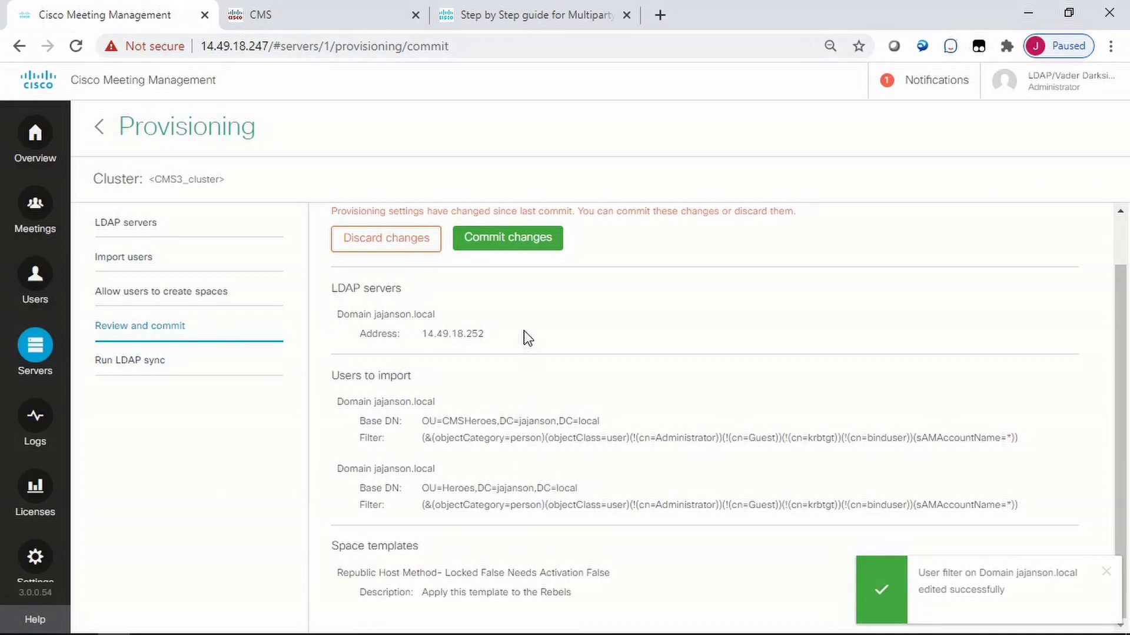
pyautogui.click(530, 246)
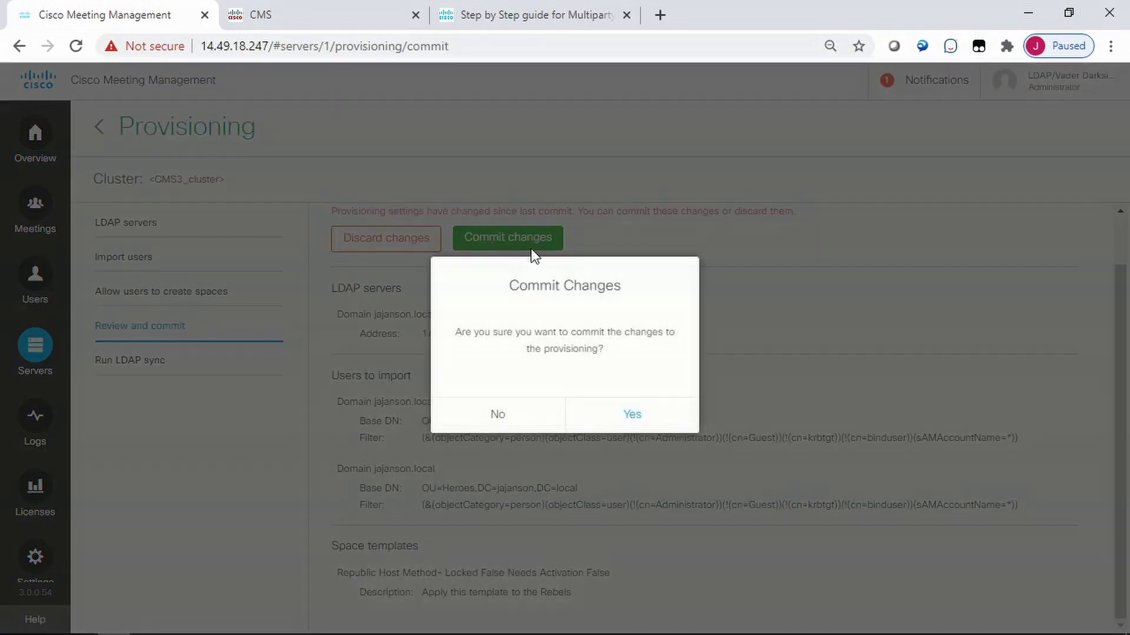
pyautogui.click(612, 417)
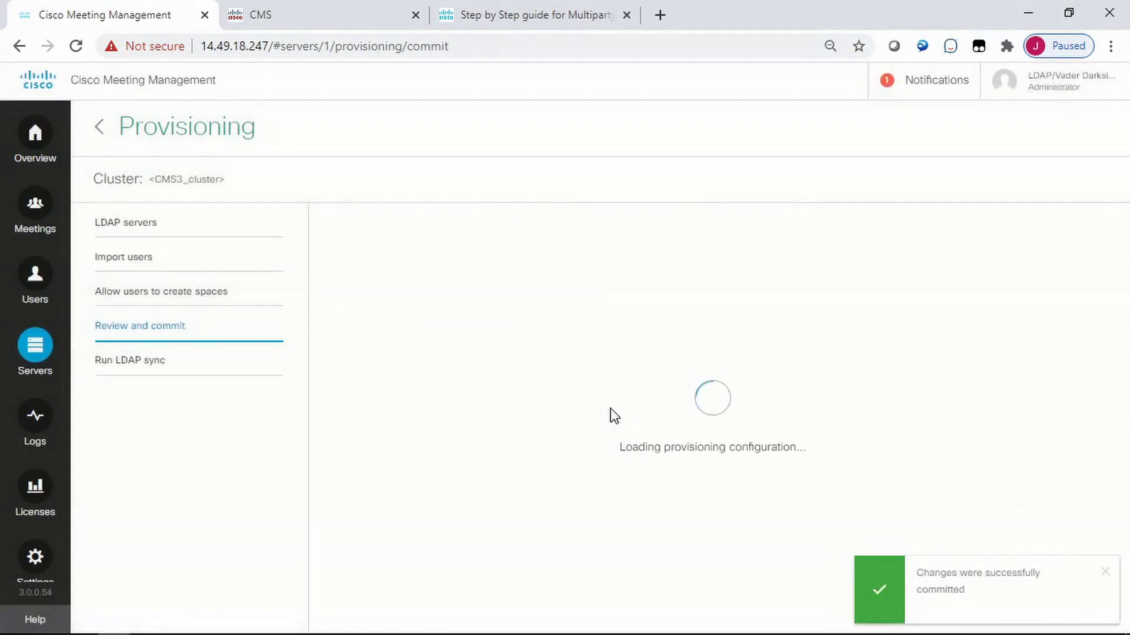
# Step: Start an LDAP sync on CMS3 with Sync now and confirm it
pyautogui.click(152, 369)
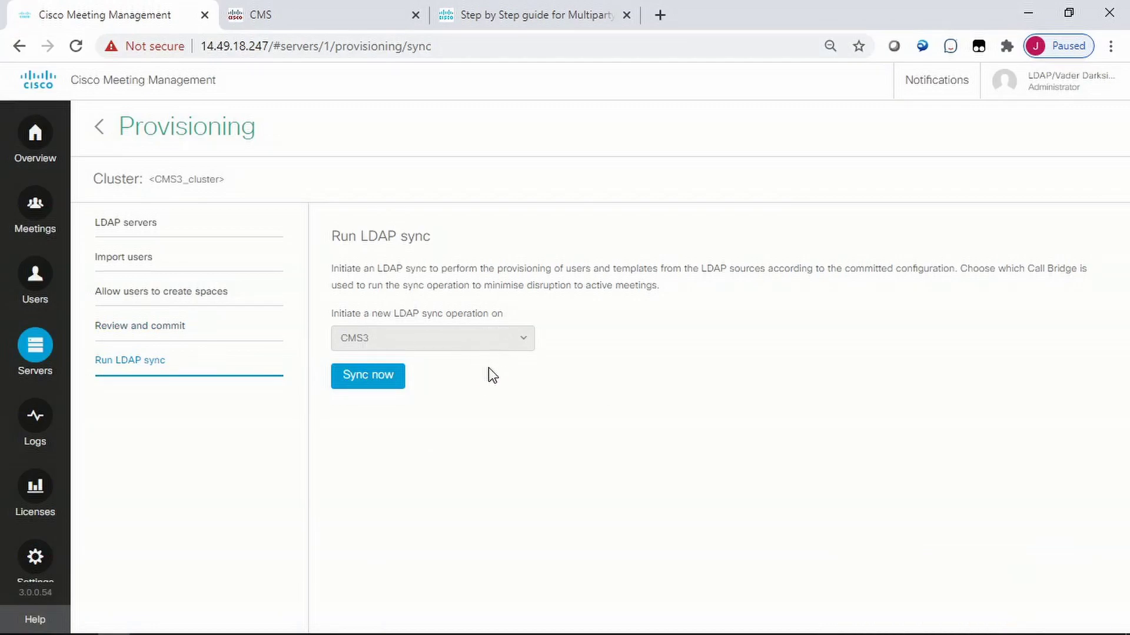
pyautogui.click(376, 376)
pyautogui.click(634, 420)
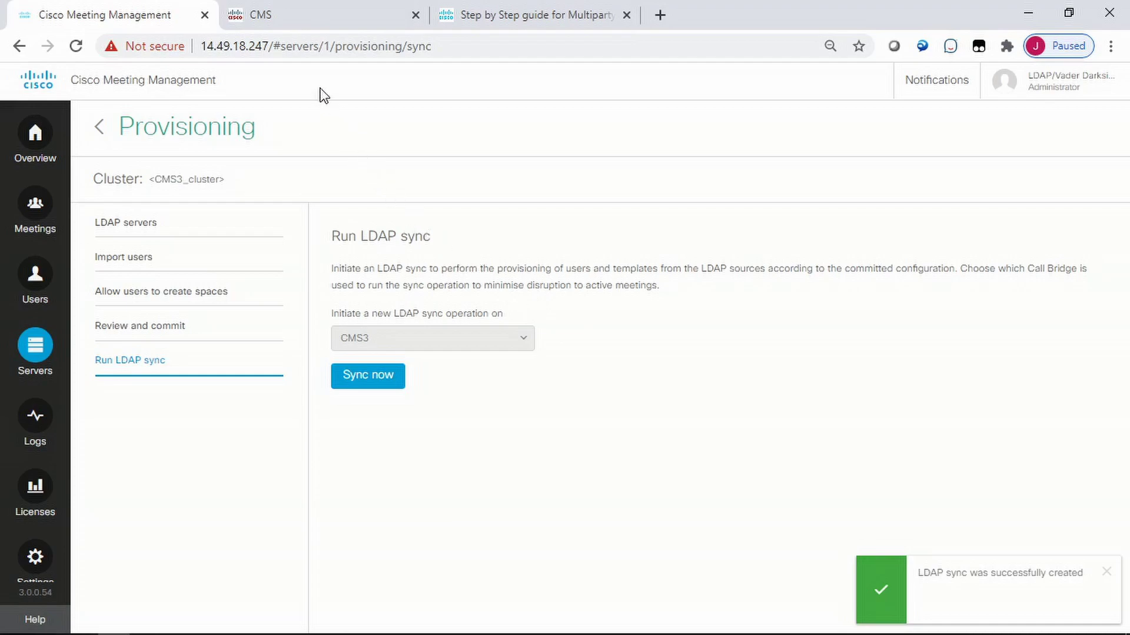
pyautogui.click(288, 20)
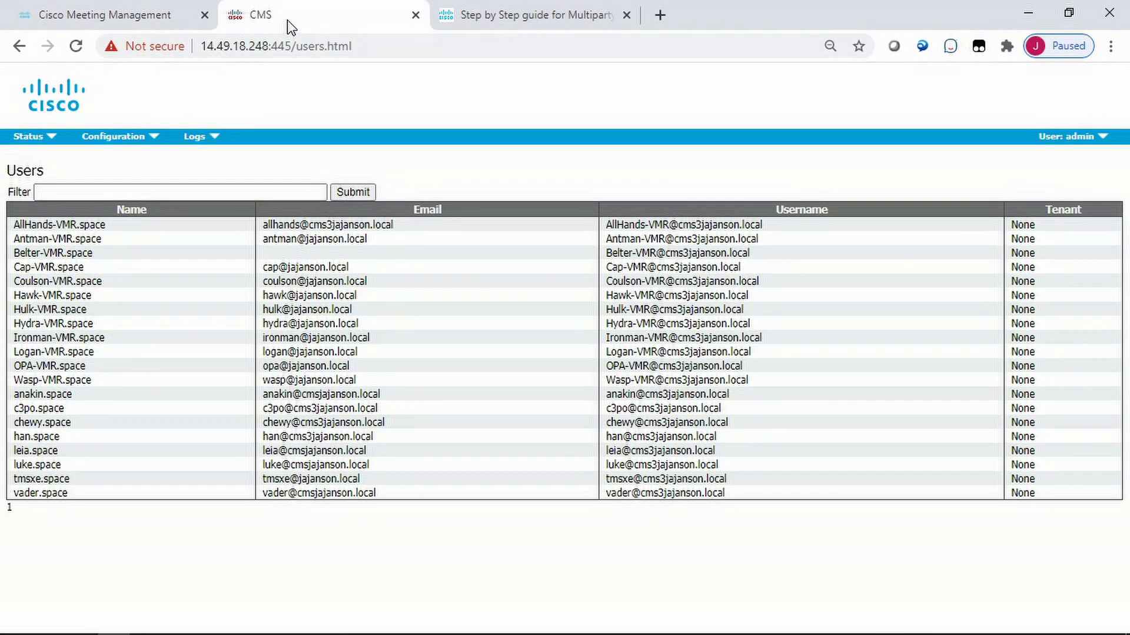
# Step: Check in Configuration > API that the first /api/v1/userProfiles object has hasLicense false
pyautogui.click(140, 139)
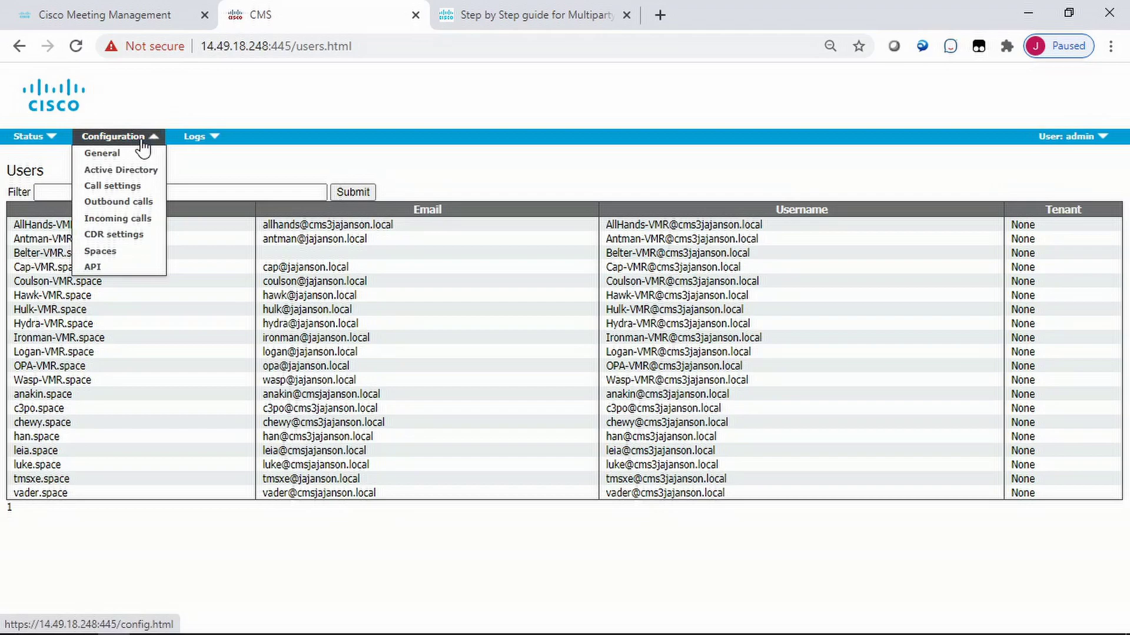
pyautogui.click(94, 266)
pyautogui.scroll(-13, 324, 436)
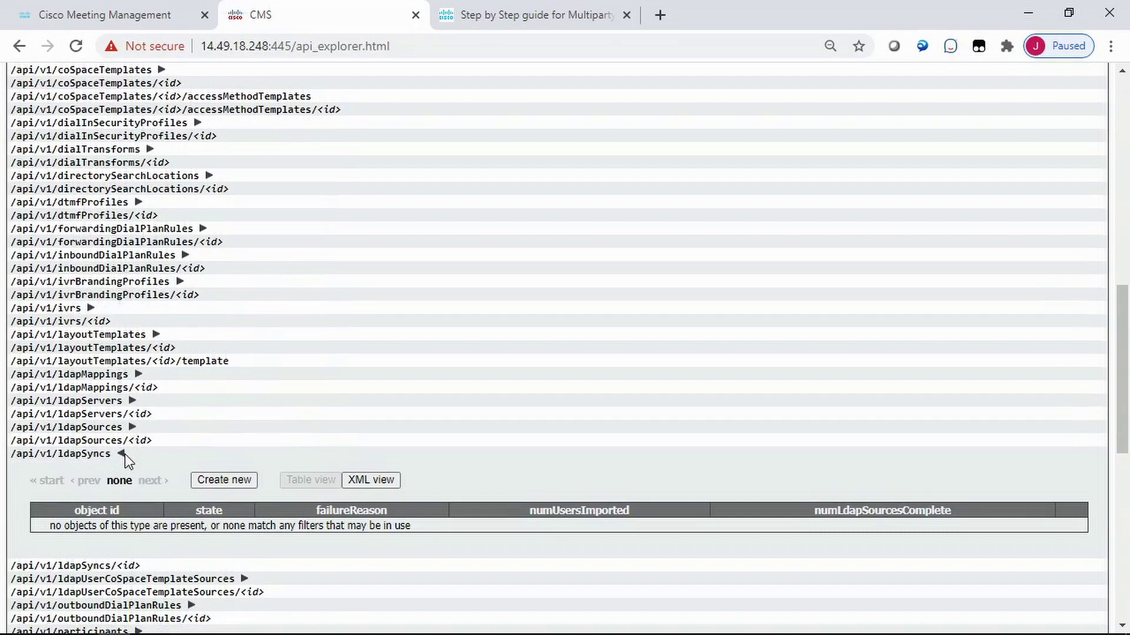
pyautogui.scroll(-9, 125, 455)
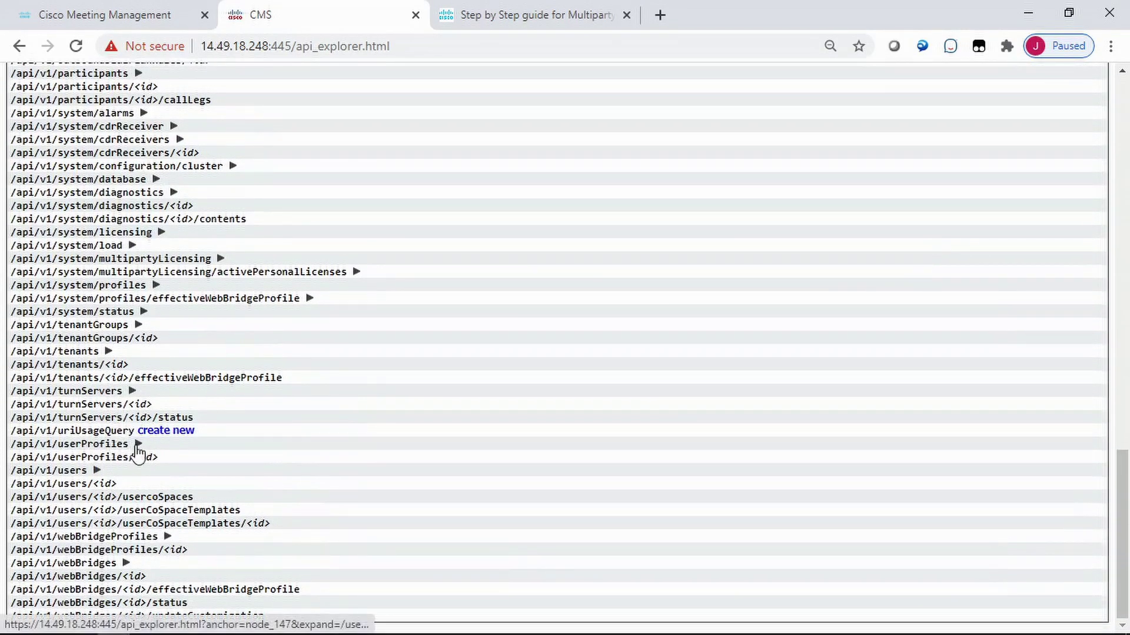
pyautogui.click(138, 445)
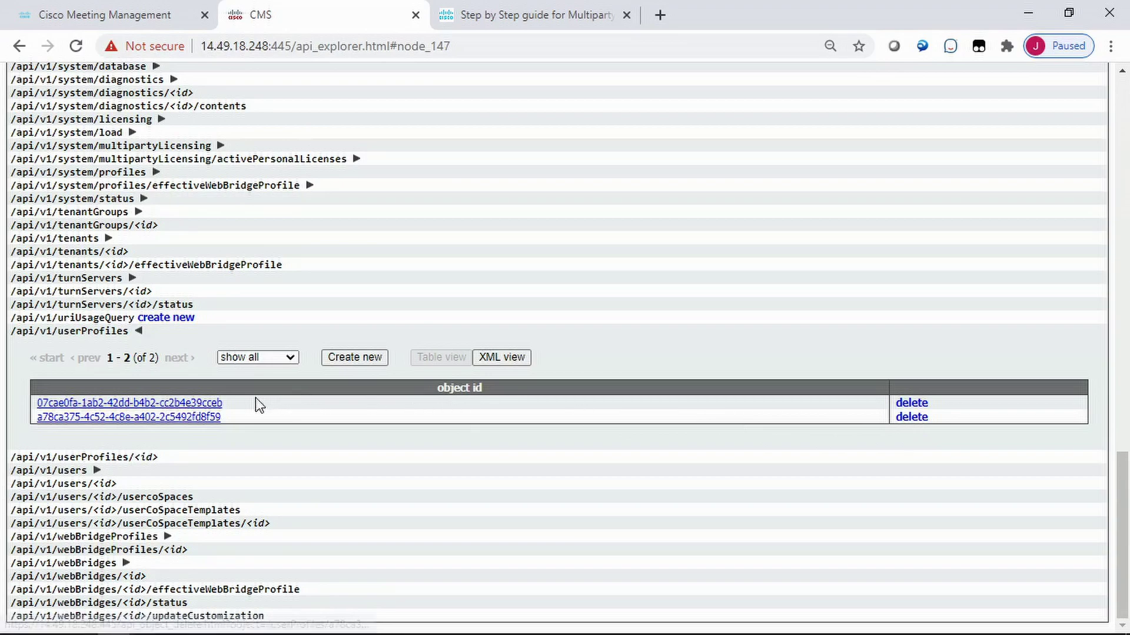
pyautogui.click(189, 406)
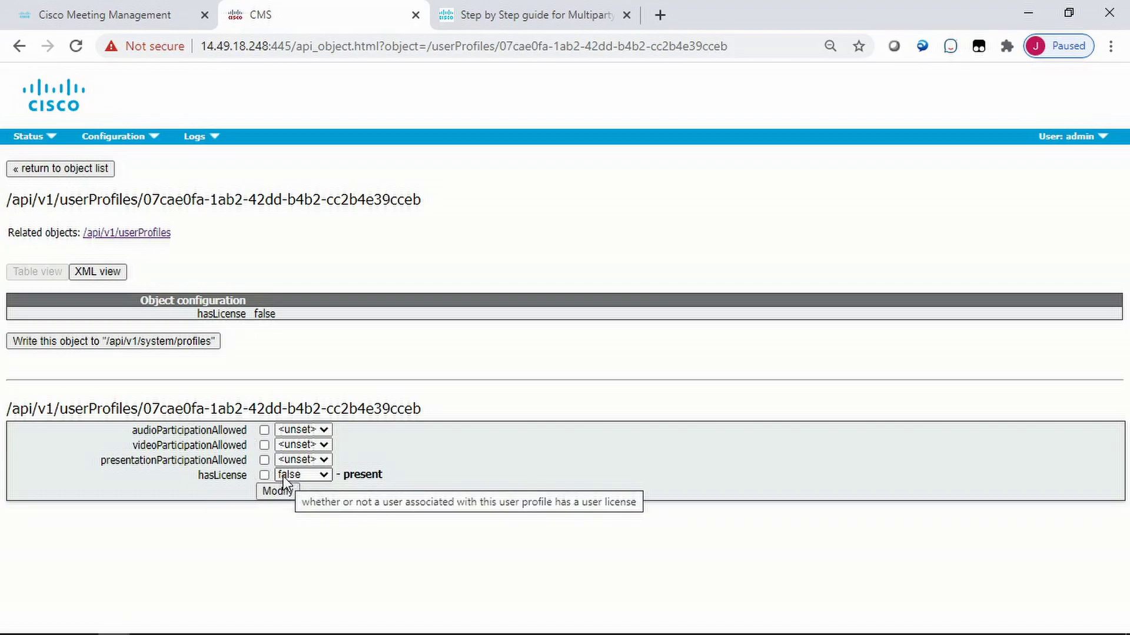
pyautogui.click(94, 168)
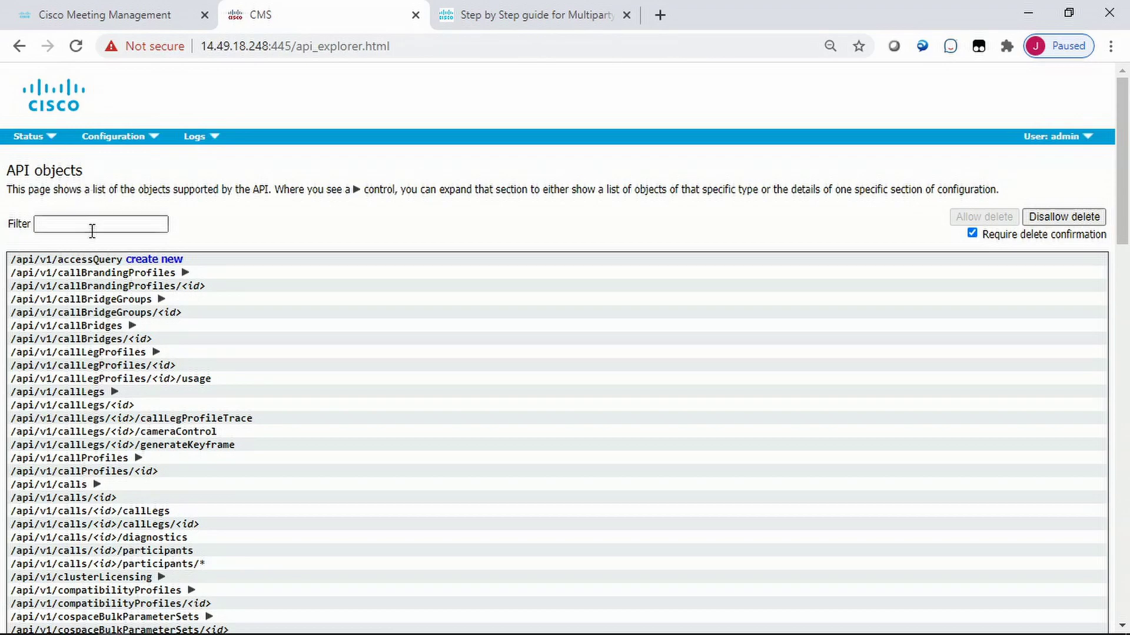
# Step: Open the AllHands-VMR user's userProfile under /api/v1/users to confirm it is unlicensed
pyautogui.scroll(-20, 318, 488)
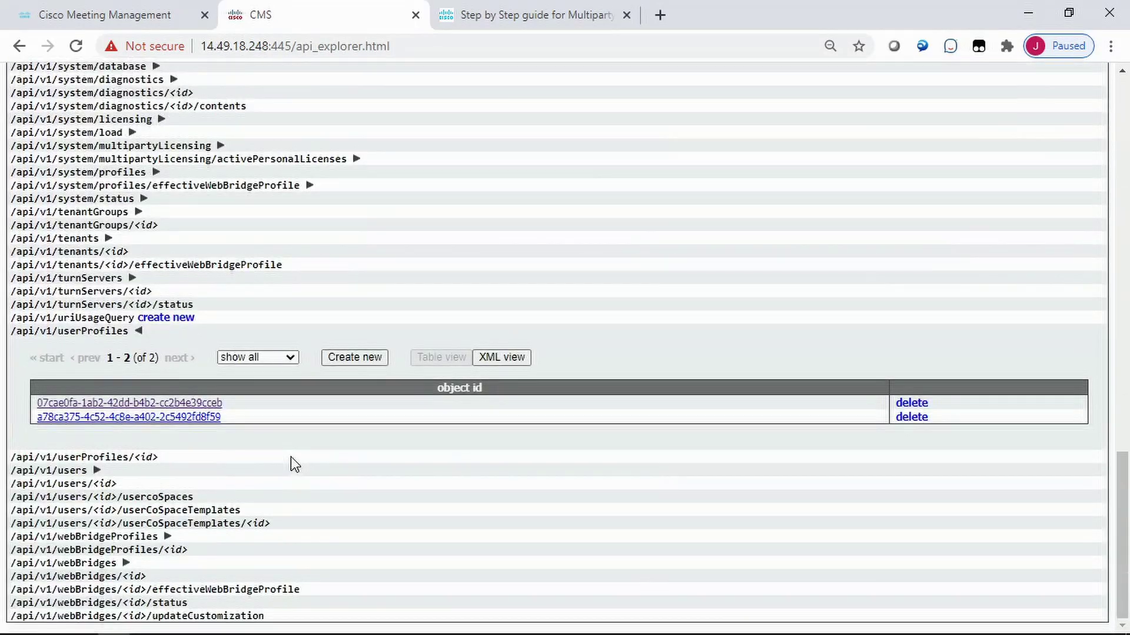
pyautogui.click(97, 471)
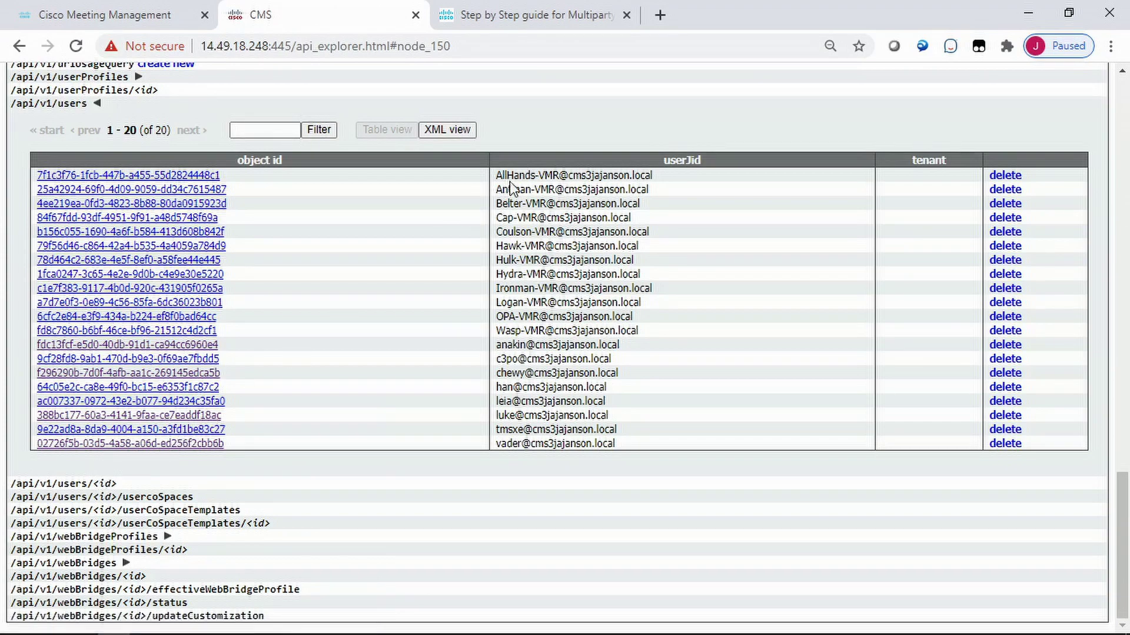
pyautogui.click(194, 175)
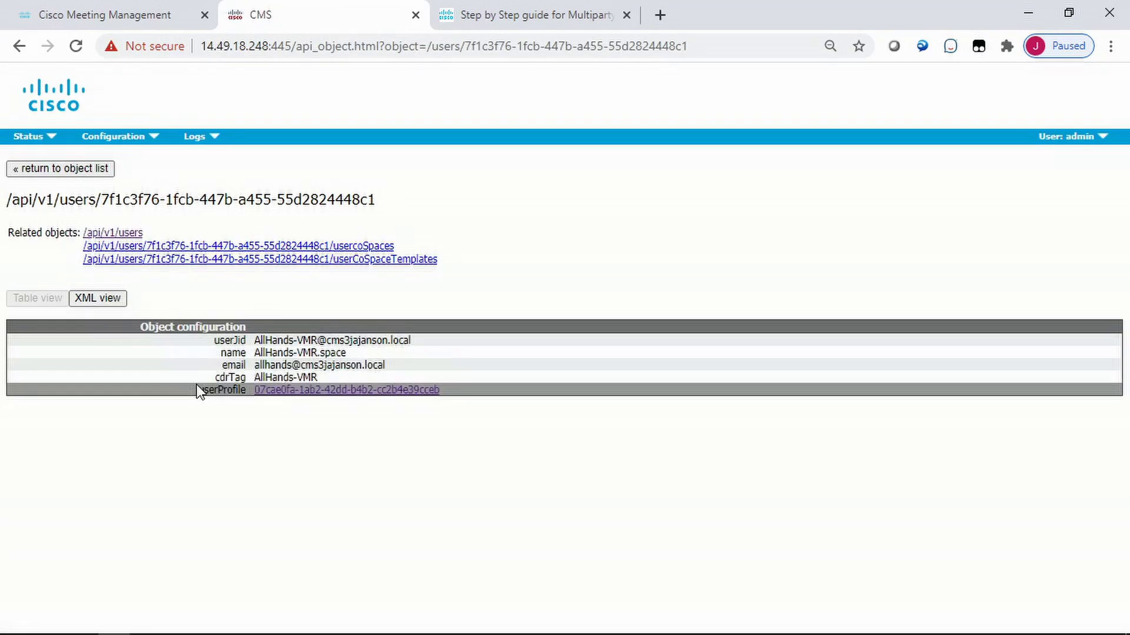
pyautogui.click(294, 391)
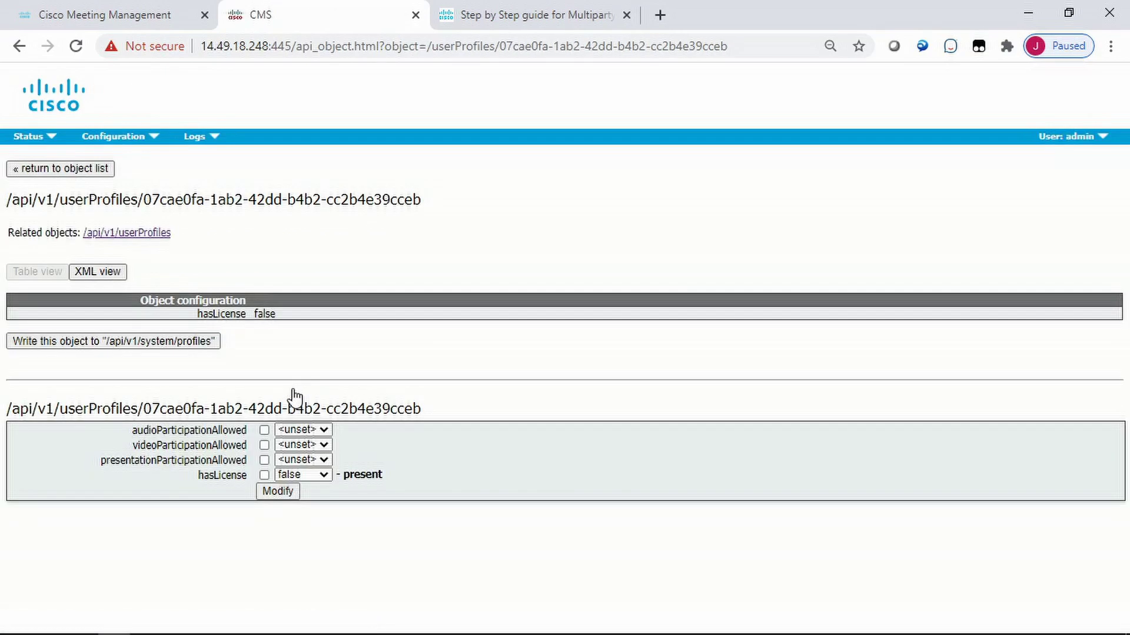
# Step: Open the last user's userProfile to confirm hasLicense is true
pyautogui.moveTo(223, 481)
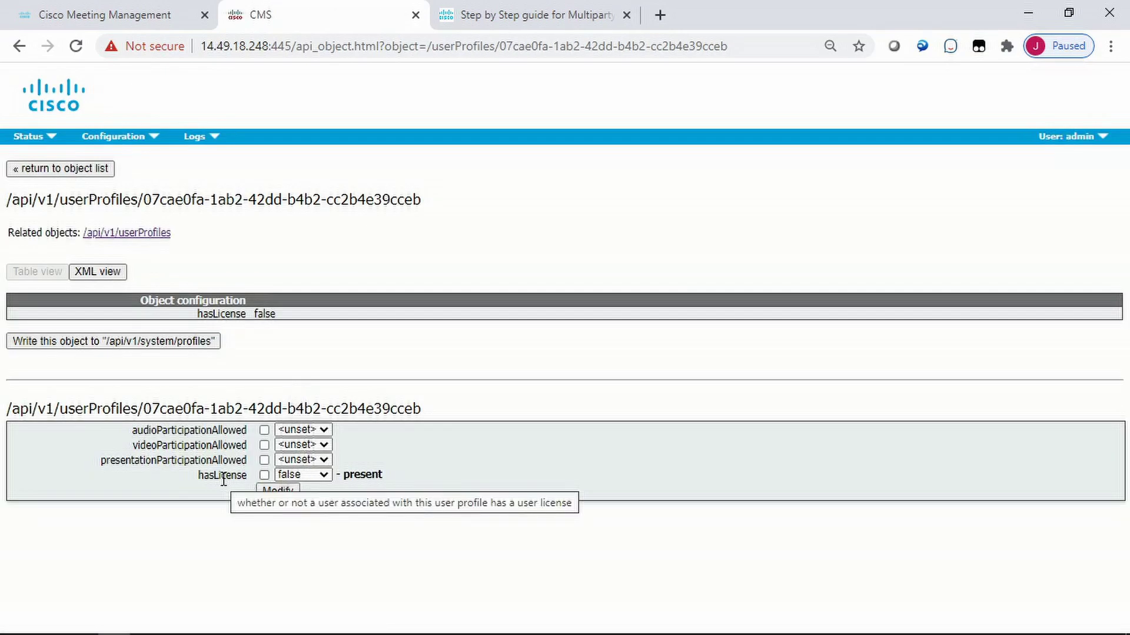
pyautogui.click(97, 175)
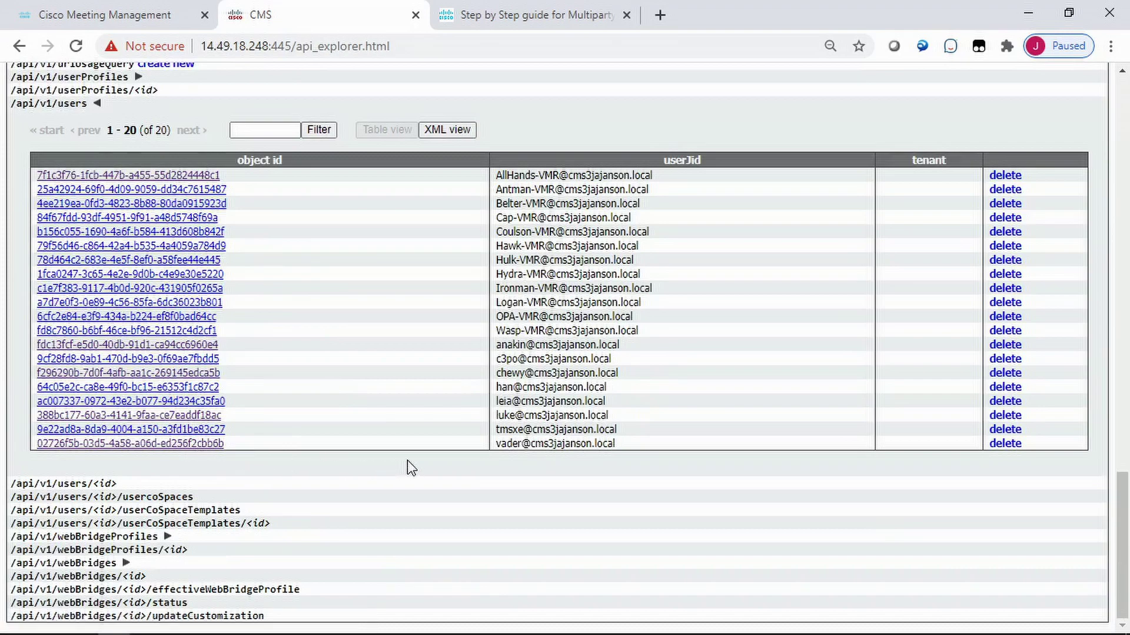
pyautogui.click(210, 446)
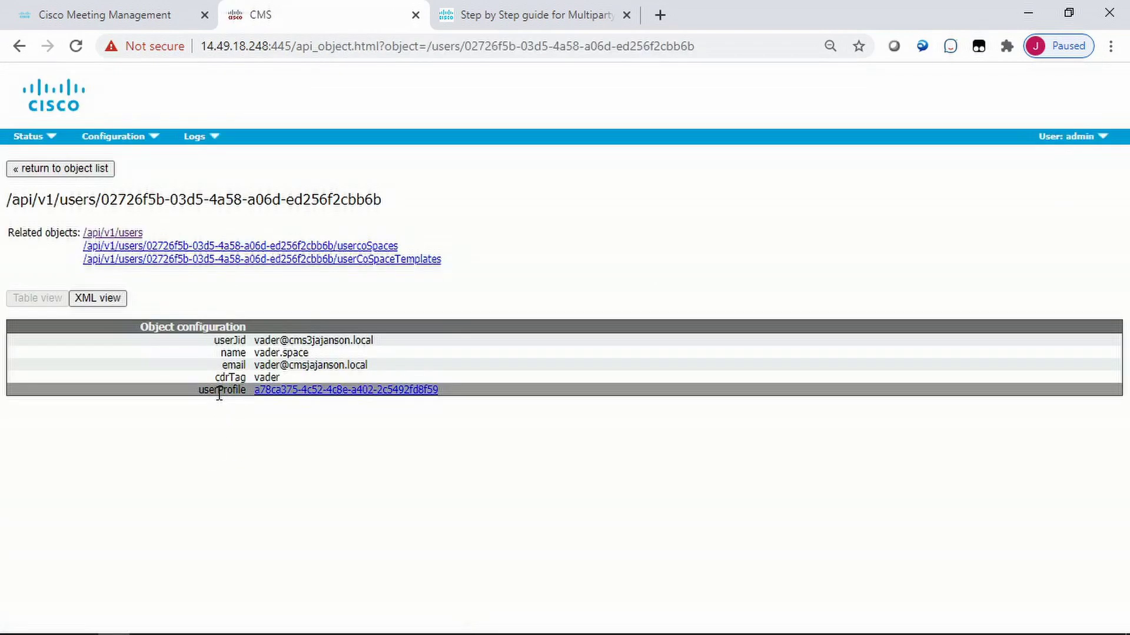
pyautogui.click(281, 392)
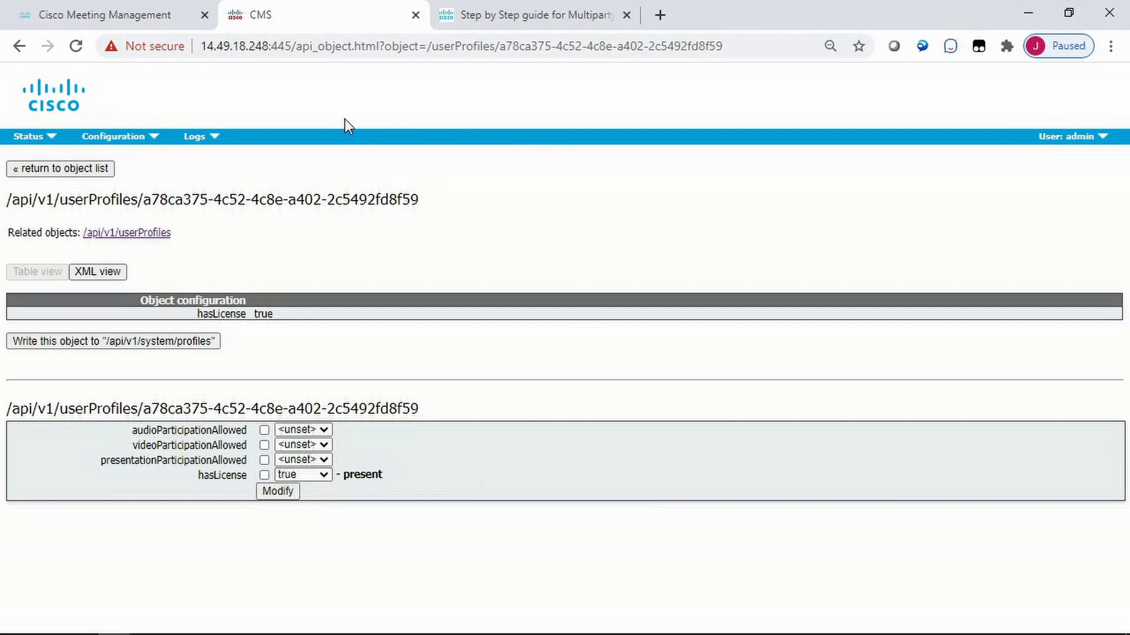
# Step: Bring up the Licenses page in Cisco Meeting Management
pyautogui.click(132, 23)
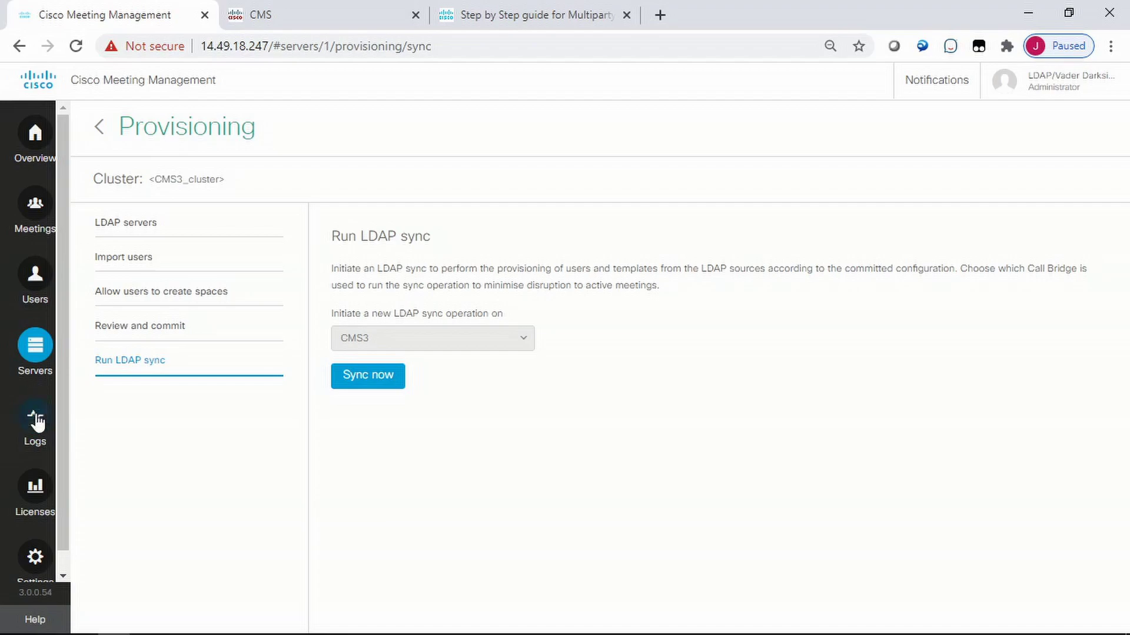
pyautogui.click(40, 474)
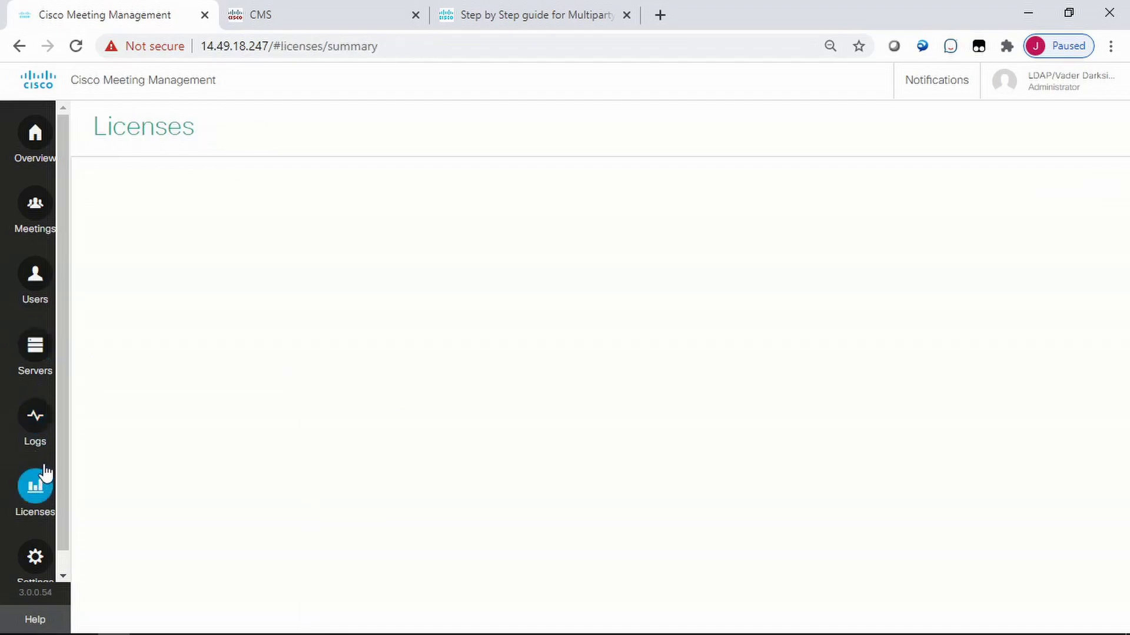